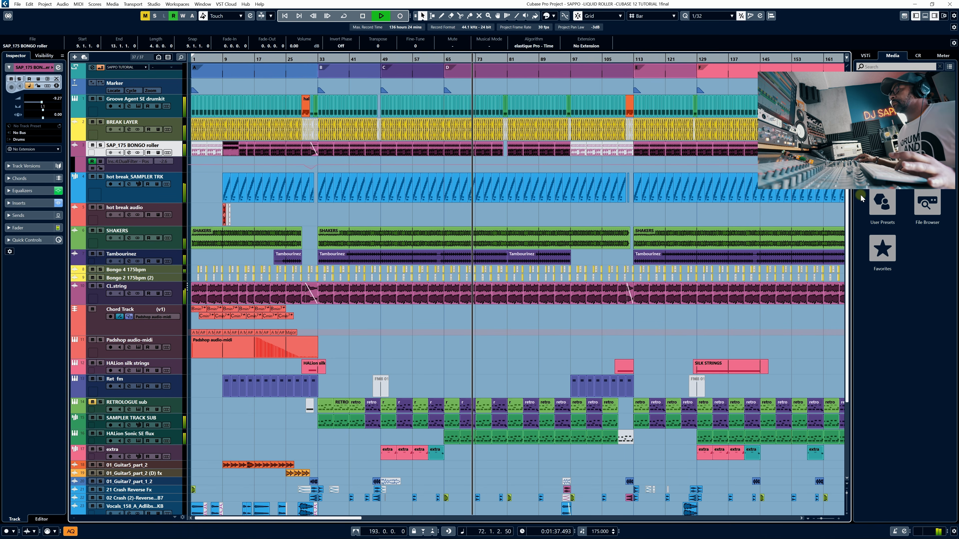
Stop playback, solo the Groove Agent SE drumkit track and show the media File Browser.
{"action": "key", "text": "space"}
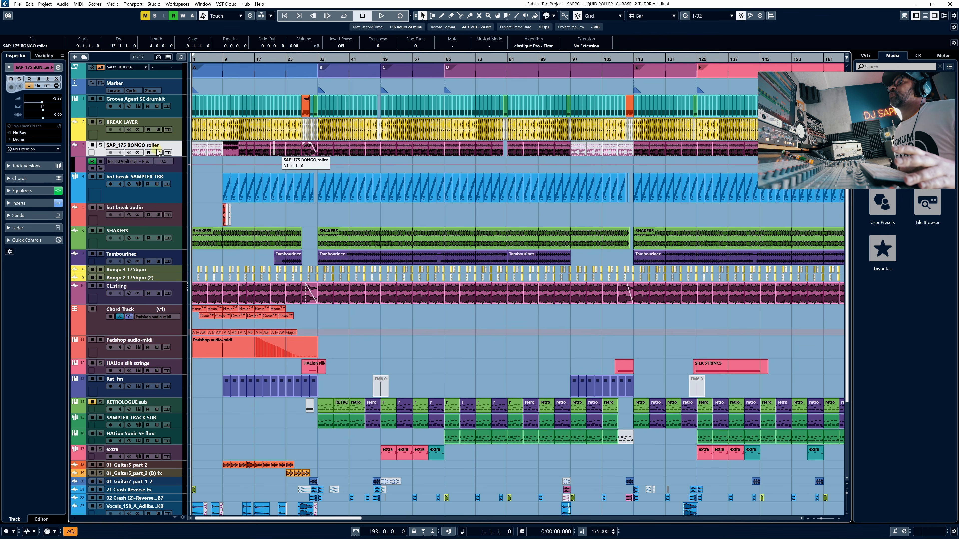
{"action": "left_click", "coordinate": [181, 109]}
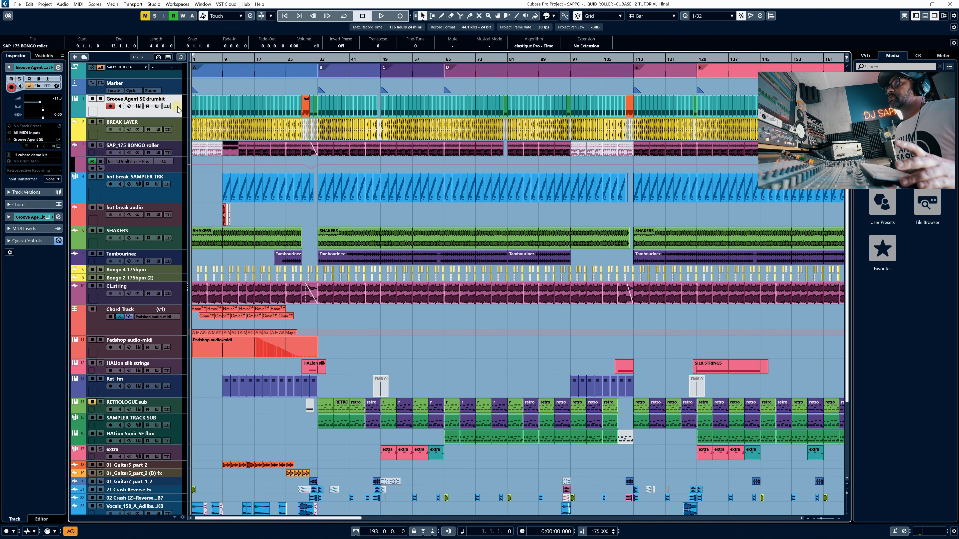
{"action": "left_click", "coordinate": [99, 99]}
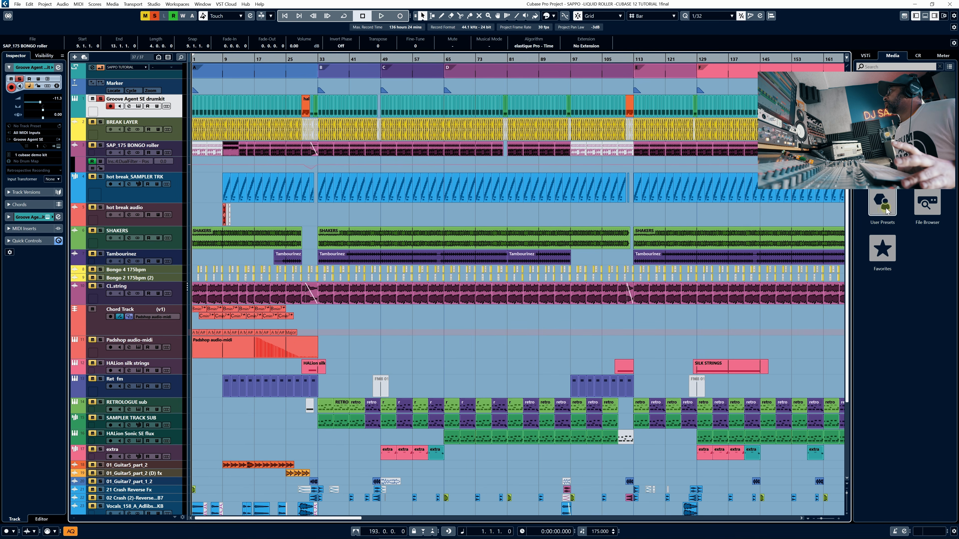
{"action": "left_click", "coordinate": [925, 207]}
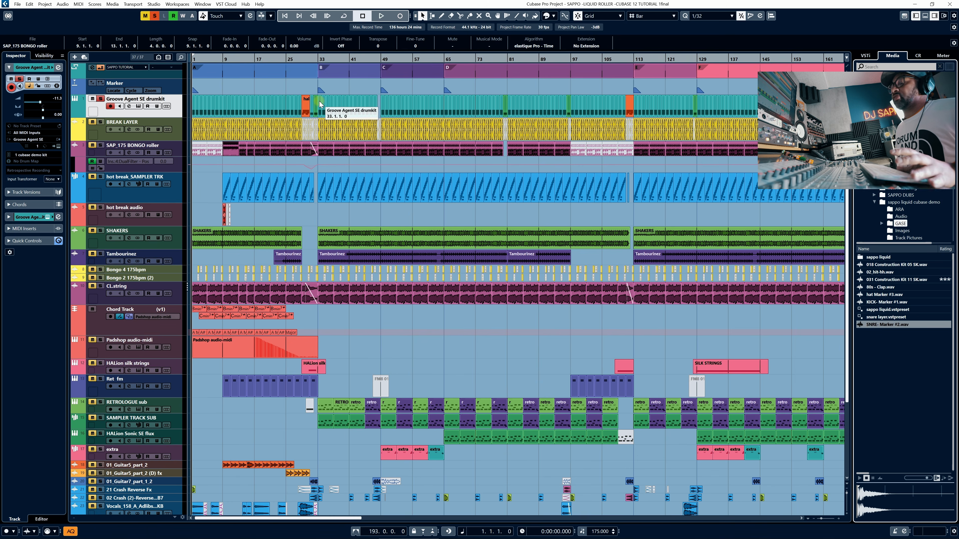
Play the soloed drums briefly from the project start and open the drumkit track's Groove Agent SE editor.
{"action": "key", "text": "h"}
{"action": "key", "text": "h"}
{"action": "key", "text": "h"}
{"action": "key", "text": "h"}
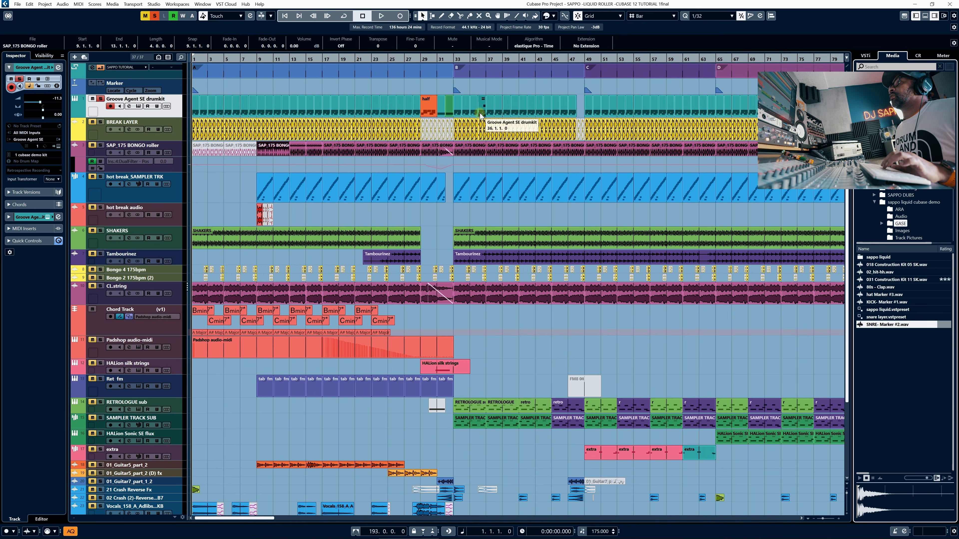
{"action": "left_click", "coordinate": [286, 16]}
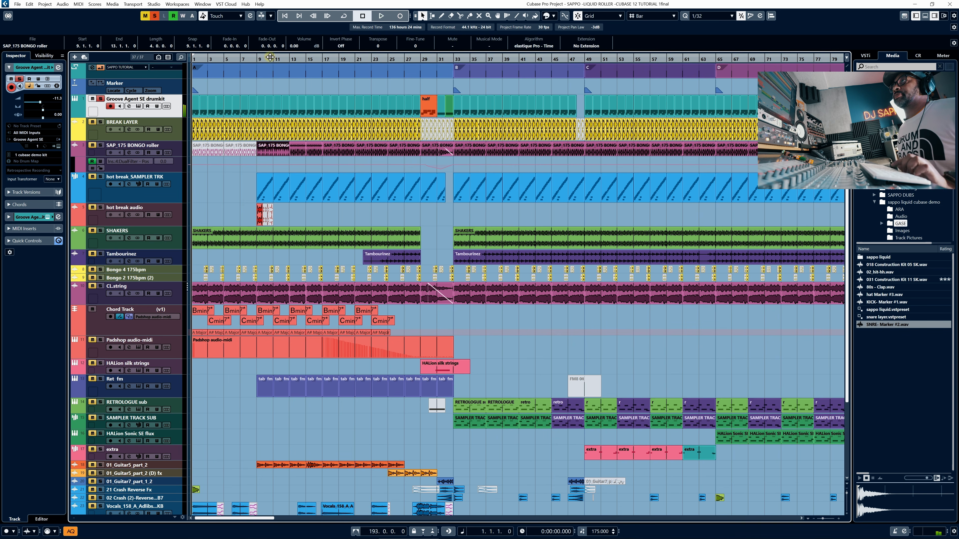
{"action": "key", "text": "space"}
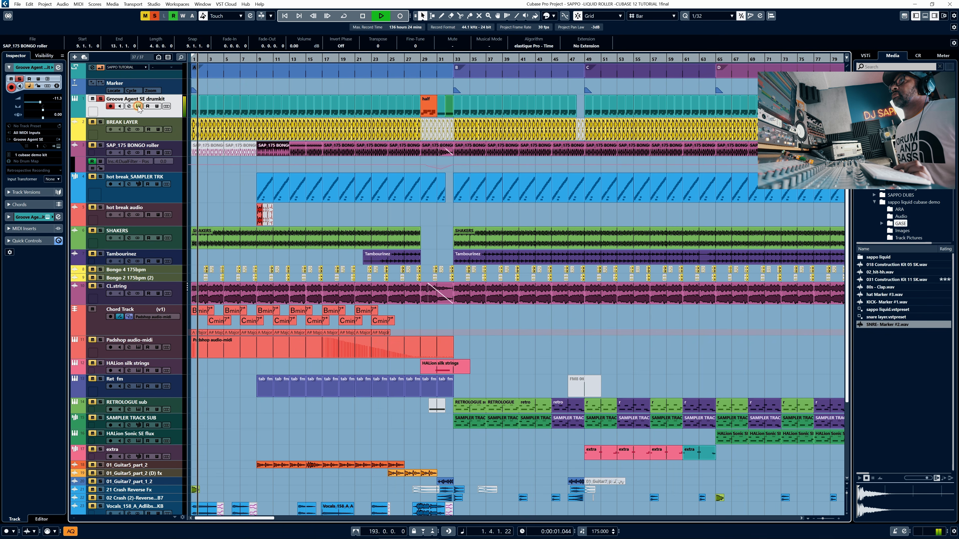
{"action": "left_click", "coordinate": [138, 106]}
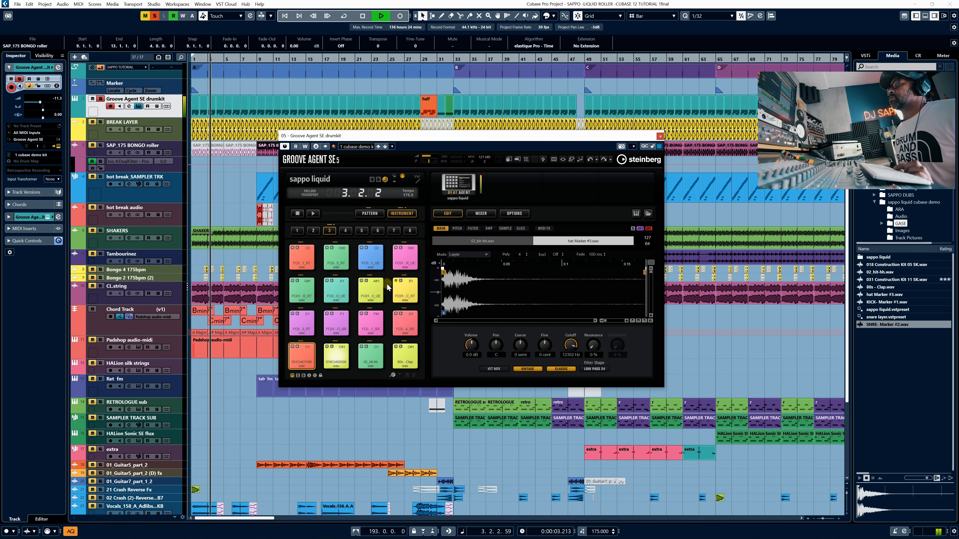
{"action": "key", "text": "space"}
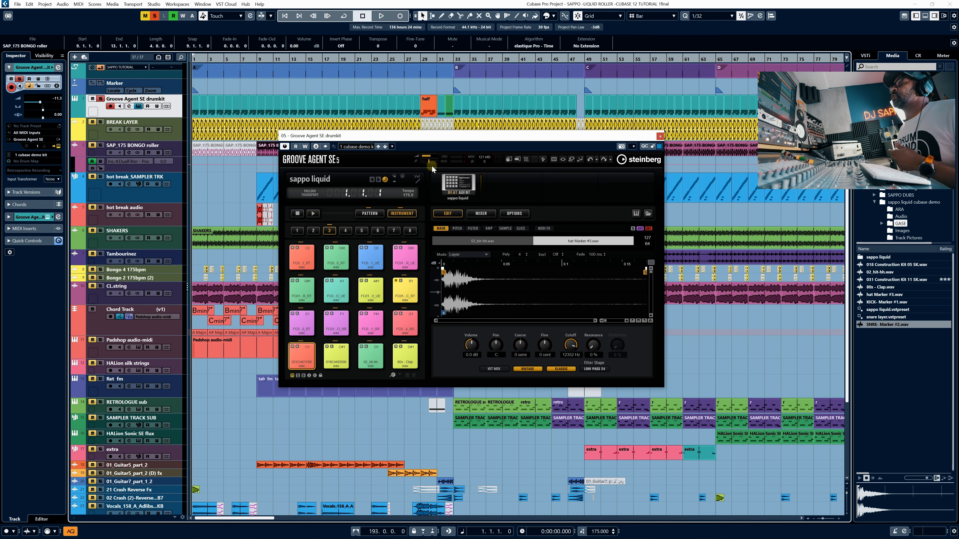
Audition the four pads in Groove Agent's lowest row, ending with the 80s - Clap pad.
{"action": "left_click", "coordinate": [305, 358]}
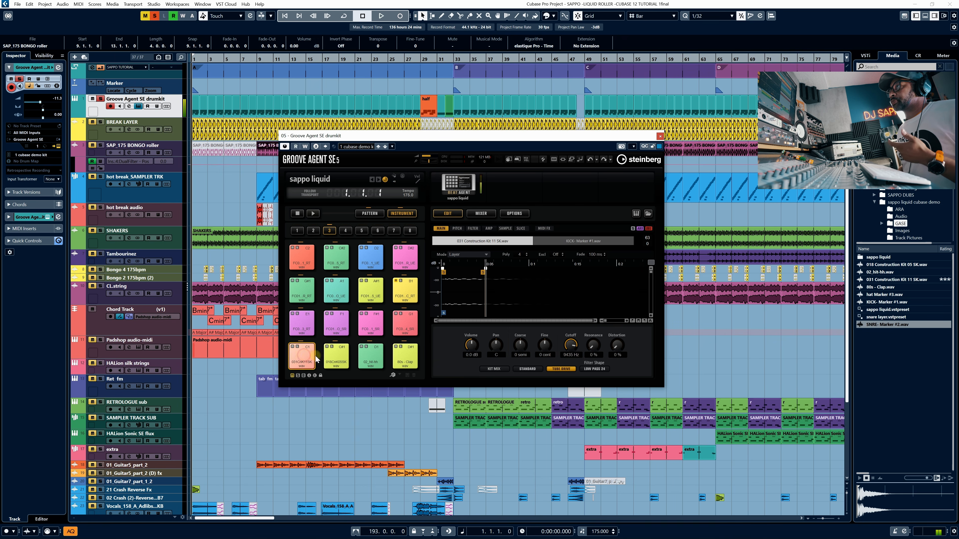
{"action": "left_click", "coordinate": [337, 356]}
{"action": "left_click", "coordinate": [376, 360]}
{"action": "left_click", "coordinate": [398, 357]}
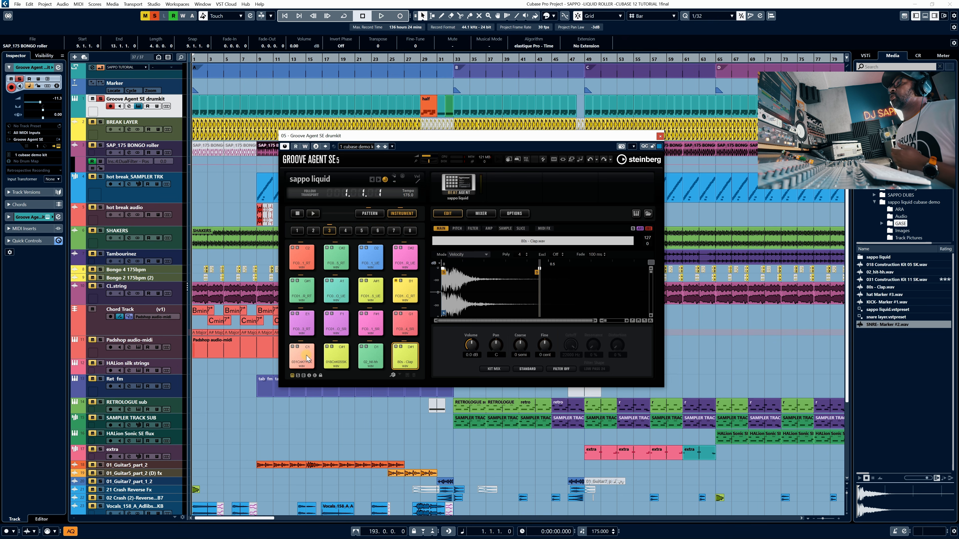
Reset the E1, F1 and F#1 pads in the row directly above the kick pad's row.
{"action": "right_click", "coordinate": [306, 327]}
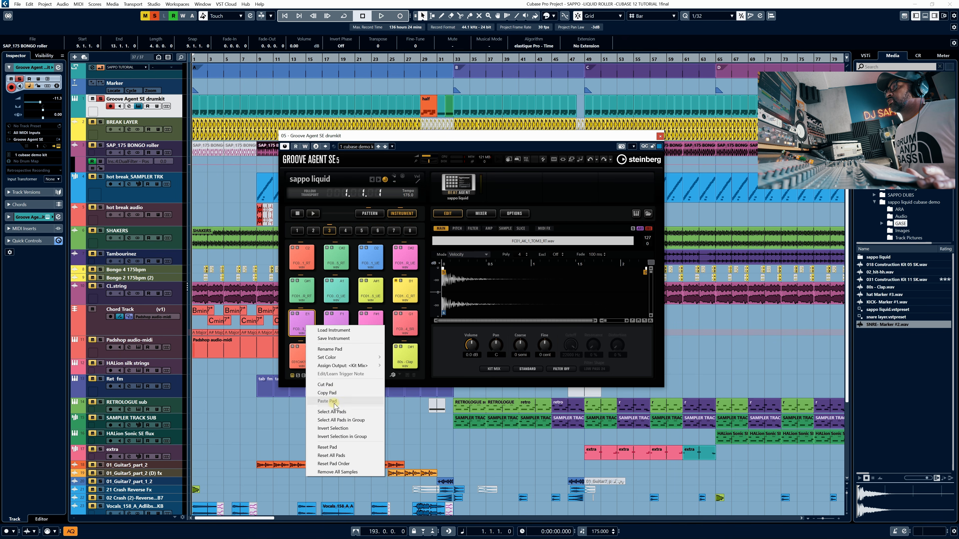
{"action": "left_click", "coordinate": [337, 450]}
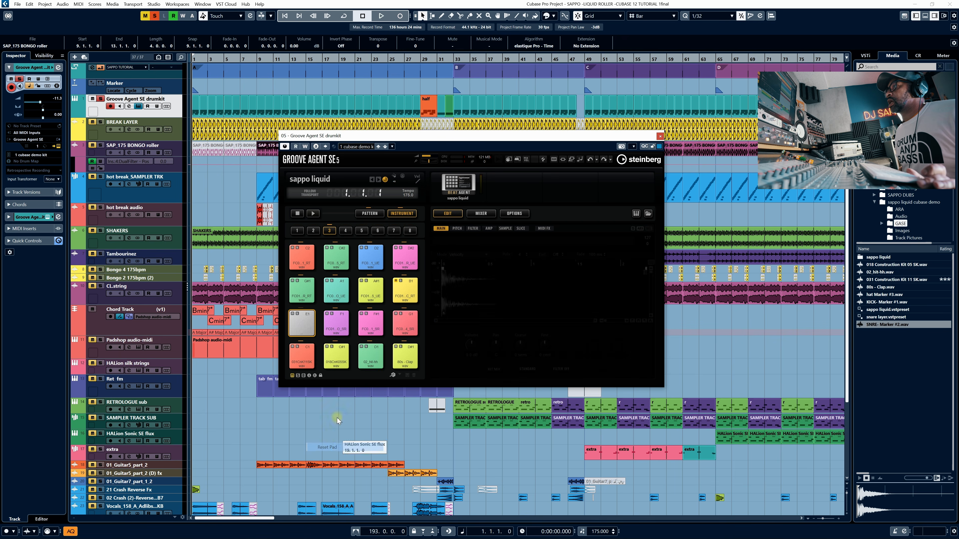
{"action": "right_click", "coordinate": [338, 335]}
{"action": "left_click", "coordinate": [356, 444]}
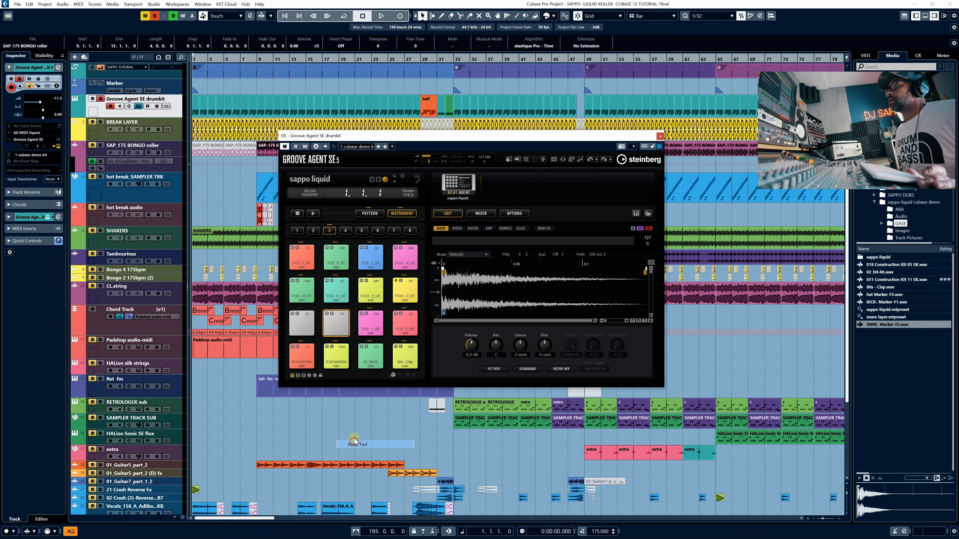
{"action": "right_click", "coordinate": [371, 325]}
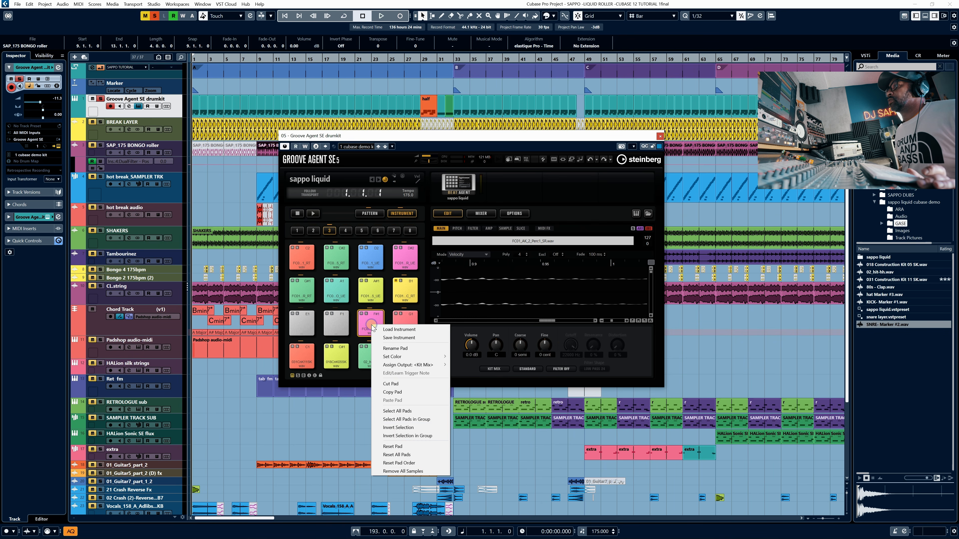
{"action": "left_click", "coordinate": [394, 447]}
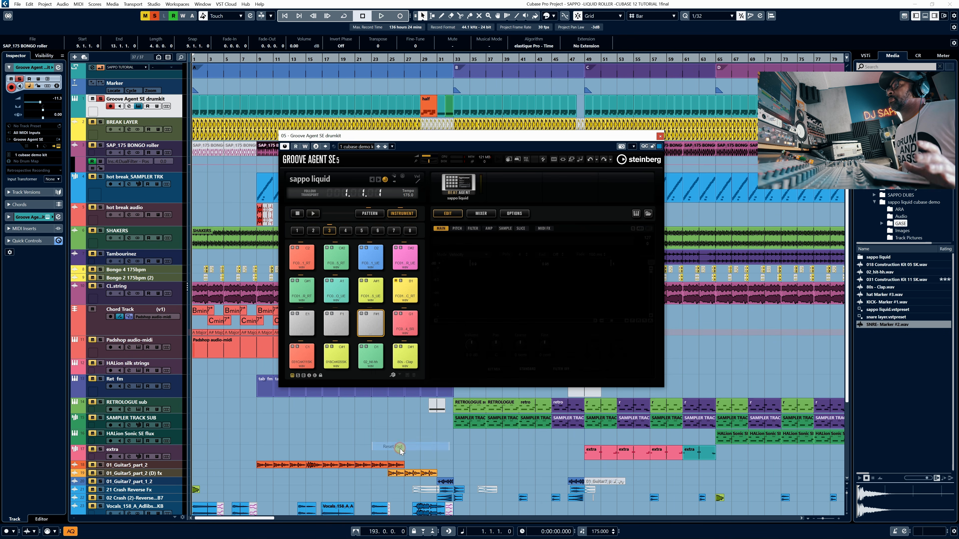
Set the kick pad's sample mode to Velocity and audition it at different velocities.
{"action": "left_click", "coordinate": [300, 360]}
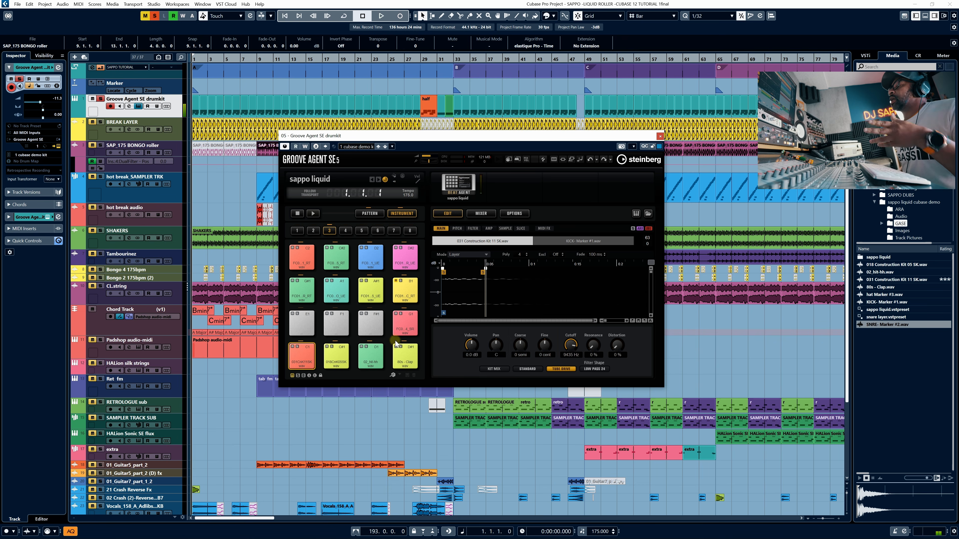
{"action": "left_click", "coordinate": [485, 255]}
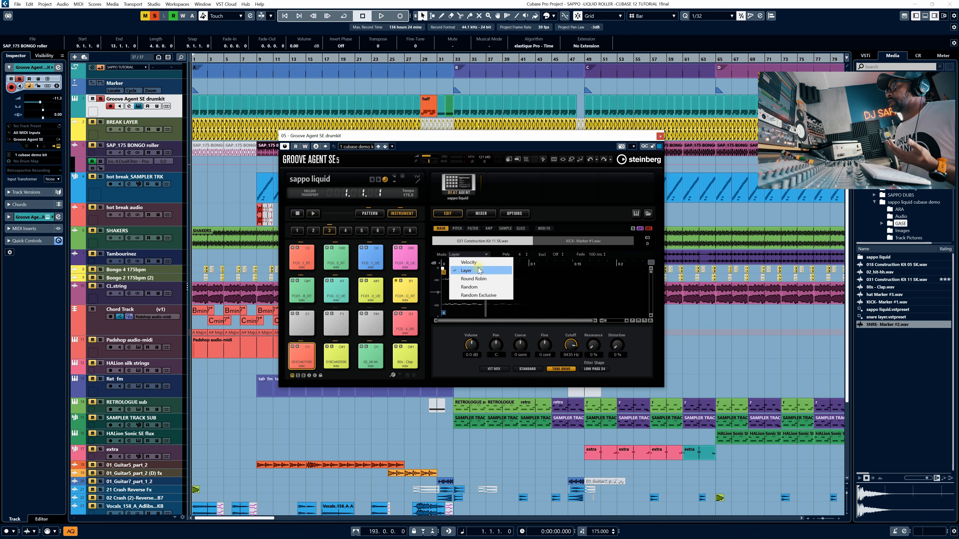
{"action": "left_click", "coordinate": [469, 262]}
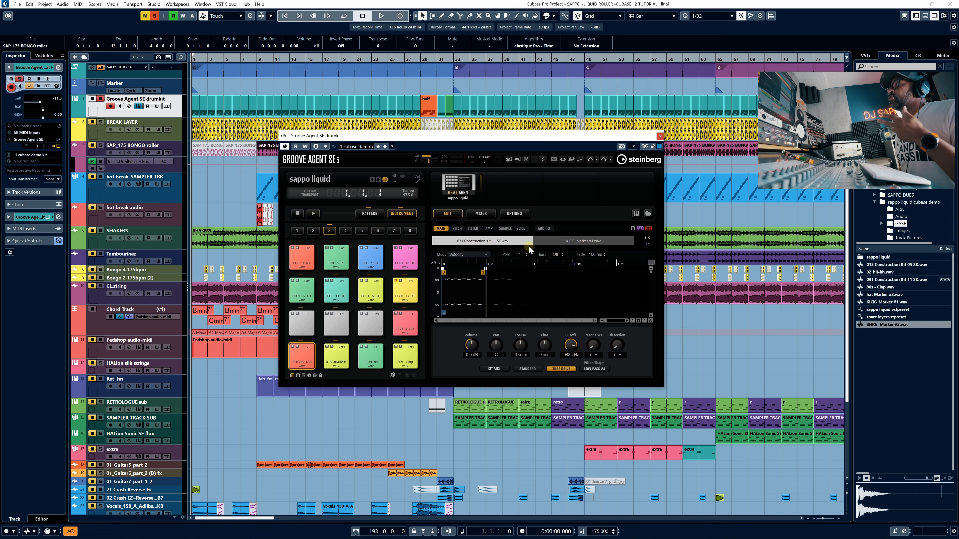
{"action": "left_click", "coordinate": [303, 361]}
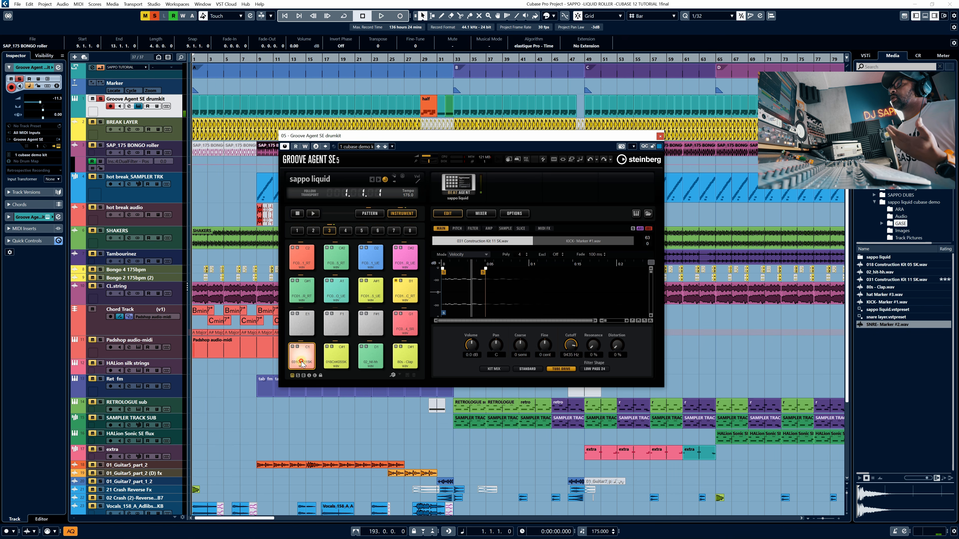
{"action": "left_click", "coordinate": [305, 354]}
{"action": "left_click", "coordinate": [305, 355]}
{"action": "left_click", "coordinate": [304, 359]}
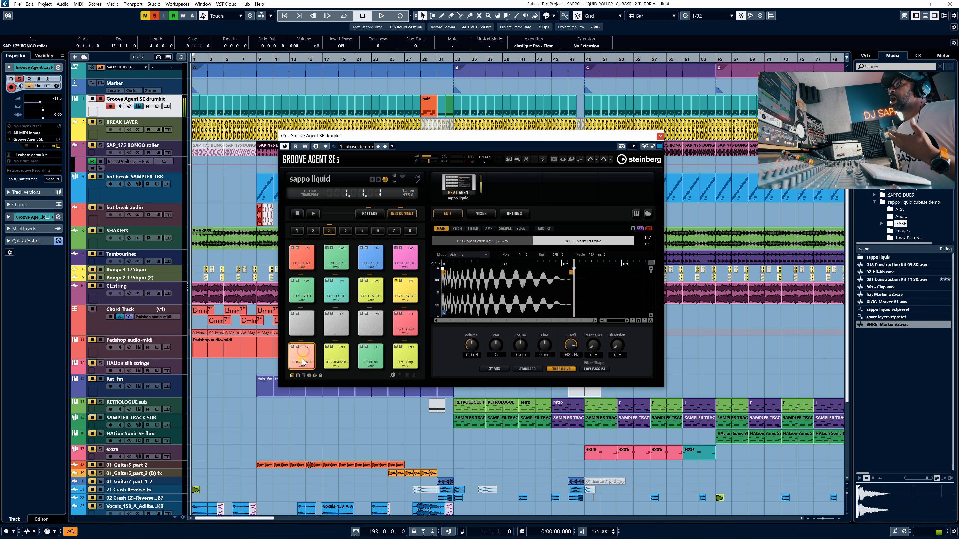
{"action": "left_click", "coordinate": [303, 363]}
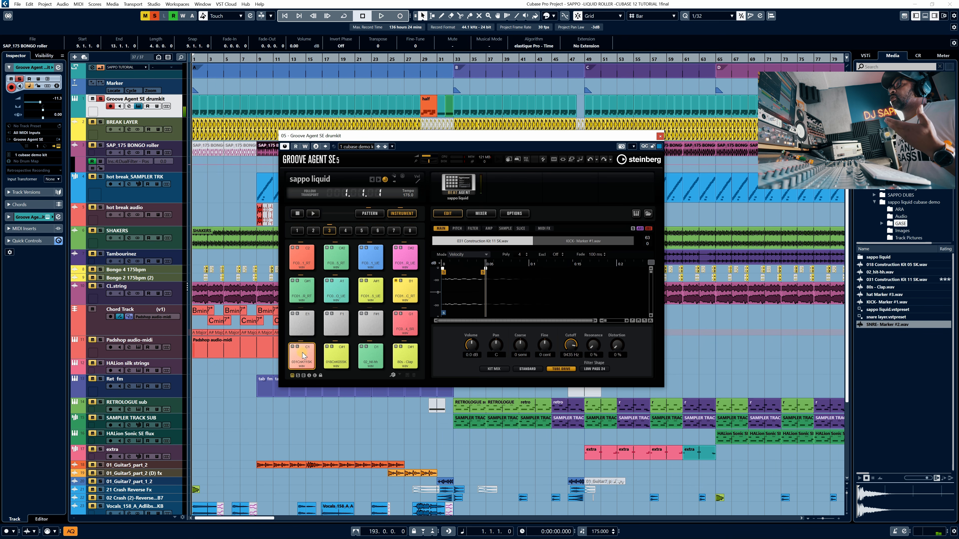
{"action": "left_click", "coordinate": [305, 353]}
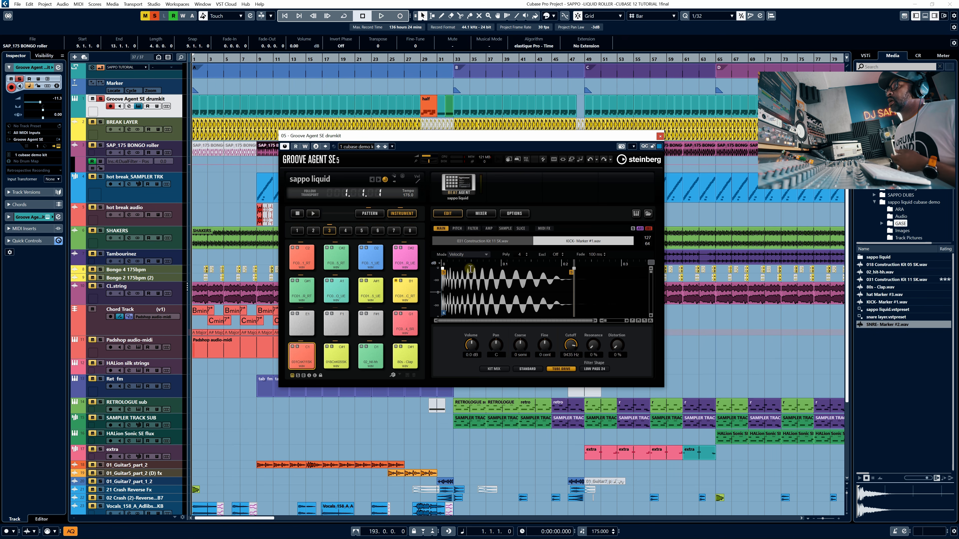
Set the kick pad's sample mode back to Layer and audition the layered kick.
{"action": "left_click", "coordinate": [487, 254]}
{"action": "left_click", "coordinate": [472, 271]}
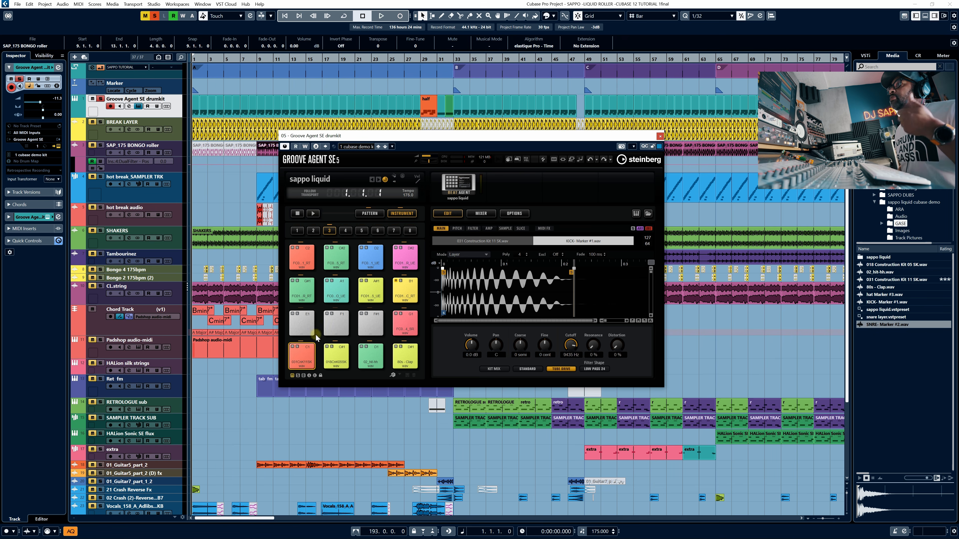
{"action": "left_click", "coordinate": [301, 357]}
{"action": "left_click", "coordinate": [302, 358]}
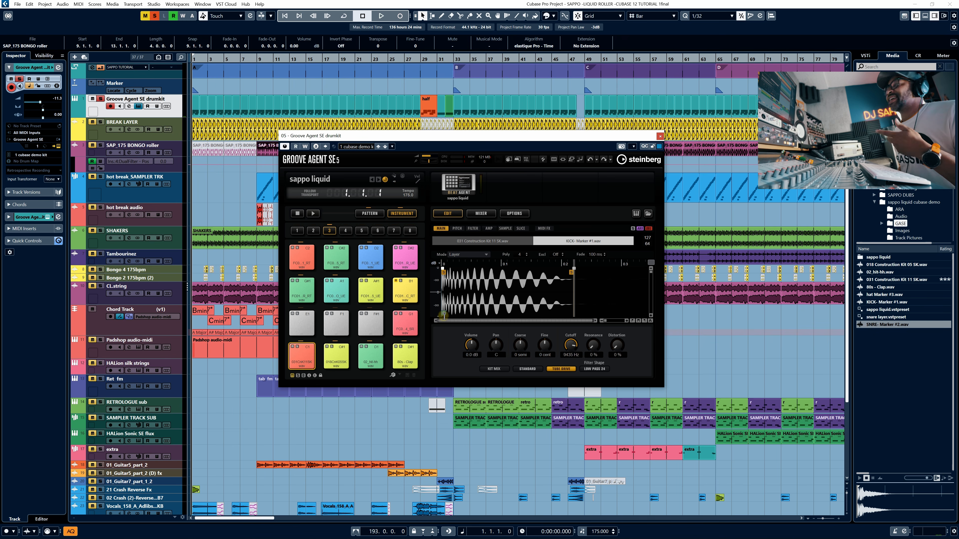
Examine the waveforms of the kick pad's two layered samples, 031 Construction Kit 11 SK.wav and KICK- Marker #1.wav.
{"action": "left_click", "coordinate": [632, 321]}
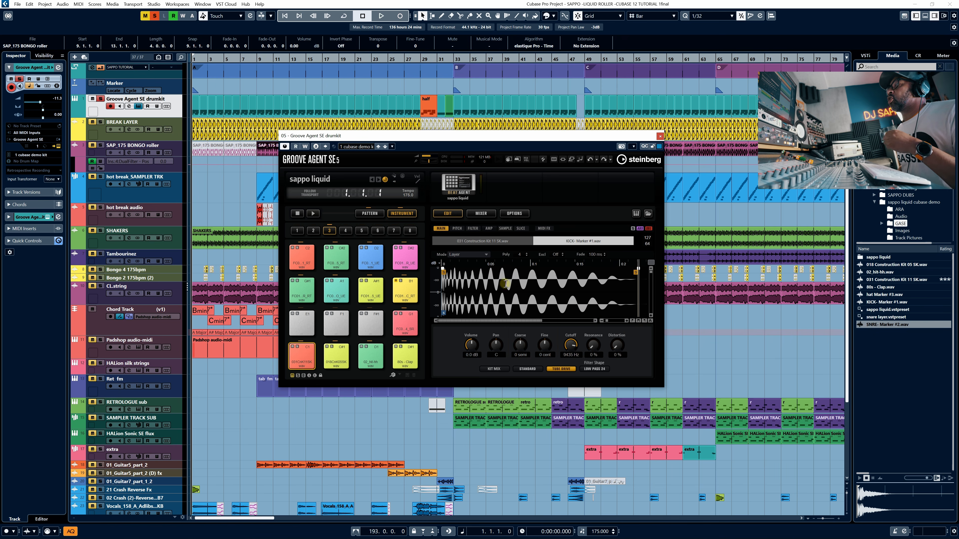
{"action": "left_click", "coordinate": [500, 241]}
{"action": "left_click", "coordinate": [548, 241]}
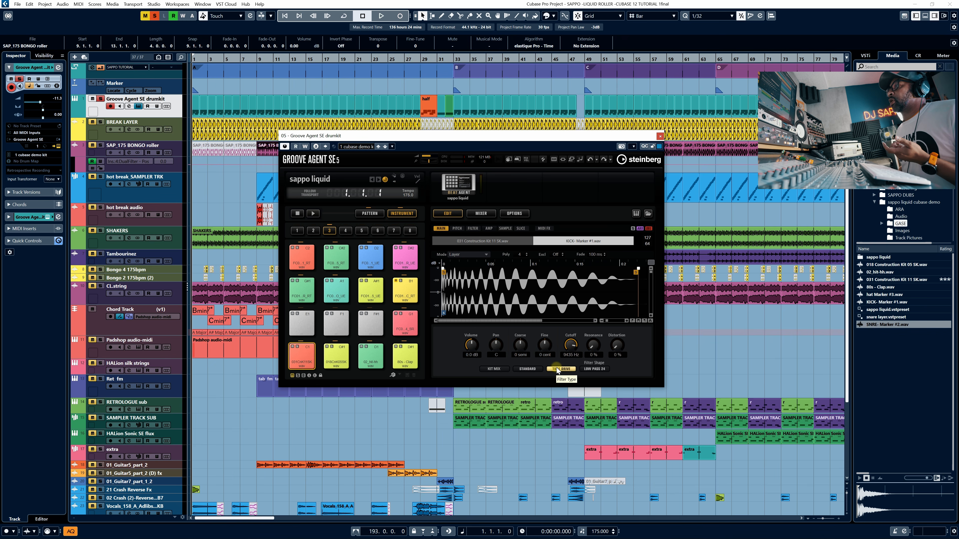
Turn the kick pad's filter off and audition the kick to compare it with the Tube Drive sound.
{"action": "left_click", "coordinate": [305, 359]}
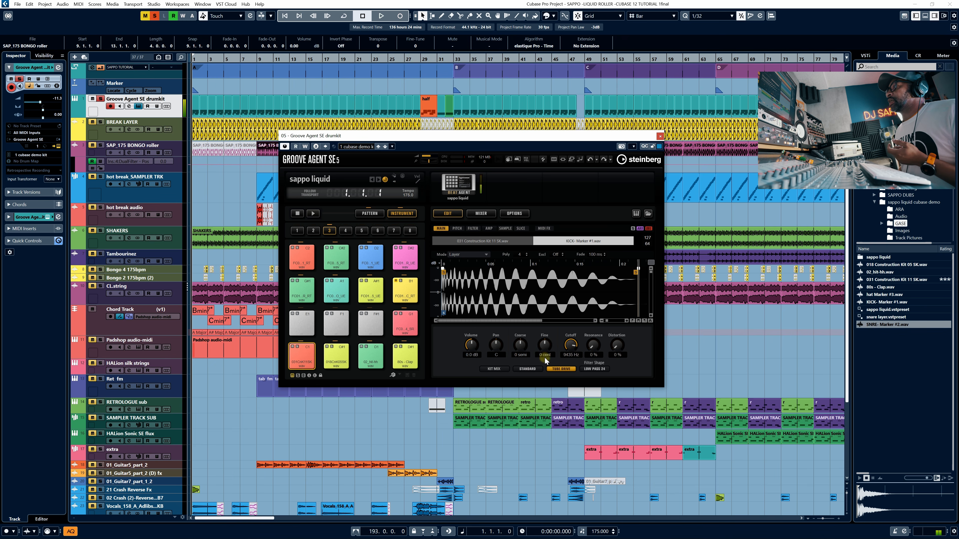
{"action": "left_click", "coordinate": [564, 371]}
{"action": "left_click", "coordinate": [563, 368]}
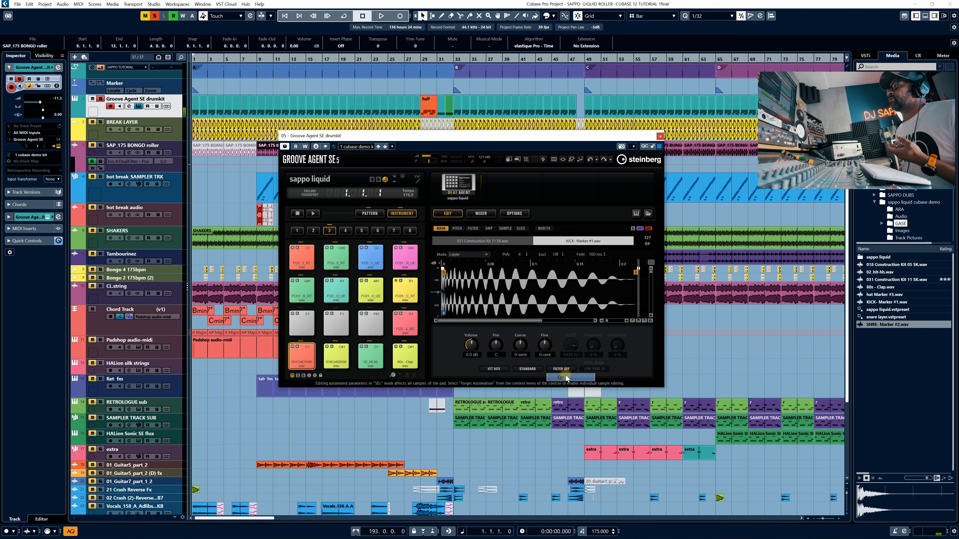
{"action": "left_click", "coordinate": [304, 358]}
{"action": "left_click", "coordinate": [303, 358]}
{"action": "left_click", "coordinate": [303, 357]}
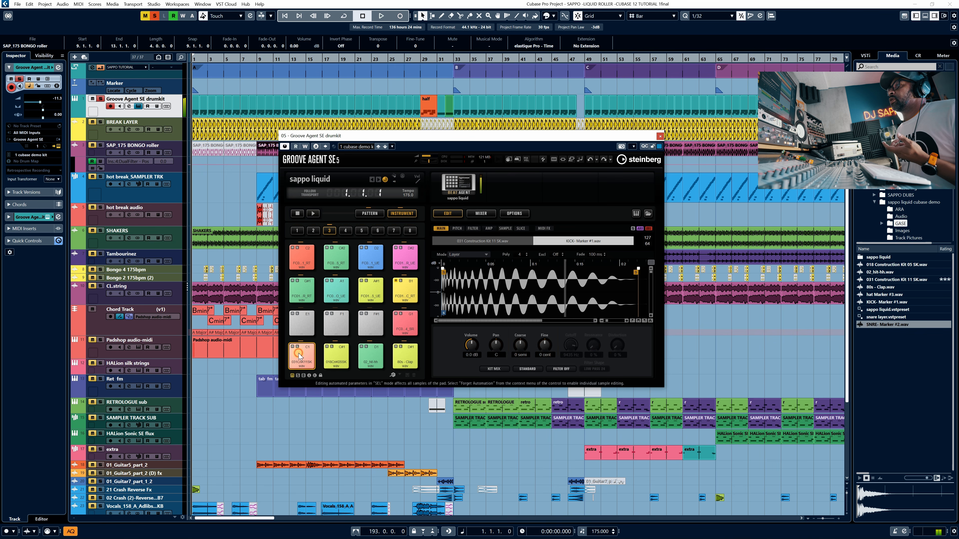
{"action": "left_click", "coordinate": [303, 357]}
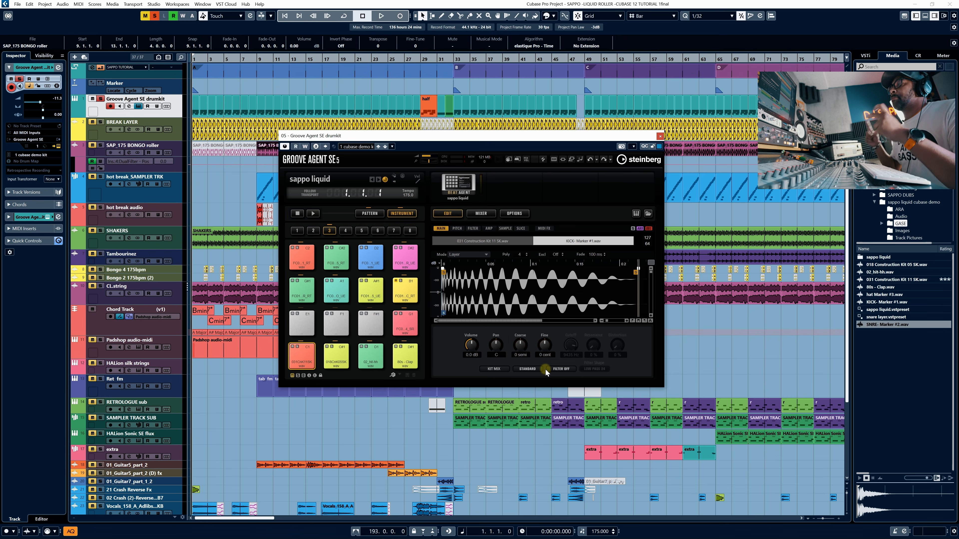
Set the kick pad's filter type back to Tube Drive and audition the kick.
{"action": "left_click", "coordinate": [563, 370]}
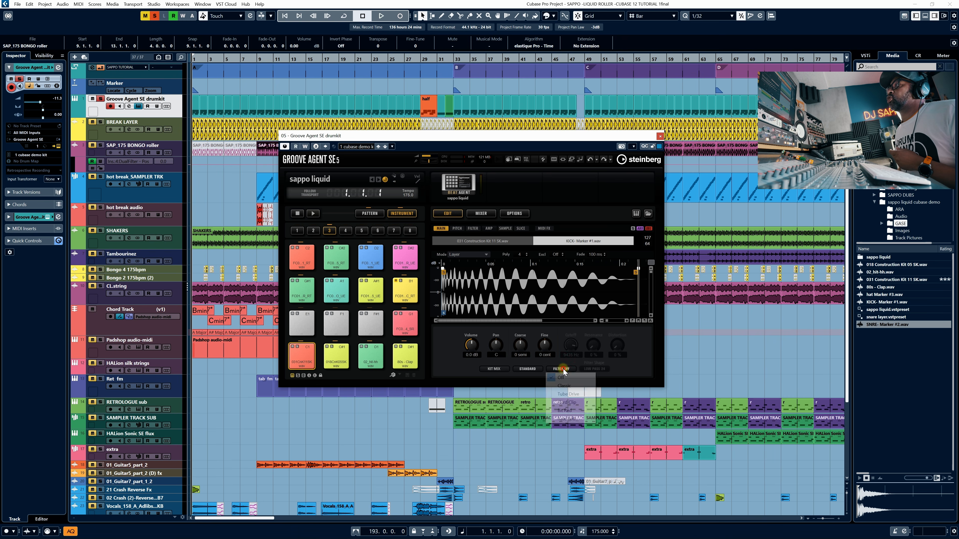
{"action": "left_click", "coordinate": [564, 395]}
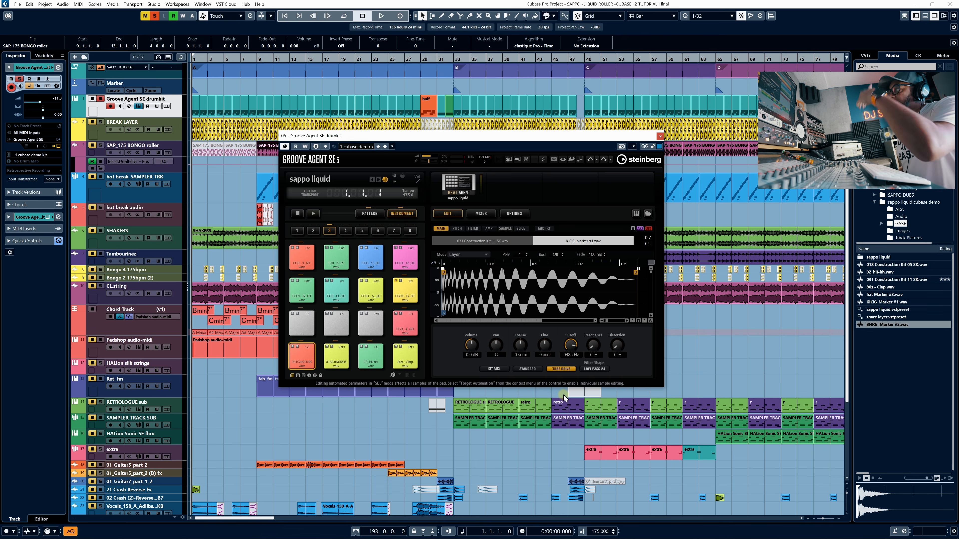
{"action": "left_click", "coordinate": [302, 359]}
{"action": "left_click", "coordinate": [302, 360]}
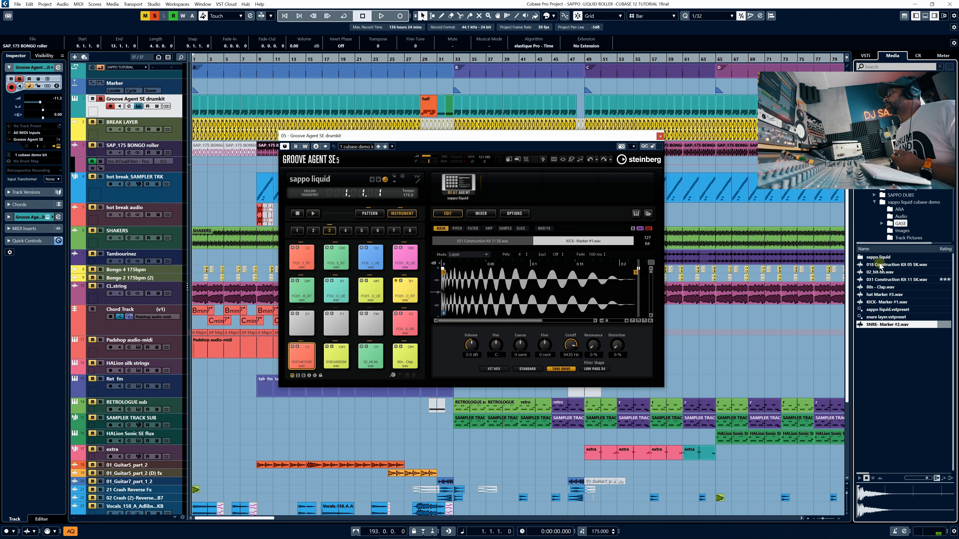
Preview the kit samples and load KICK- Marker #1.wav onto the empty pad above the kick pad.
{"action": "left_click", "coordinate": [881, 265]}
{"action": "left_click", "coordinate": [885, 279]}
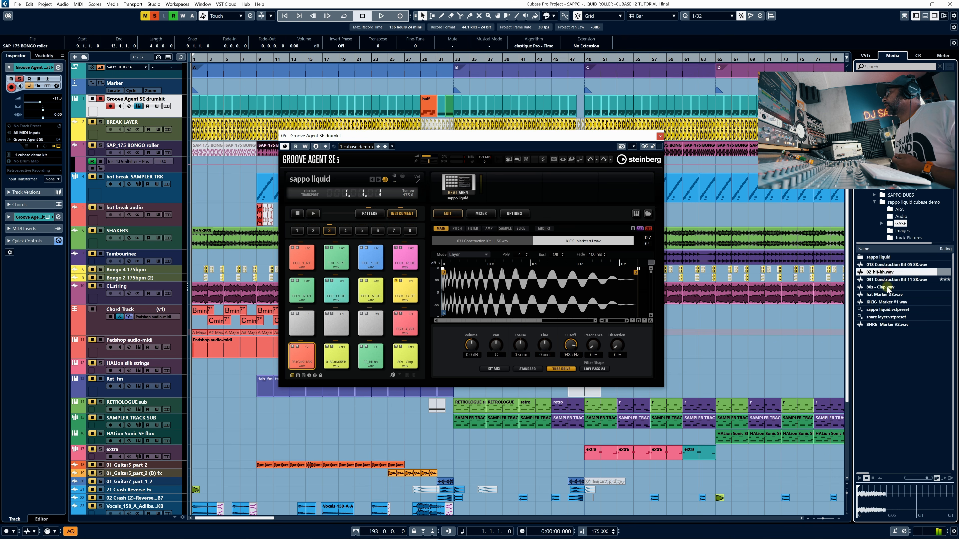
{"action": "left_click", "coordinate": [878, 303]}
{"action": "mouse_move", "coordinate": [878, 302]}
{"action": "left_mouse_down"}
{"action": "mouse_move", "coordinate": [597, 298]}
{"action": "mouse_move", "coordinate": [303, 330]}
{"action": "left_mouse_up"}
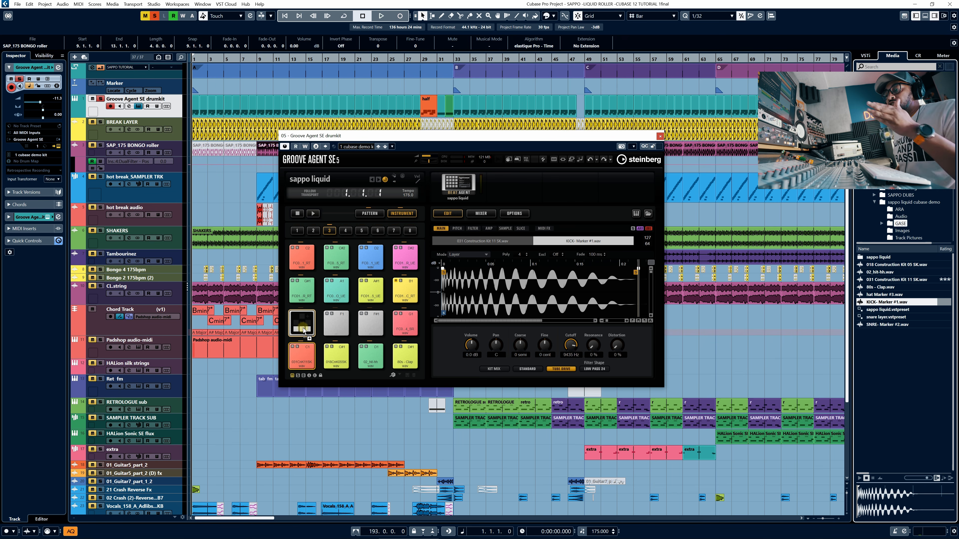
{"action": "left_click_drag", "start_coordinate": [304, 328], "coordinate": [306, 318]}
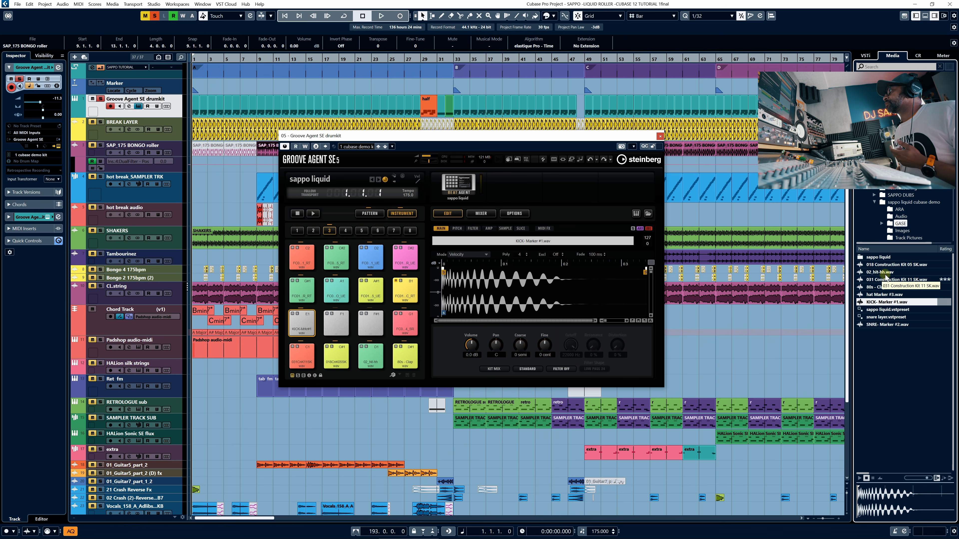
Add 031 Construction Kit 11 SK.wav as a second sample on the pad above the kick pad.
{"action": "left_click", "coordinate": [885, 264]}
{"action": "left_click", "coordinate": [888, 279]}
{"action": "left_click_drag", "start_coordinate": [887, 279], "coordinate": [304, 317]}
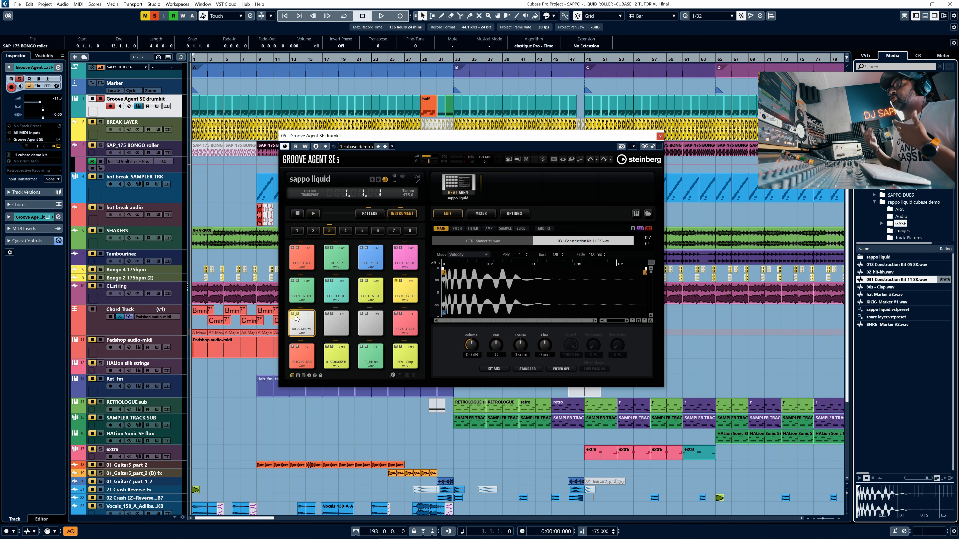
{"action": "left_click", "coordinate": [296, 319]}
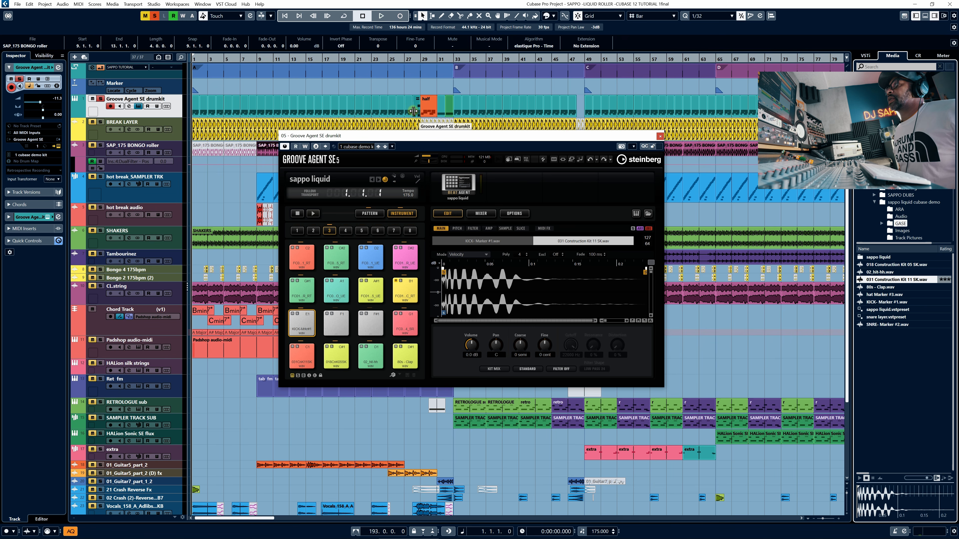
Play the project briefly, and turn the snare pad's filter off to audition the snare without Hard Clip.
{"action": "key", "text": "space"}
{"action": "key", "text": "space"}
{"action": "left_click", "coordinate": [353, 358]}
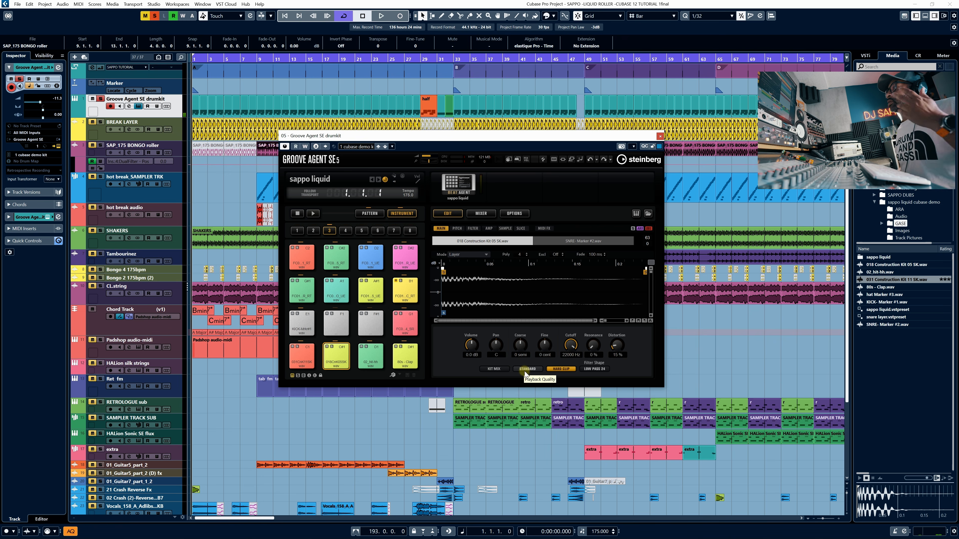
{"action": "left_click", "coordinate": [563, 369]}
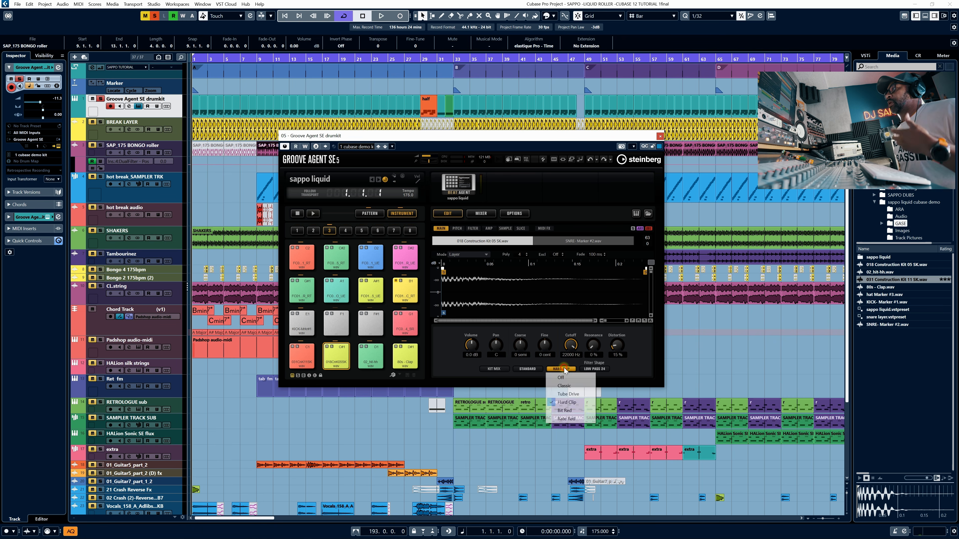
{"action": "left_click", "coordinate": [563, 377]}
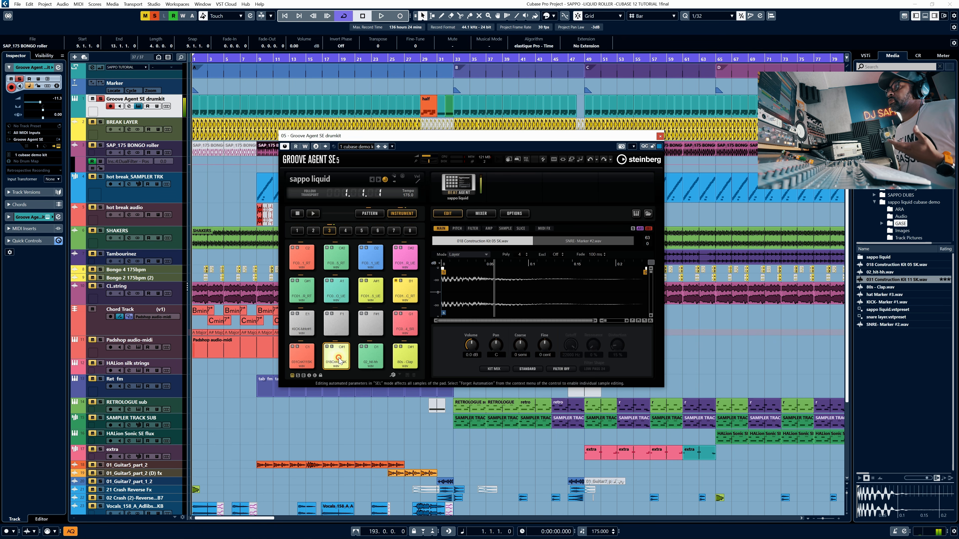
Set the snare pad's filter type back to Hard Clip with 15 % distortion and audition the snare.
{"action": "left_click", "coordinate": [561, 369]}
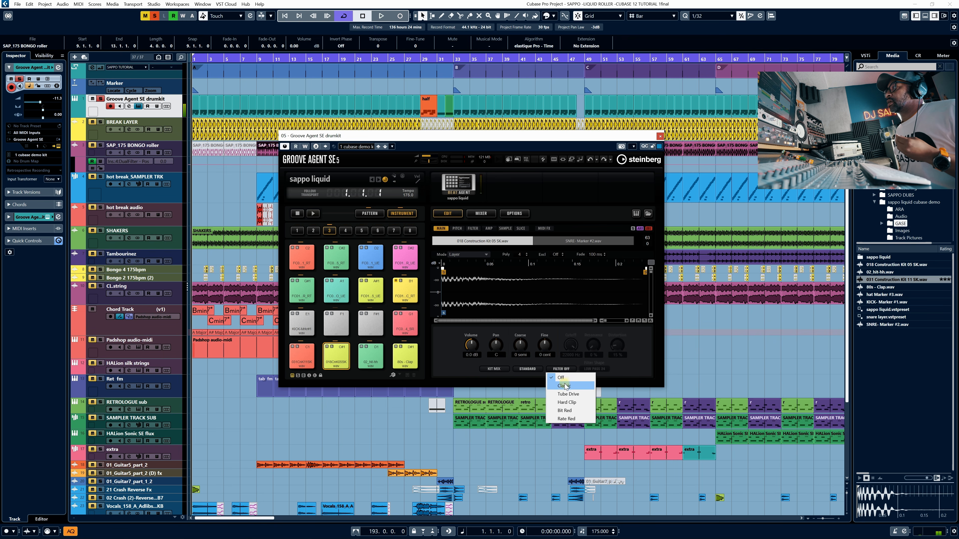
{"action": "left_click", "coordinate": [566, 402]}
{"action": "left_click", "coordinate": [333, 355]}
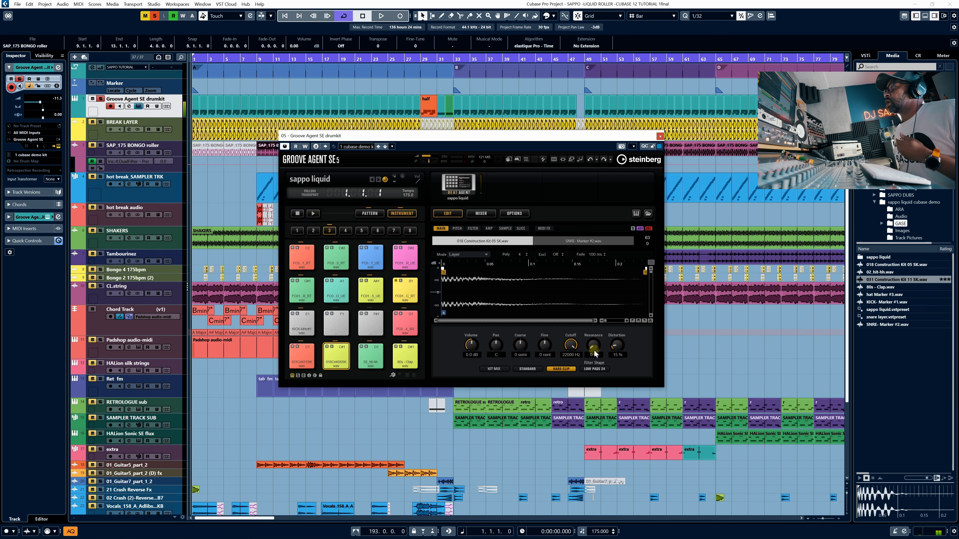
{"action": "left_click_drag", "start_coordinate": [613, 348], "coordinate": [617, 360]}
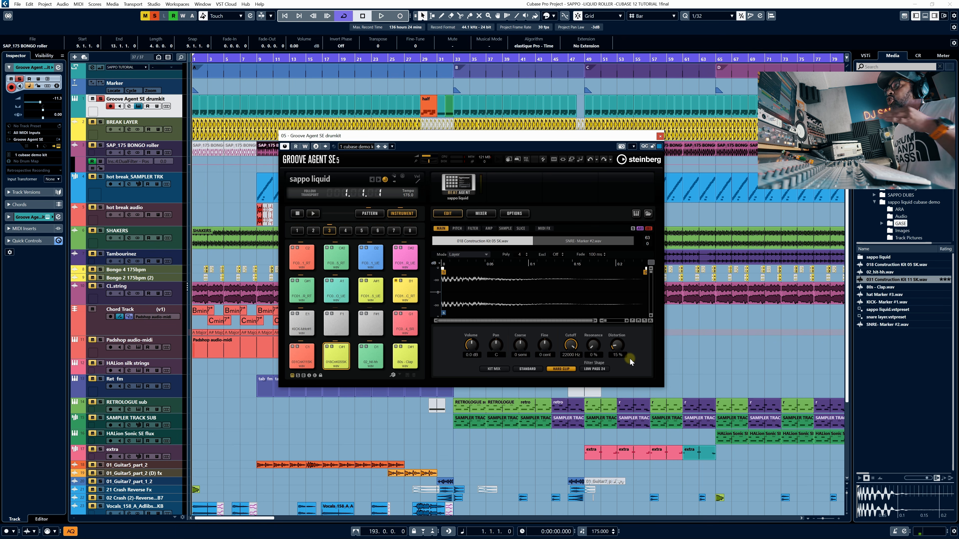
Audition the layered hi-hat pad and set its playback quality to Standard for comparison.
{"action": "left_click", "coordinate": [371, 359]}
{"action": "left_click", "coordinate": [371, 359]}
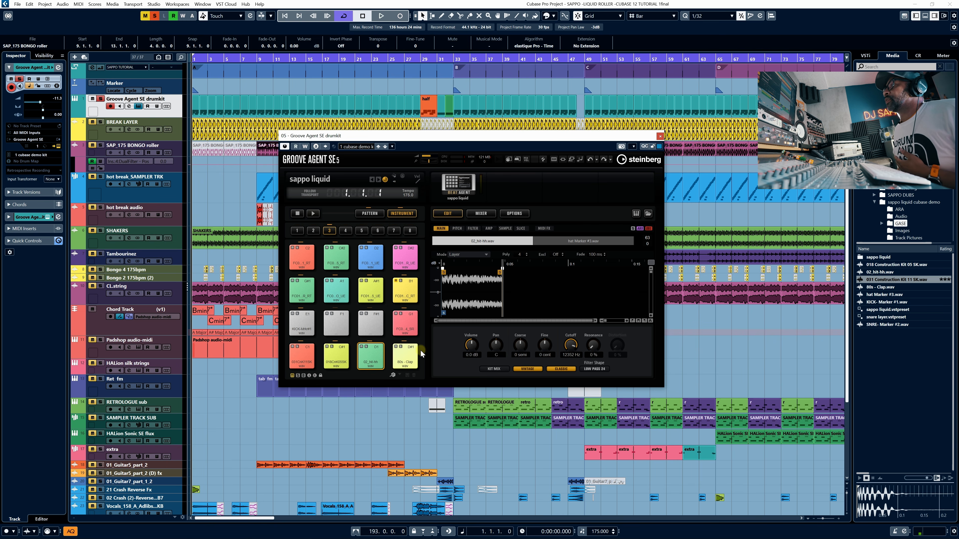
{"action": "left_click", "coordinate": [525, 368]}
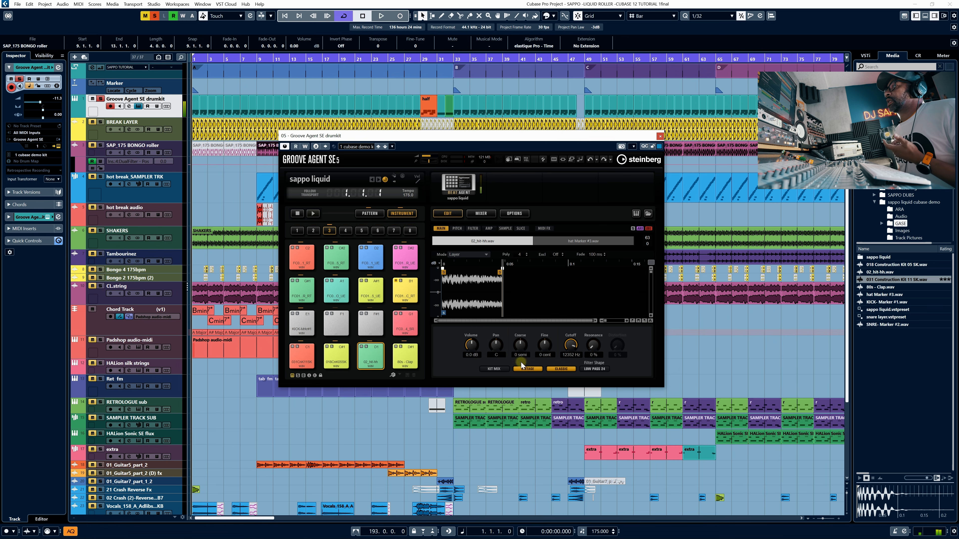
{"action": "left_click", "coordinate": [529, 378]}
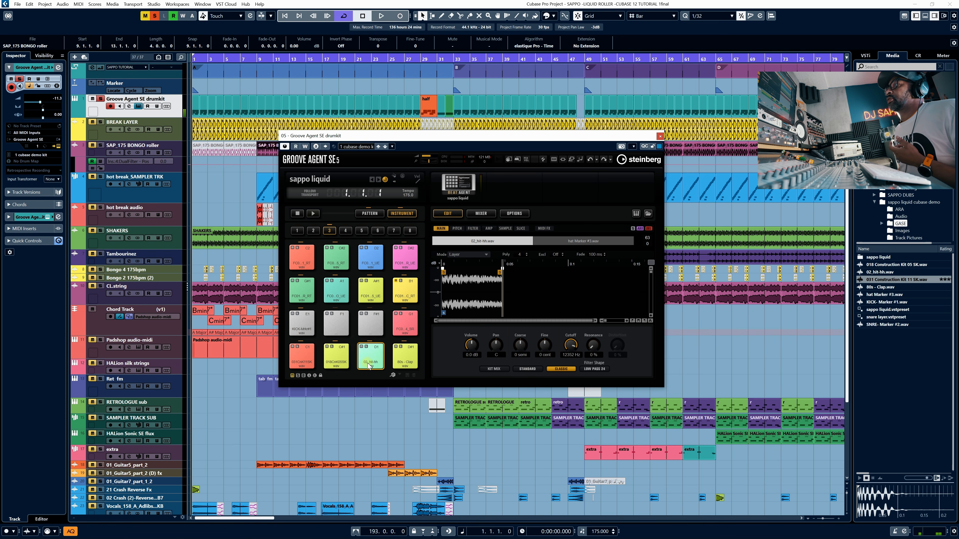
Compare the hi-hat pad's Vintage and Turntable playback qualities and leave it set to Vintage.
{"action": "left_click", "coordinate": [528, 369]}
{"action": "left_click", "coordinate": [530, 385]}
{"action": "left_click", "coordinate": [527, 369]}
{"action": "left_click", "coordinate": [537, 394]}
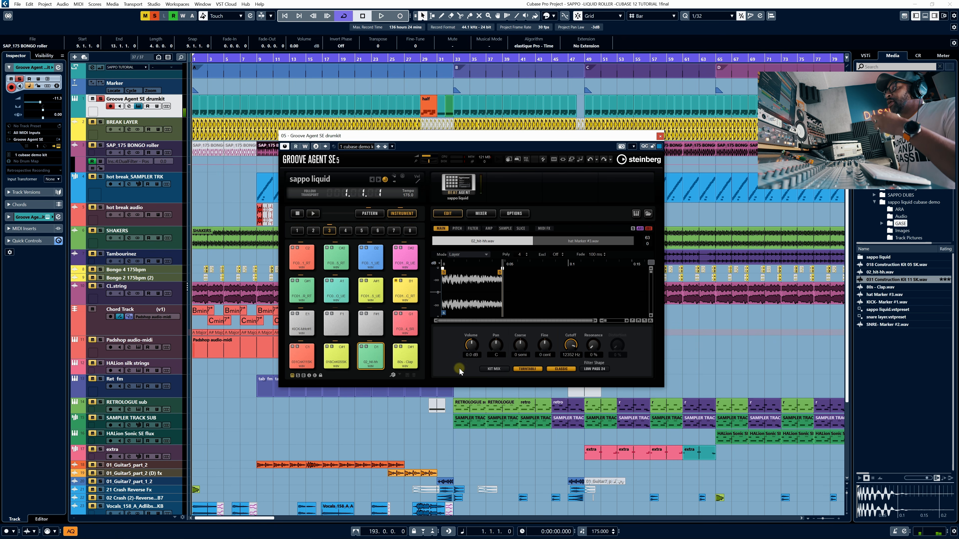
{"action": "left_click", "coordinate": [525, 369]}
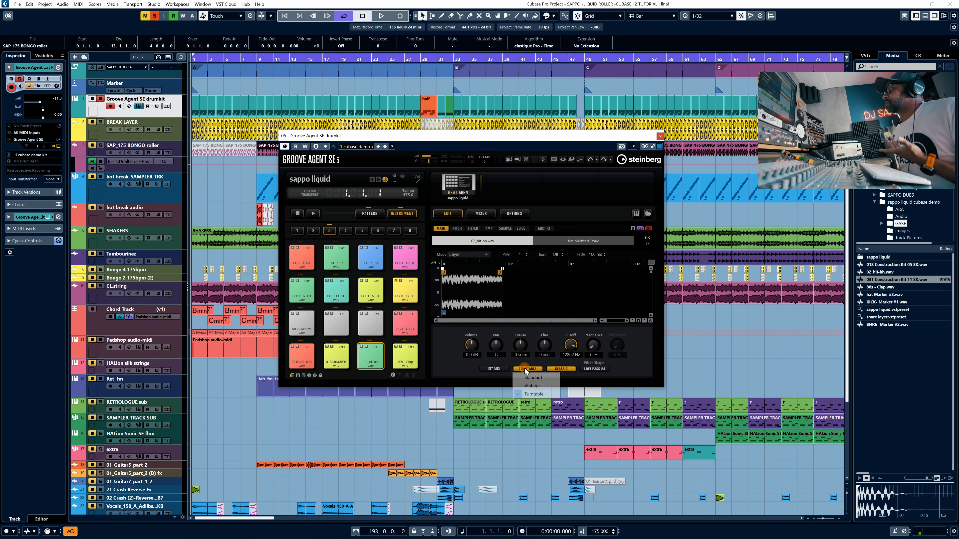
{"action": "left_click", "coordinate": [527, 386]}
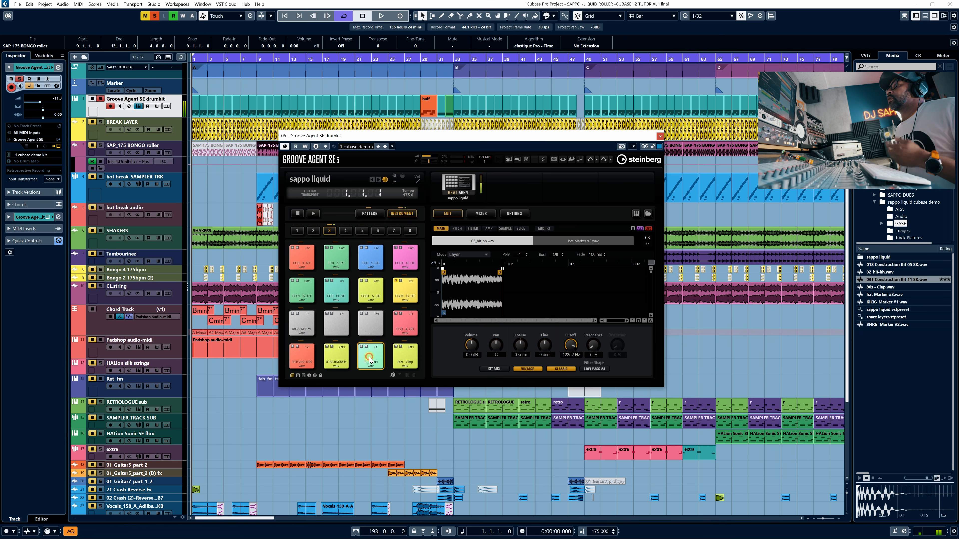
Keep the hi-hat pad's Classic filter, raise its cutoff to about 12837 Hz and audition the hi-hat.
{"action": "left_click", "coordinate": [561, 369]}
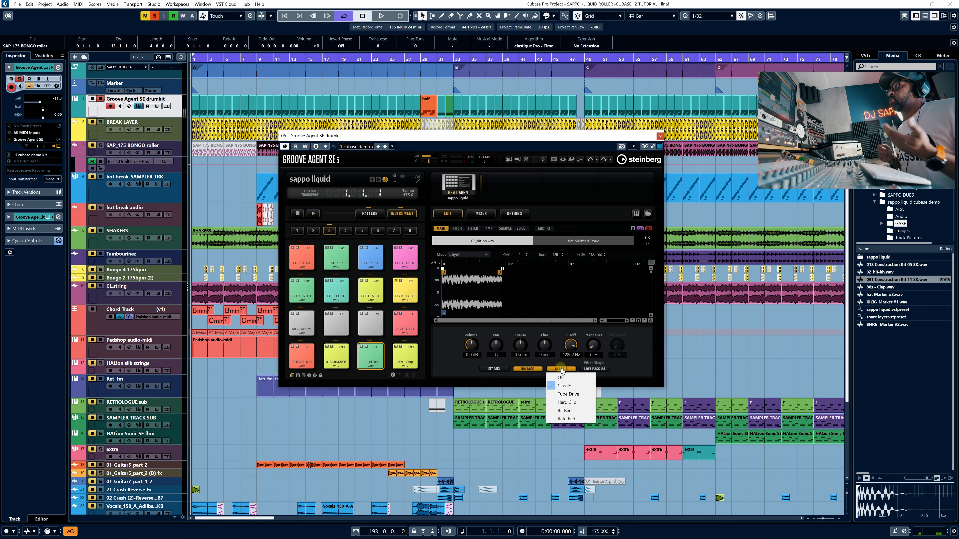
{"action": "left_click", "coordinate": [444, 367]}
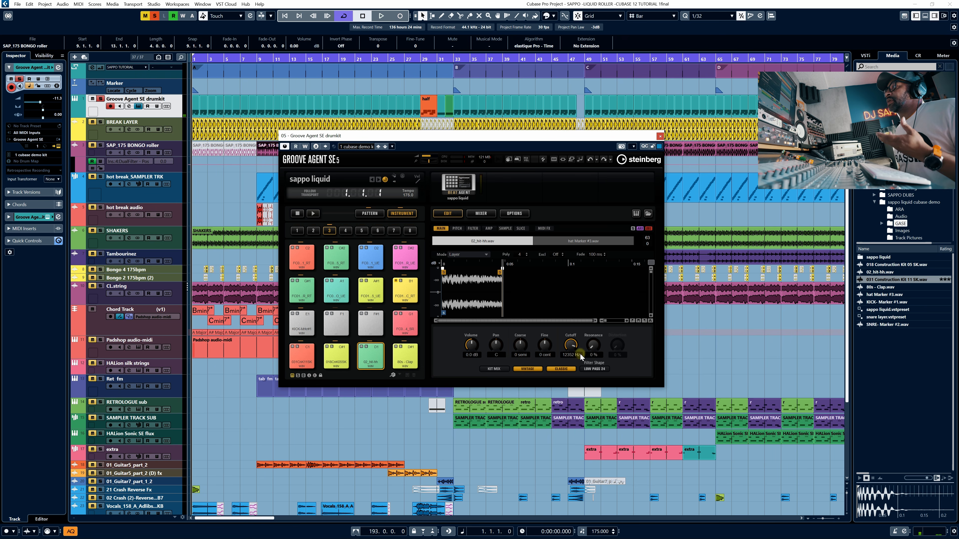
{"action": "mouse_move", "coordinate": [572, 350]}
{"action": "left_mouse_down"}
{"action": "mouse_move", "coordinate": [555, 364]}
{"action": "mouse_move", "coordinate": [576, 337]}
{"action": "left_mouse_up"}
{"action": "left_click", "coordinate": [377, 357]}
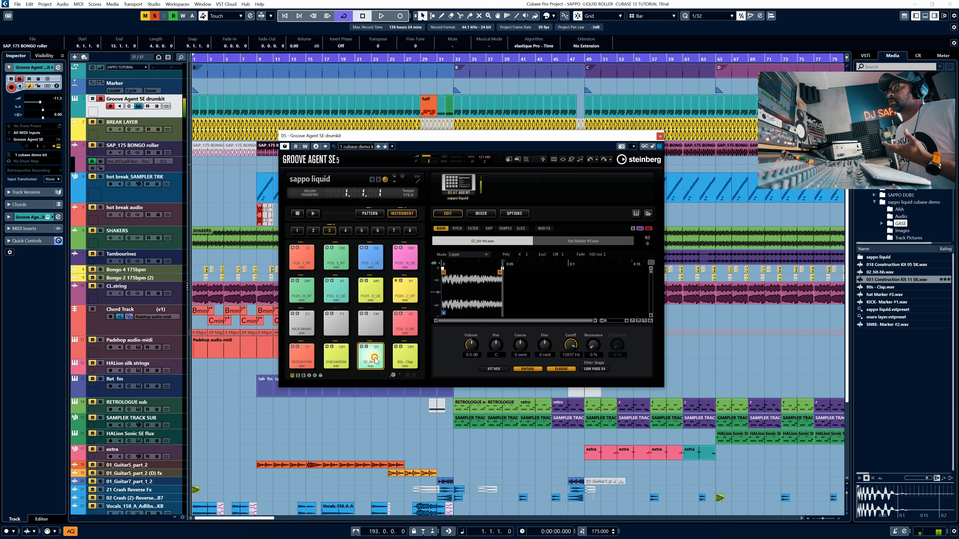
Audition the snare and hi-hat pads, and play the opening bars of the project.
{"action": "left_click", "coordinate": [343, 358]}
{"action": "left_click", "coordinate": [370, 357]}
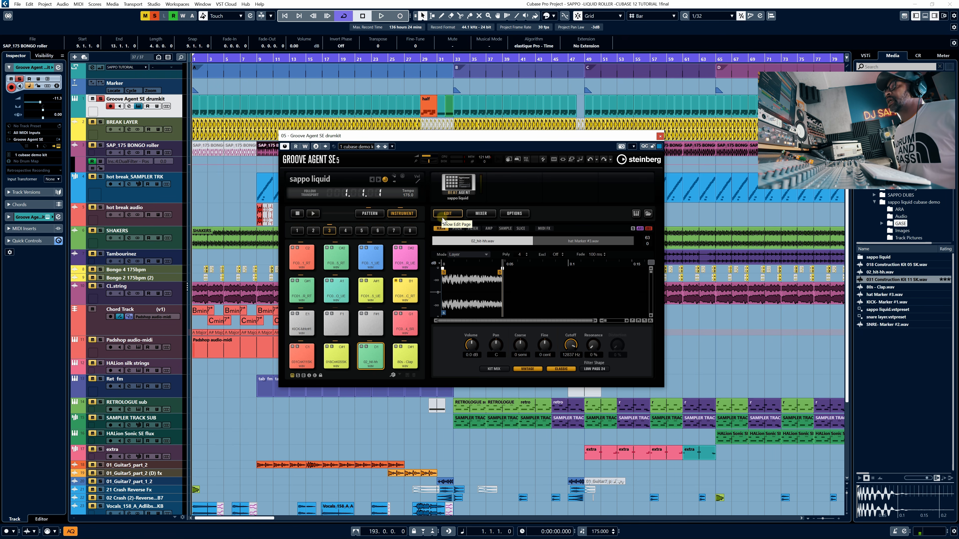
{"action": "key", "text": "space"}
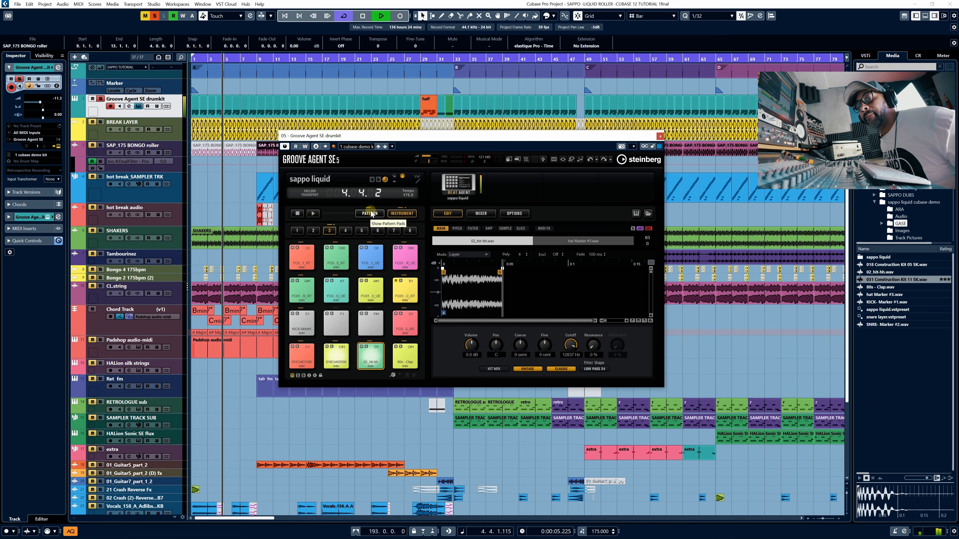
{"action": "key", "text": "space"}
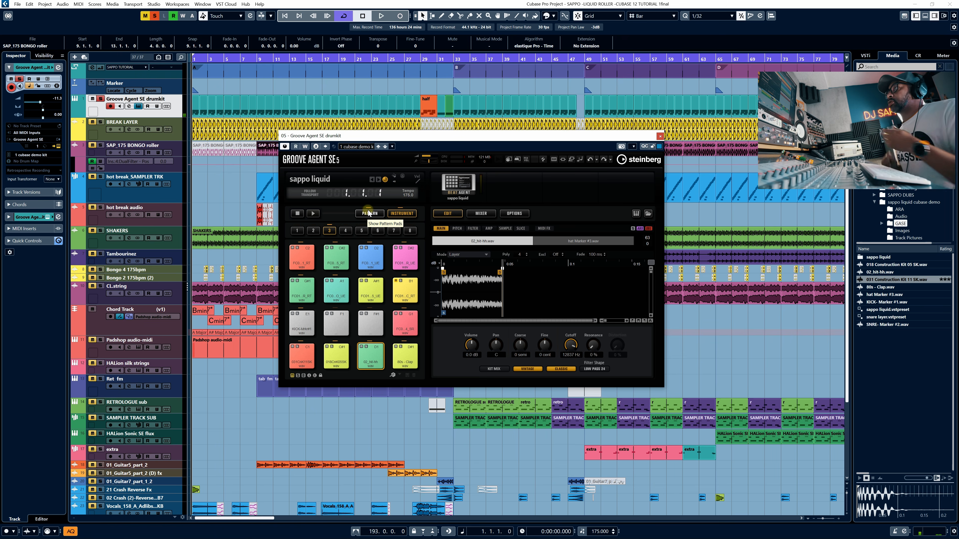
Show the pattern pads in Groove Agent SE and move its window clear of the drumkit track's events.
{"action": "left_click", "coordinate": [370, 214]}
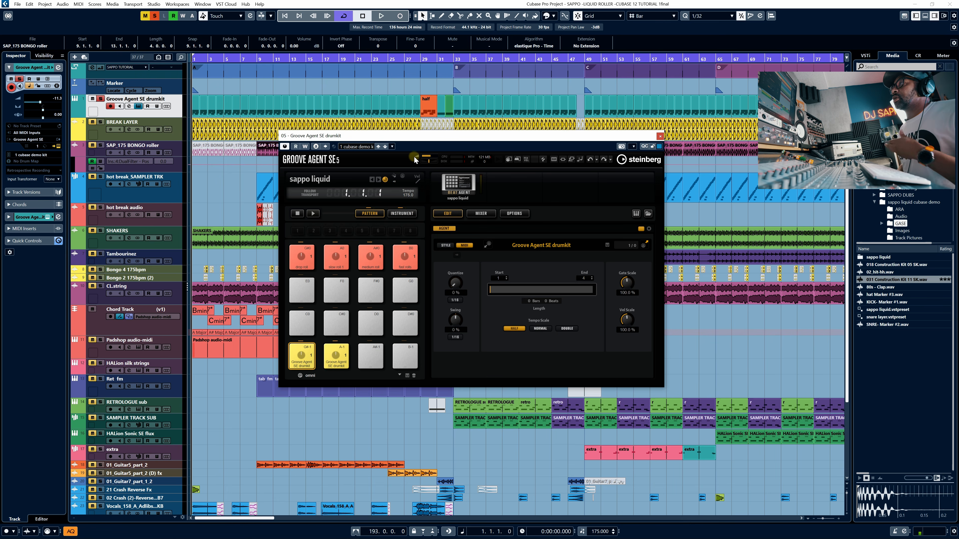
{"action": "left_click_drag", "start_coordinate": [414, 140], "coordinate": [605, 128]}
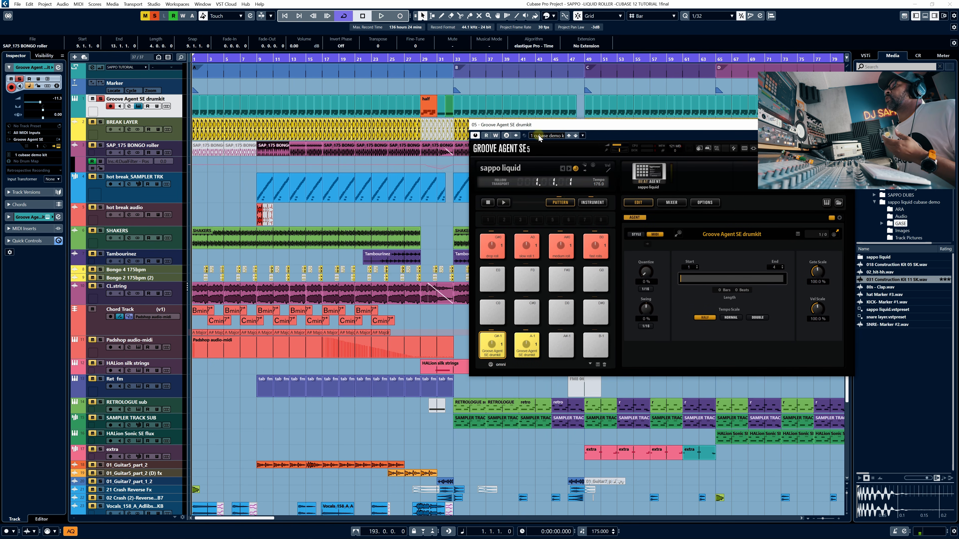
Open the drumkit MIDI part at bar 26 for editing and load it onto the empty pattern pad above the first yellow pad.
{"action": "double_click", "coordinate": [401, 111]}
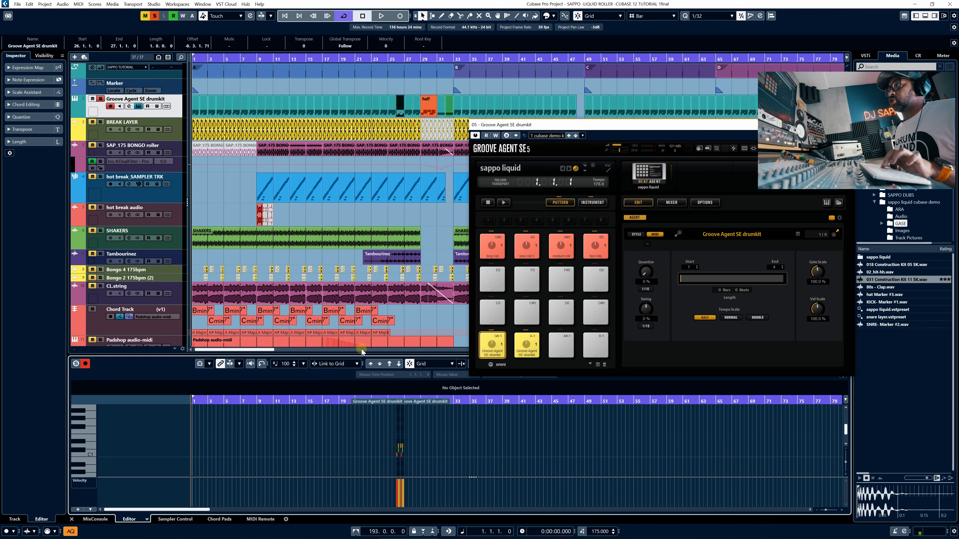
{"action": "key", "text": "h"}
{"action": "key", "text": "h"}
{"action": "key", "text": "h"}
{"action": "key", "text": "h"}
{"action": "key", "text": "h"}
{"action": "key", "text": "h"}
{"action": "key", "text": "h"}
{"action": "key", "text": "h"}
{"action": "key", "text": "h"}
{"action": "key", "text": "h"}
{"action": "key", "text": "h"}
{"action": "key", "text": "h"}
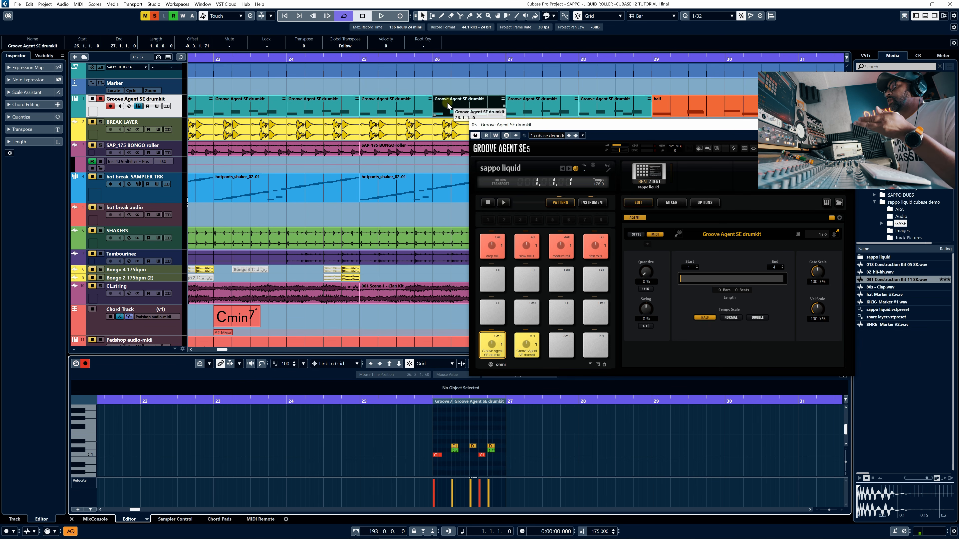
{"action": "left_click_drag", "start_coordinate": [448, 106], "coordinate": [492, 319]}
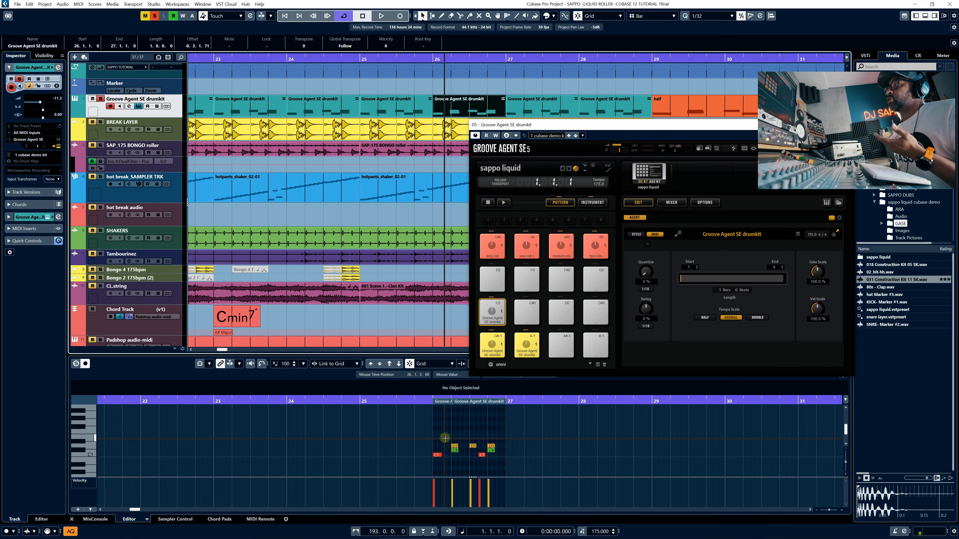
Delete the first snare and hi-hat hits from the bar 26 part and load the edited part onto the same pattern pad.
{"action": "left_click", "coordinate": [458, 450]}
{"action": "key", "text": "Delete"}
{"action": "left_click_drag", "start_coordinate": [448, 103], "coordinate": [501, 327]}
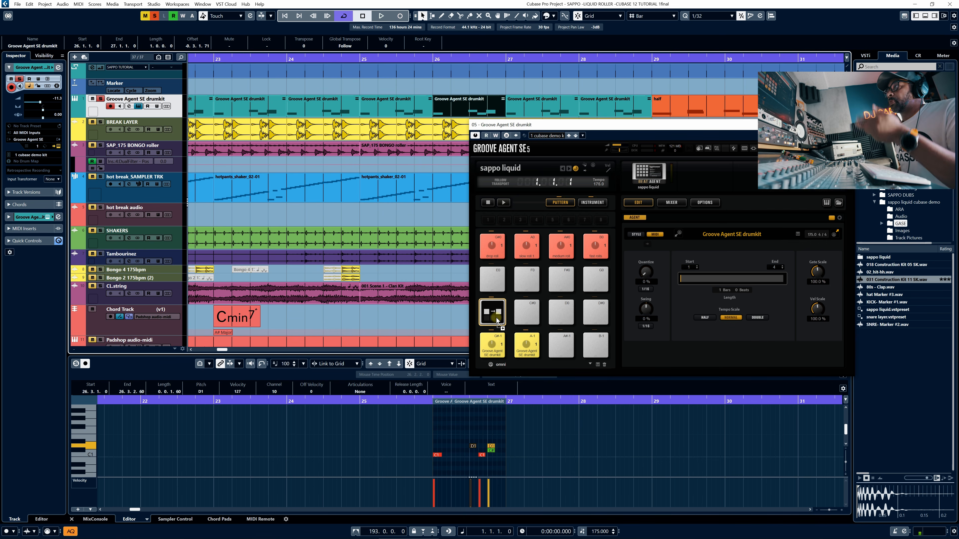
{"action": "left_click_drag", "start_coordinate": [496, 318], "coordinate": [496, 317]}
{"action": "left_click_drag", "start_coordinate": [455, 110], "coordinate": [454, 110]}
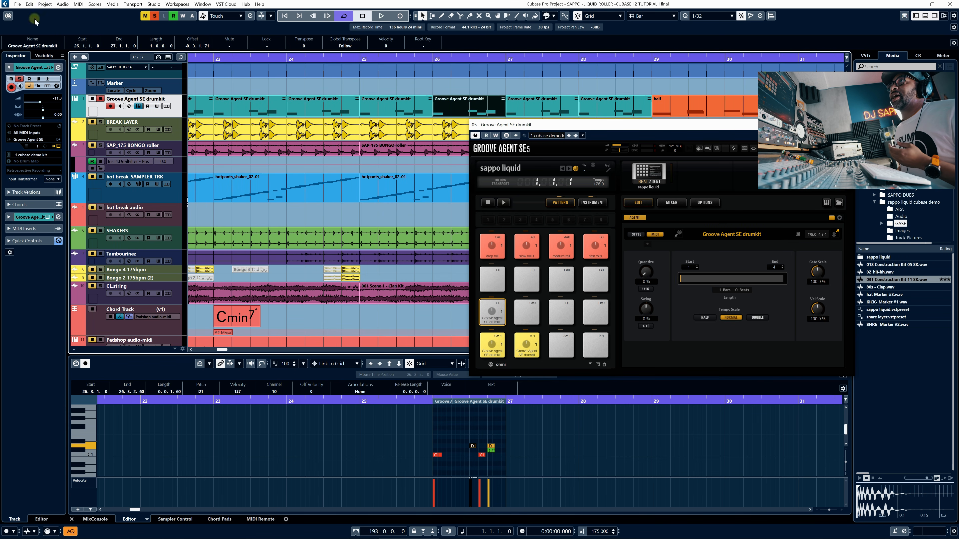
Undo the deletion of the snare and hi-hat notes in the bar 26 part.
{"action": "left_click", "coordinate": [30, 5]}
{"action": "left_click", "coordinate": [30, 12]}
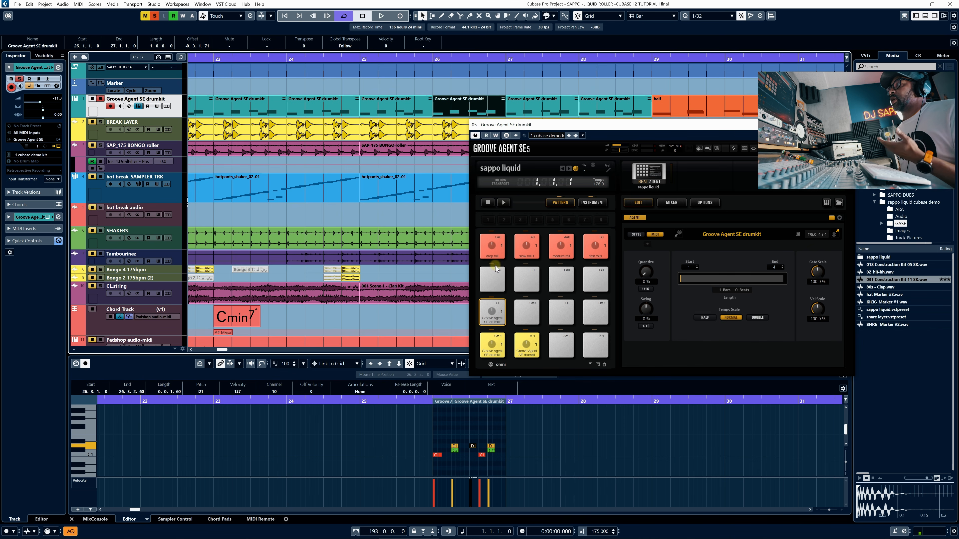
Audition the drum patterns on the four red pattern pads, and replay the first one.
{"action": "left_click", "coordinate": [495, 253]}
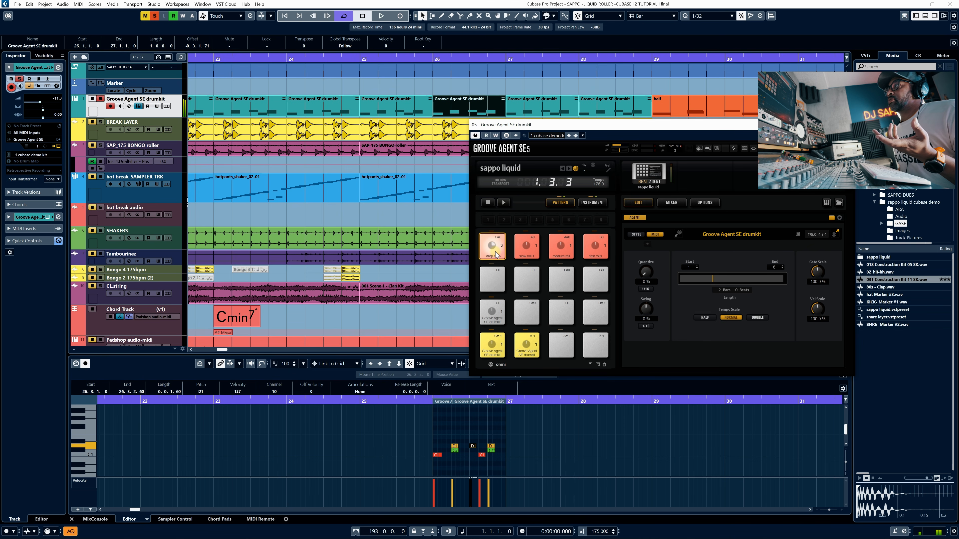
{"action": "left_click", "coordinate": [533, 252]}
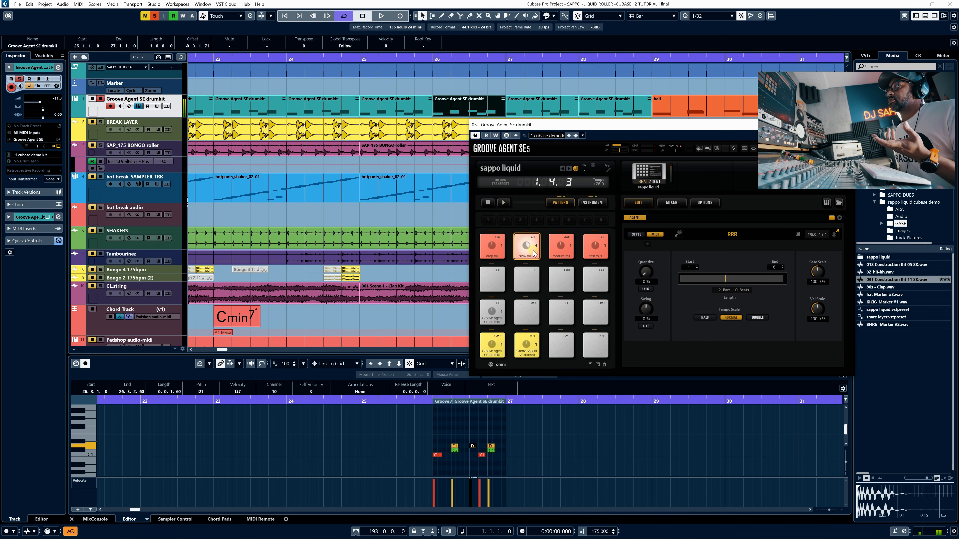
{"action": "left_click", "coordinate": [561, 254]}
{"action": "left_click", "coordinate": [604, 252]}
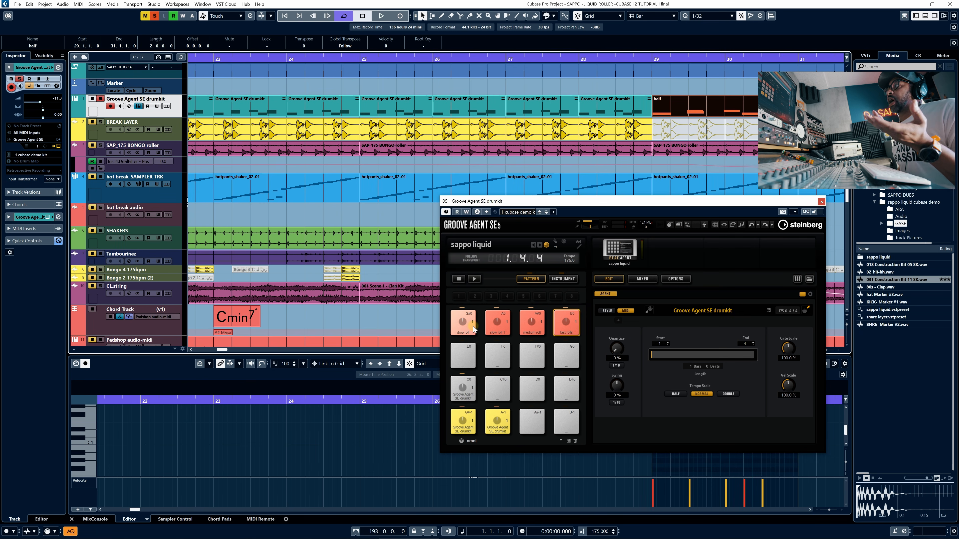
{"action": "left_click", "coordinate": [474, 329]}
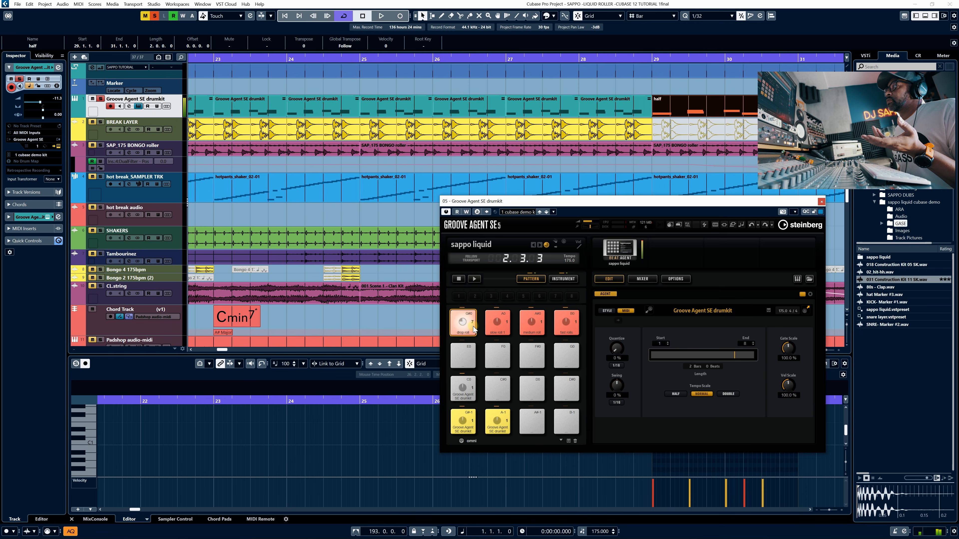
Audition the patterns on the second, third and fourth red pads in turn.
{"action": "left_click", "coordinate": [497, 325]}
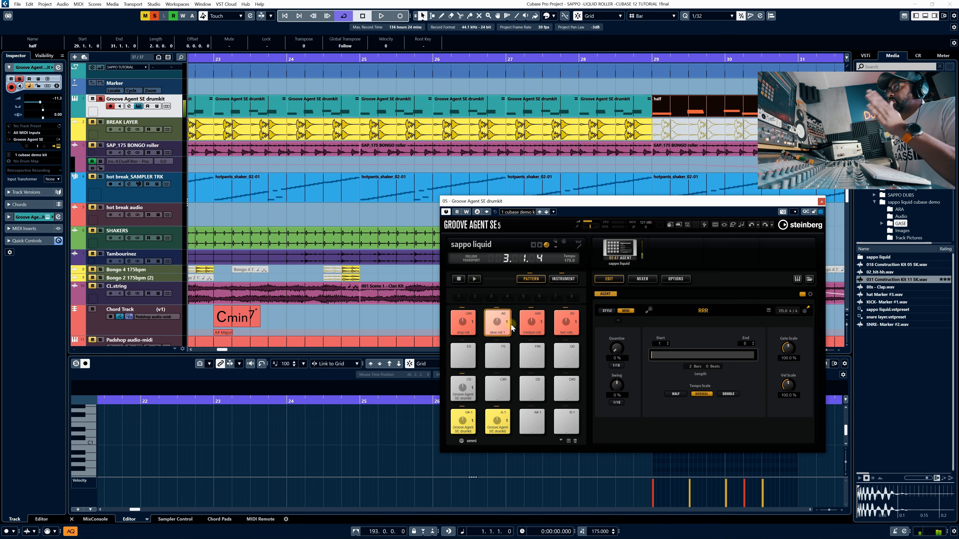
{"action": "left_click", "coordinate": [530, 326]}
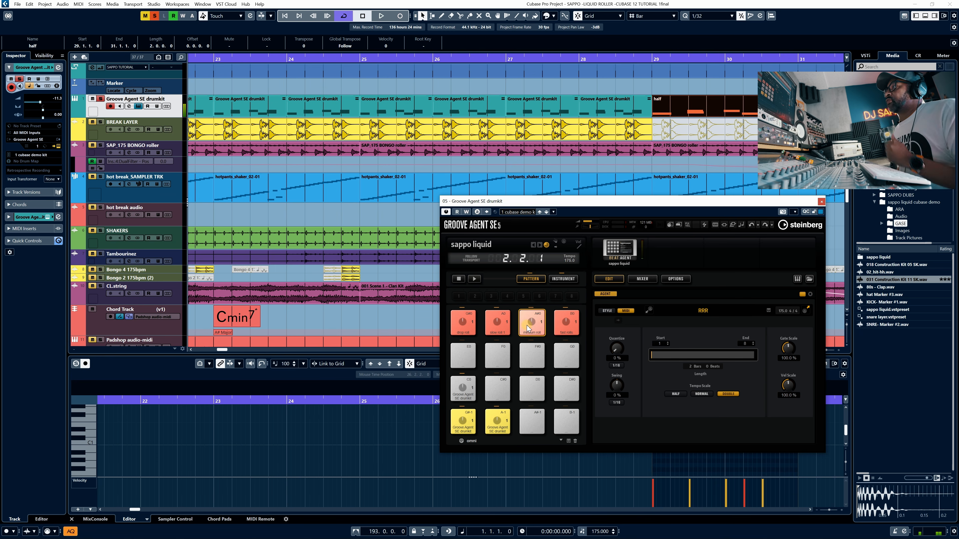
{"action": "left_click", "coordinate": [563, 325]}
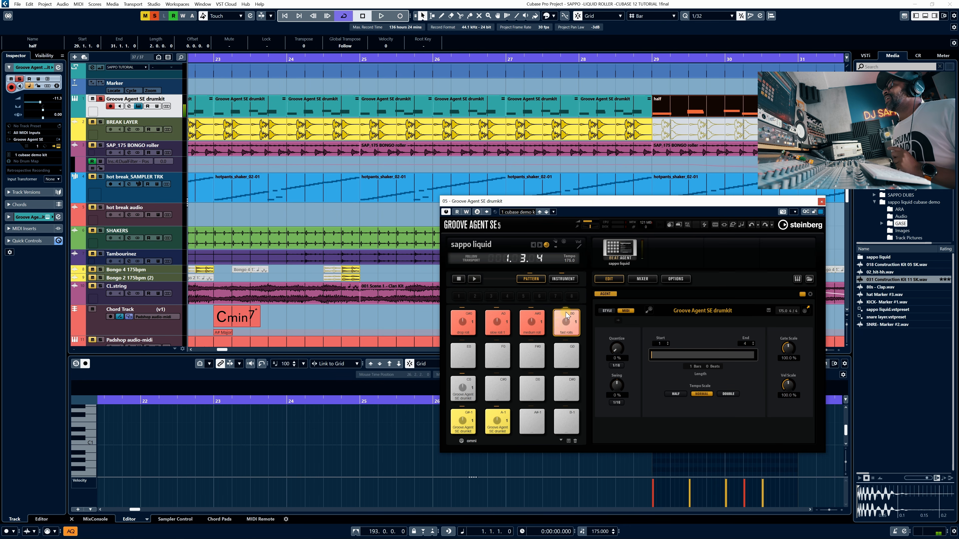
{"action": "left_click", "coordinate": [561, 326]}
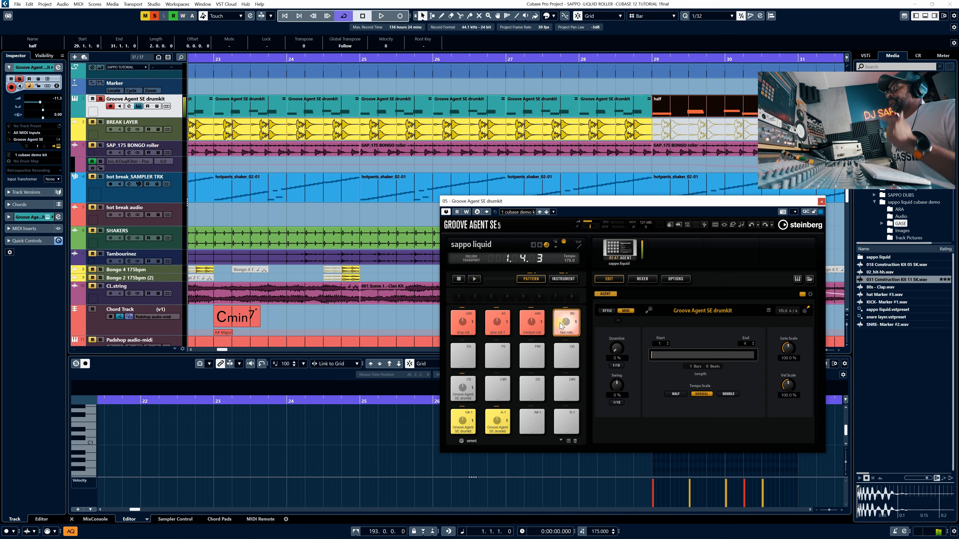
{"action": "left_click", "coordinate": [531, 327]}
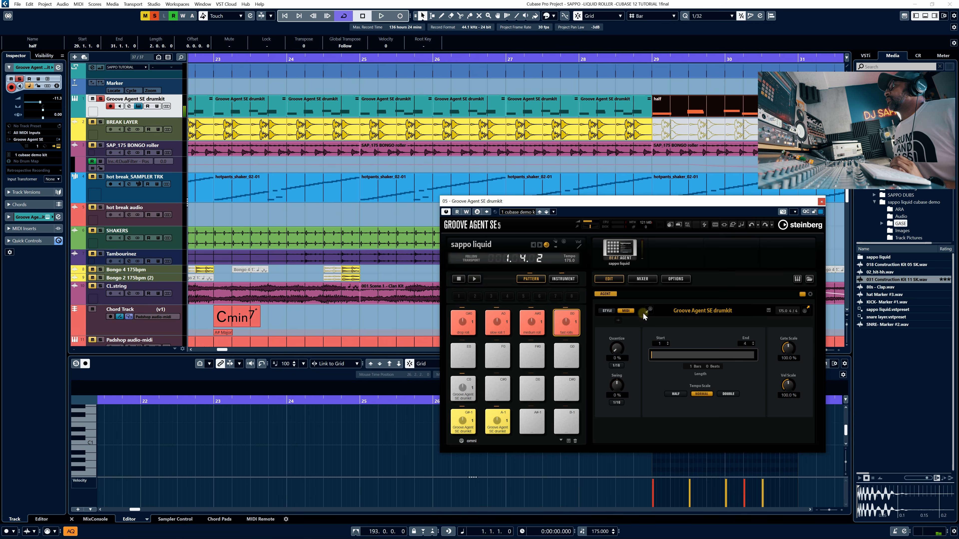
Close the Groove Agent SE window and play the arrangement from bar 31.
{"action": "left_click", "coordinate": [821, 201]}
{"action": "left_click_drag", "start_coordinate": [826, 350], "coordinate": [822, 350]}
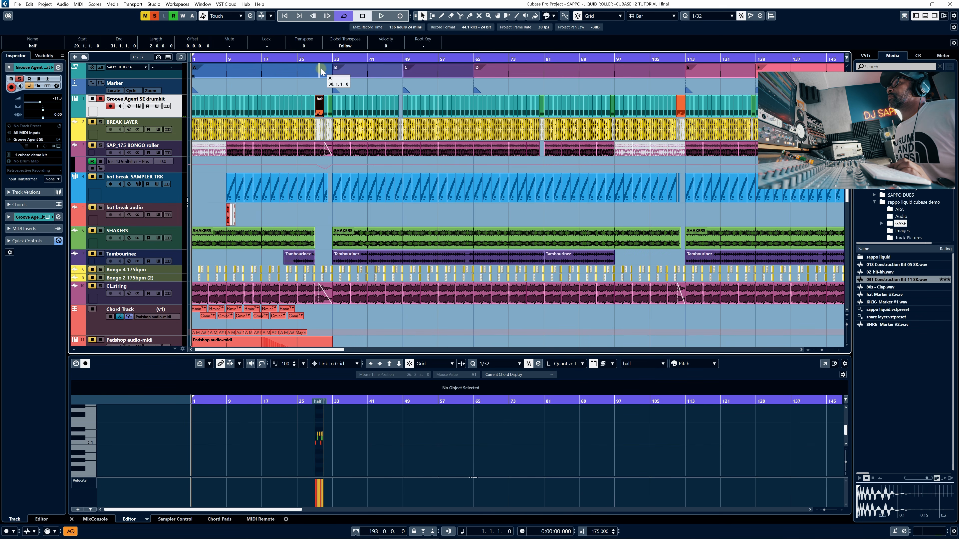
{"action": "left_click", "coordinate": [323, 59]}
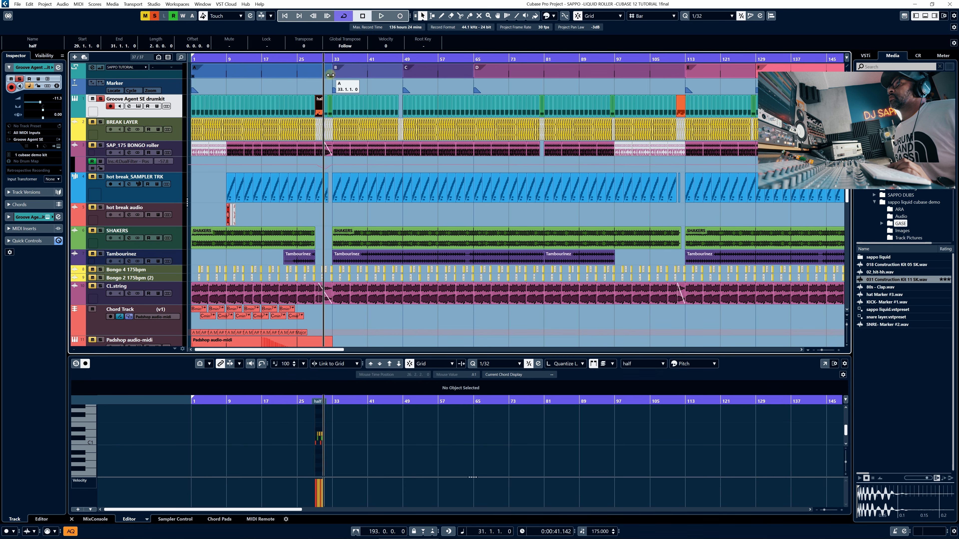
{"action": "key", "text": "space"}
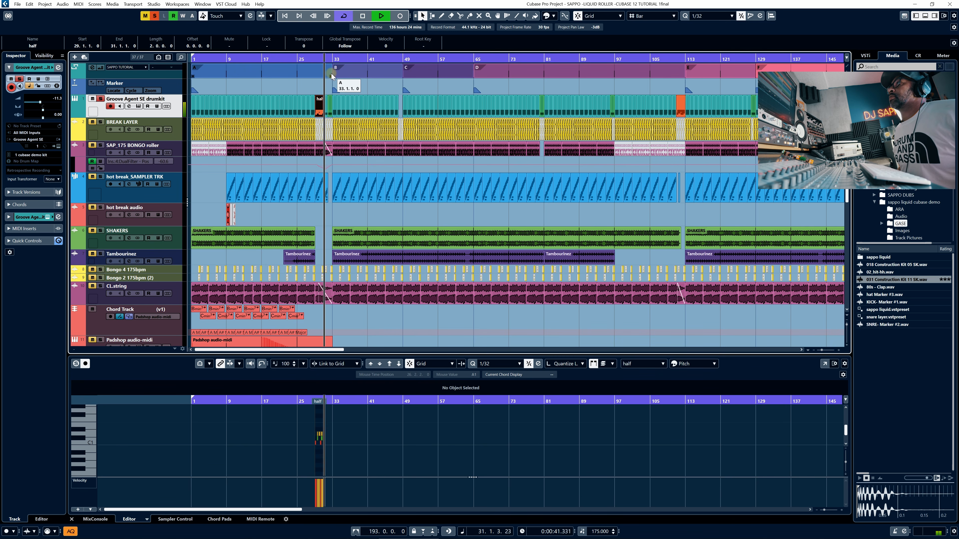
{"action": "key", "text": "h"}
{"action": "key", "text": "h"}
{"action": "key", "text": "h"}
{"action": "key", "text": "h"}
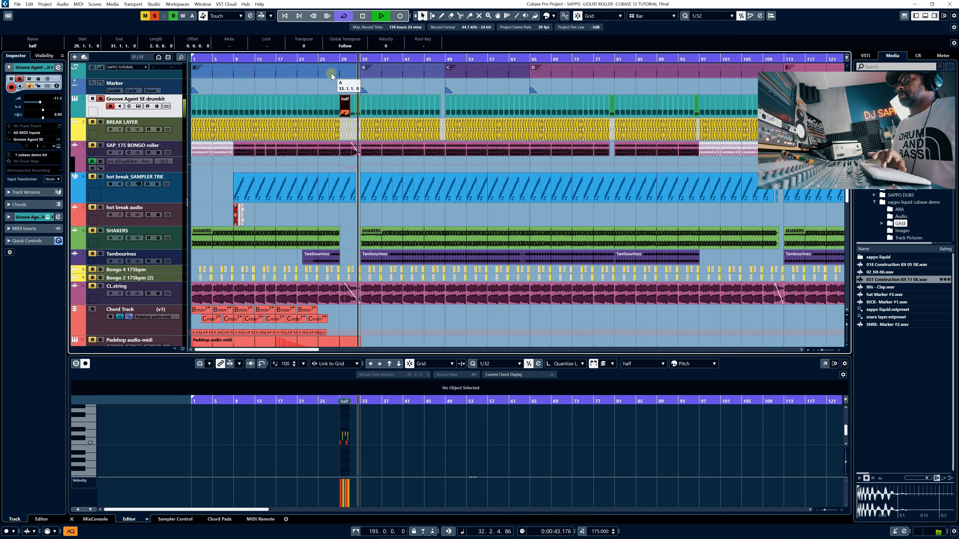
{"action": "key", "text": "space"}
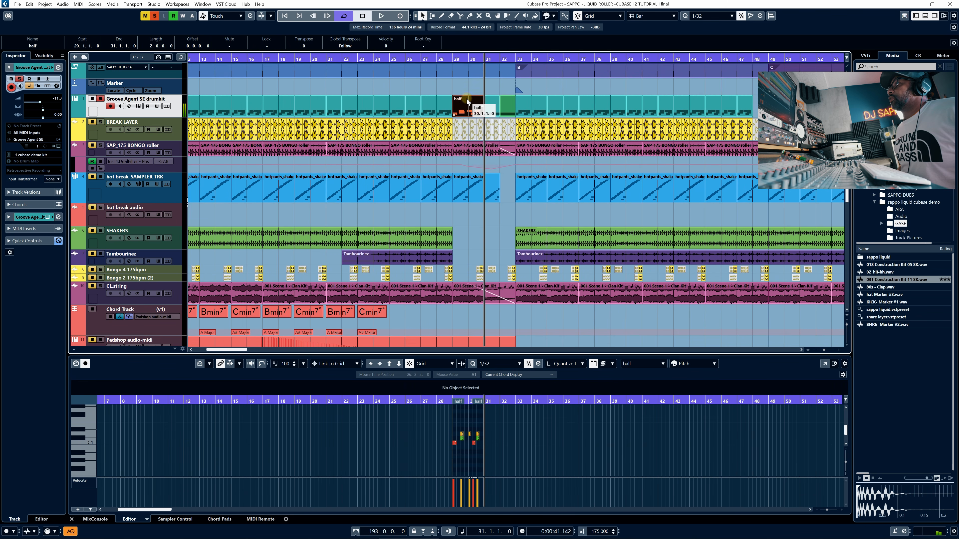
Compare the notes and velocity ramps of the drumkit parts at bars 31 and 32.
{"action": "left_click", "coordinate": [492, 115]}
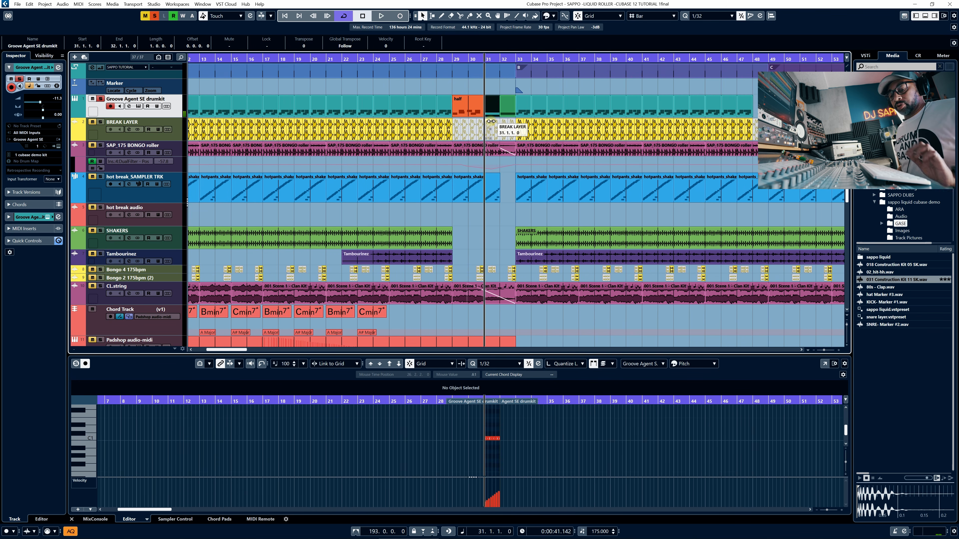
{"action": "key", "text": "h"}
{"action": "key", "text": "h"}
{"action": "key", "text": "h"}
{"action": "key", "text": "h"}
{"action": "key", "text": "h"}
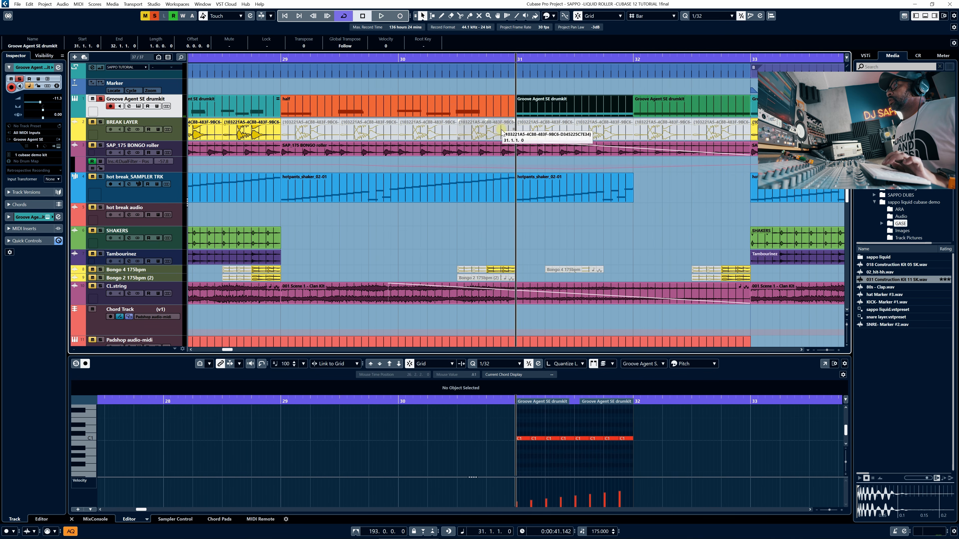
{"action": "left_click", "coordinate": [663, 109]}
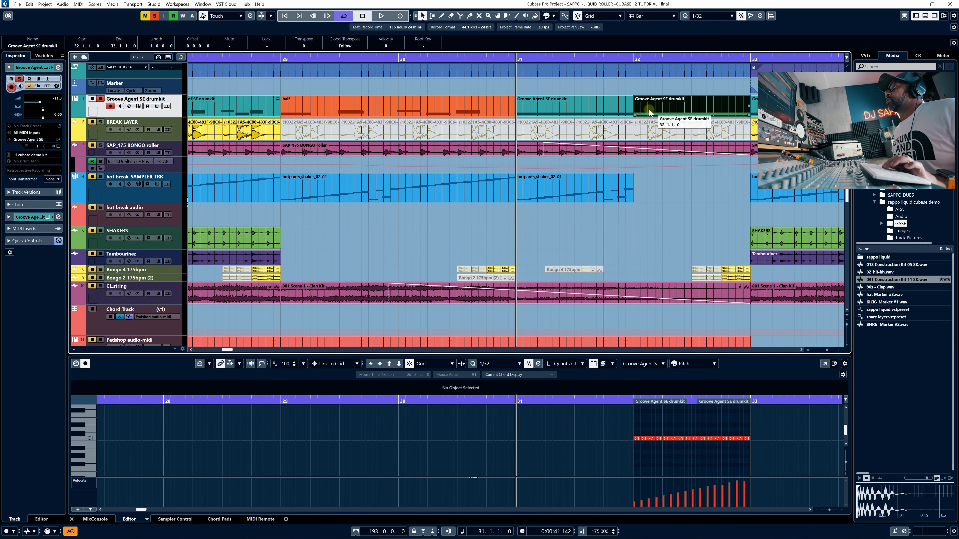
{"action": "left_click", "coordinate": [572, 105]}
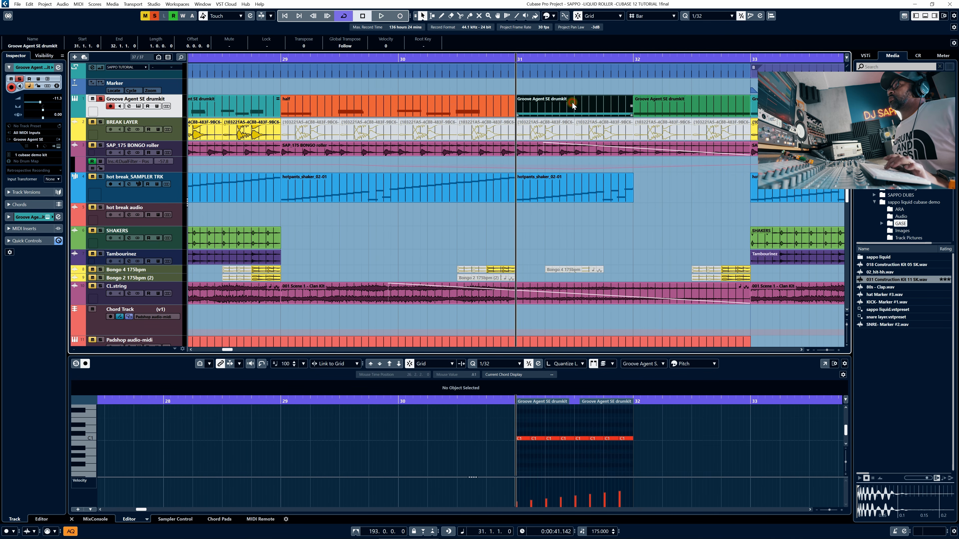
Reopen the drumkit's Groove Agent SE window, place it below the drumkit parts, and select the bar 32 part.
{"action": "left_click", "coordinate": [139, 106]}
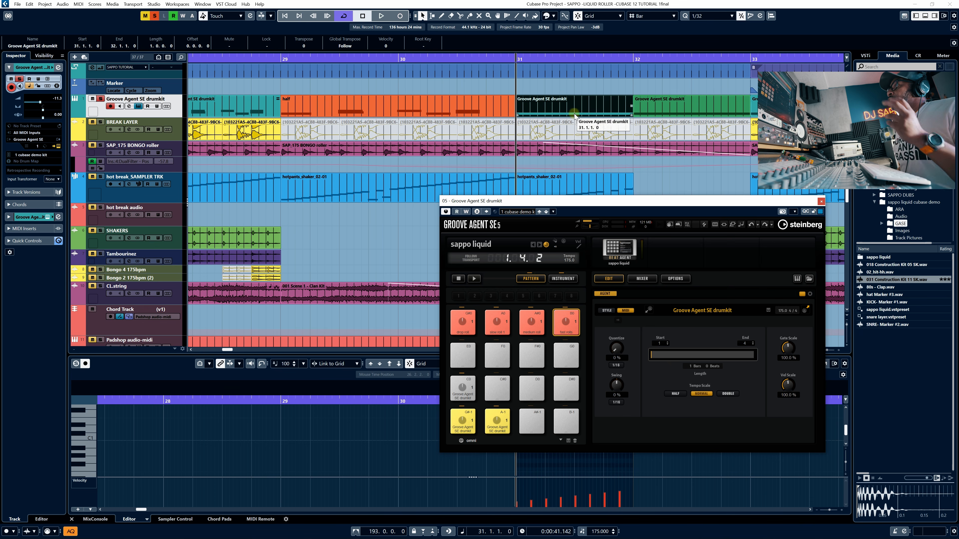
{"action": "left_click_drag", "start_coordinate": [602, 202], "coordinate": [258, 135]}
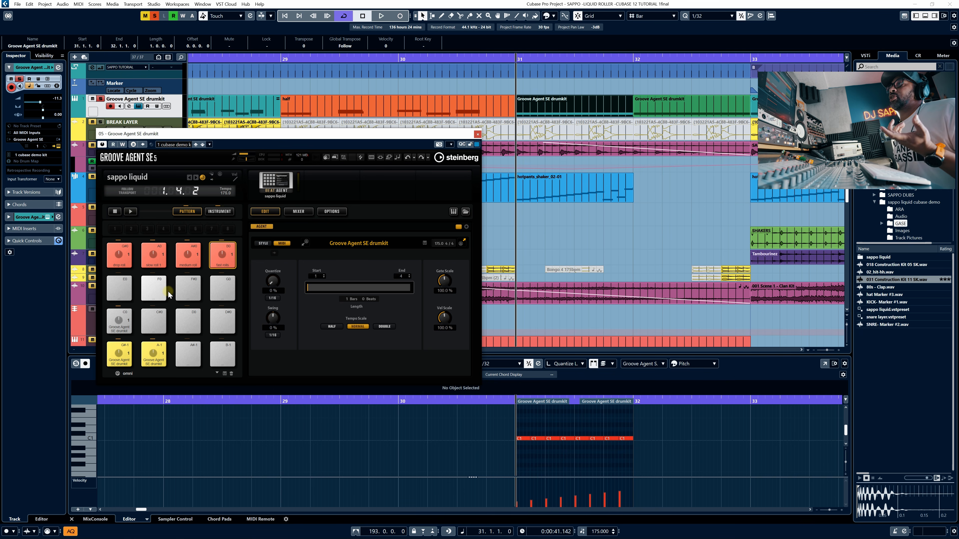
{"action": "left_click_drag", "start_coordinate": [260, 137], "coordinate": [327, 138]}
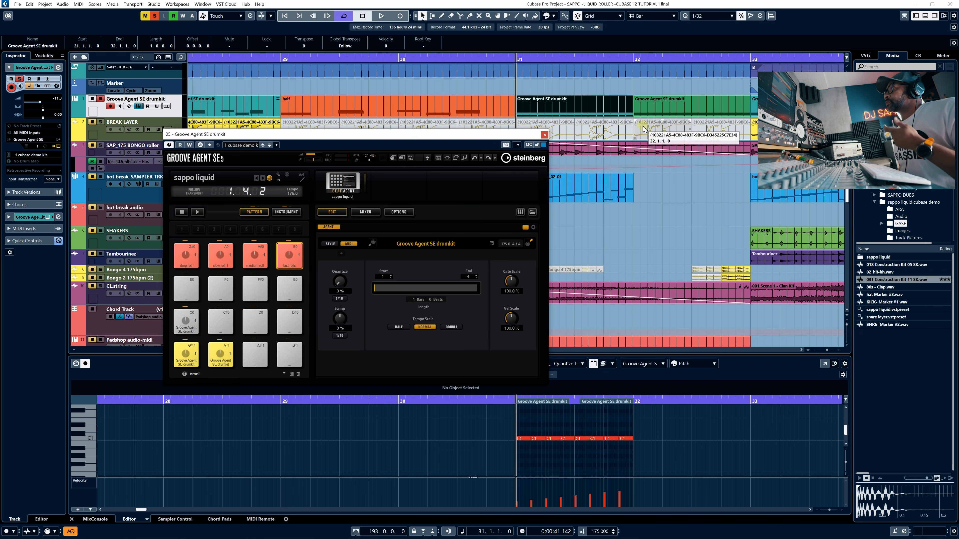
{"action": "left_click", "coordinate": [676, 110]}
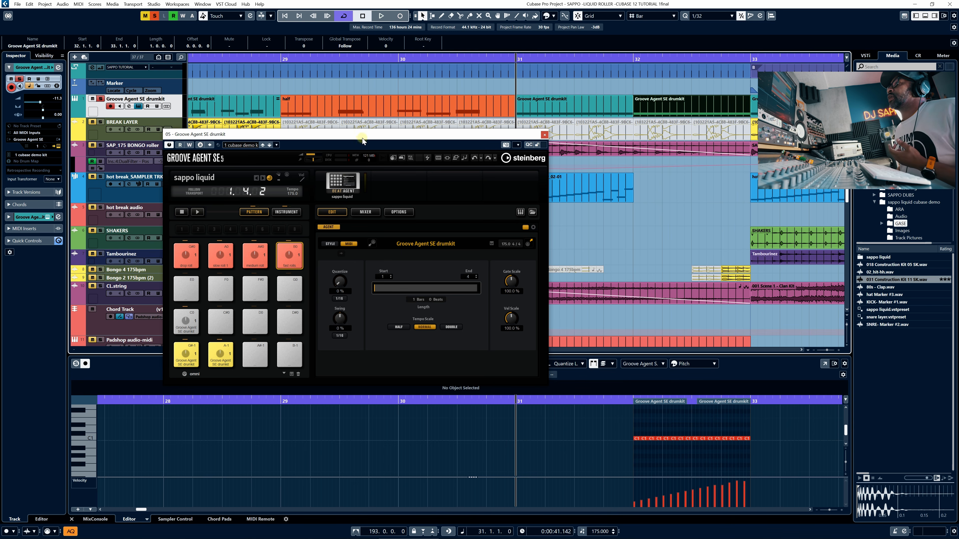
{"action": "left_click_drag", "start_coordinate": [364, 137], "coordinate": [529, 129]}
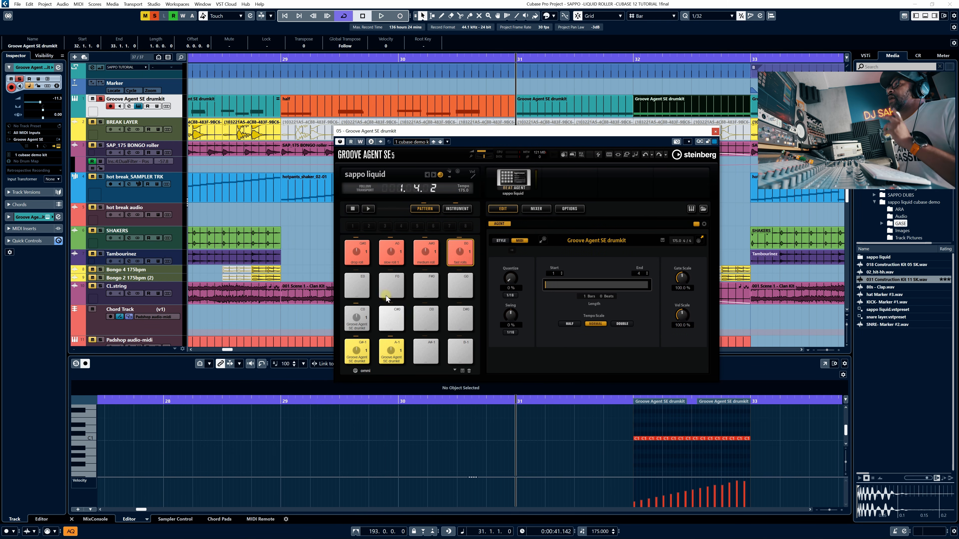
Audition the patterns on the two yellow pads, and replay the second one.
{"action": "left_click", "coordinate": [358, 356]}
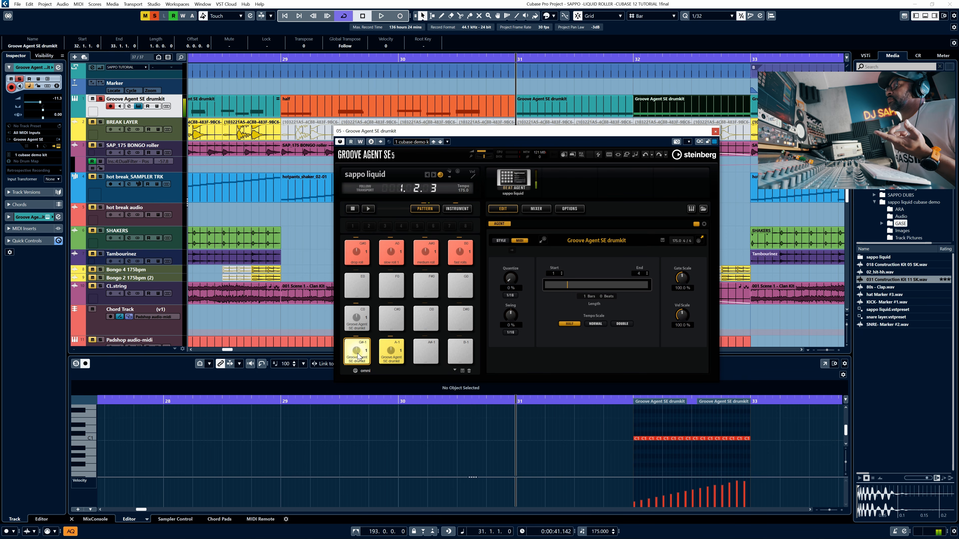
{"action": "left_click", "coordinate": [395, 358]}
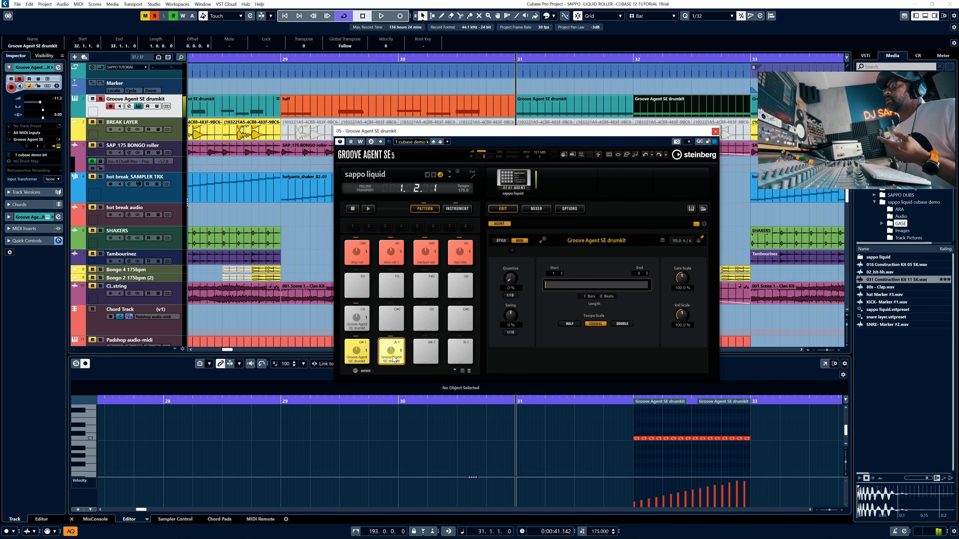
{"action": "left_click", "coordinate": [391, 355]}
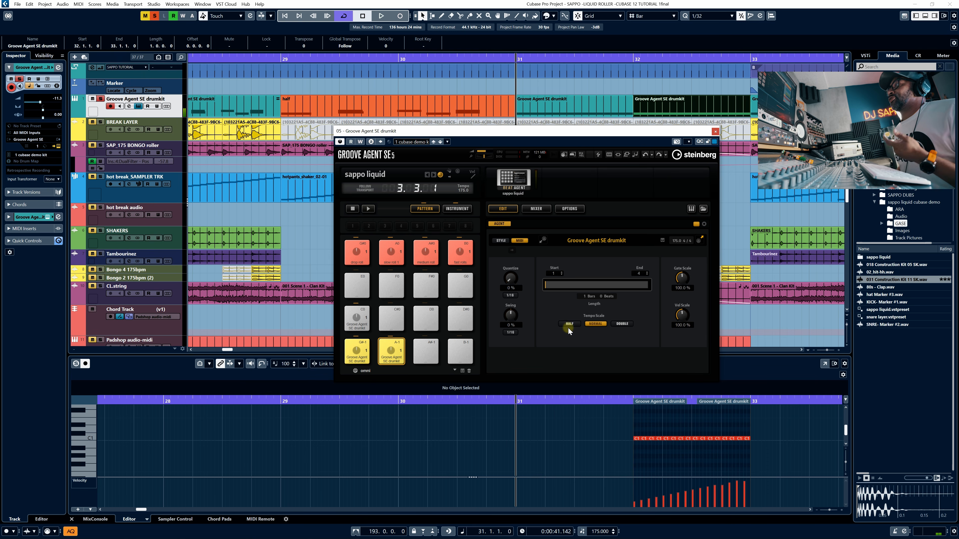
Try the second yellow pad at Double and Half tempo scale, restore Normal, and replay the first yellow pad.
{"action": "left_click", "coordinate": [621, 323]}
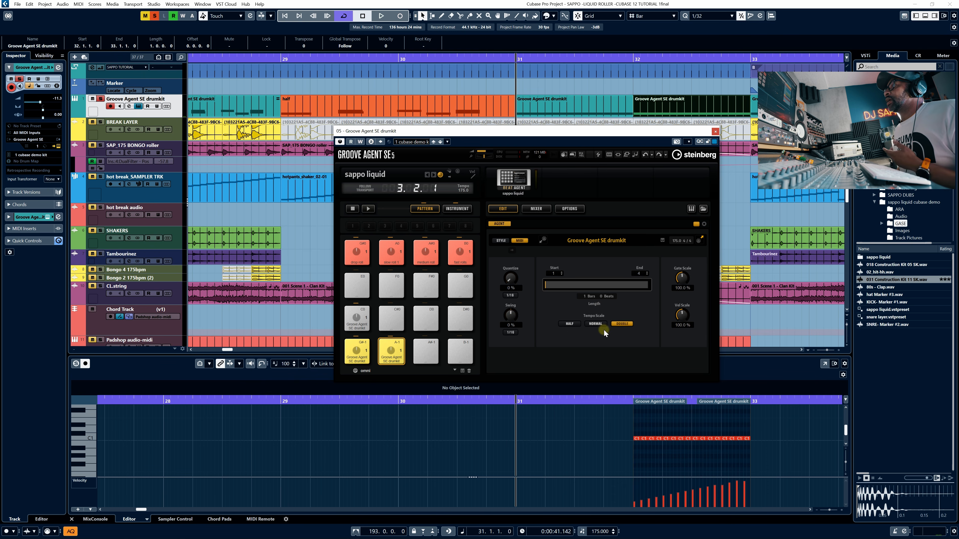
{"action": "left_click", "coordinate": [570, 323]}
{"action": "left_click", "coordinate": [393, 355]}
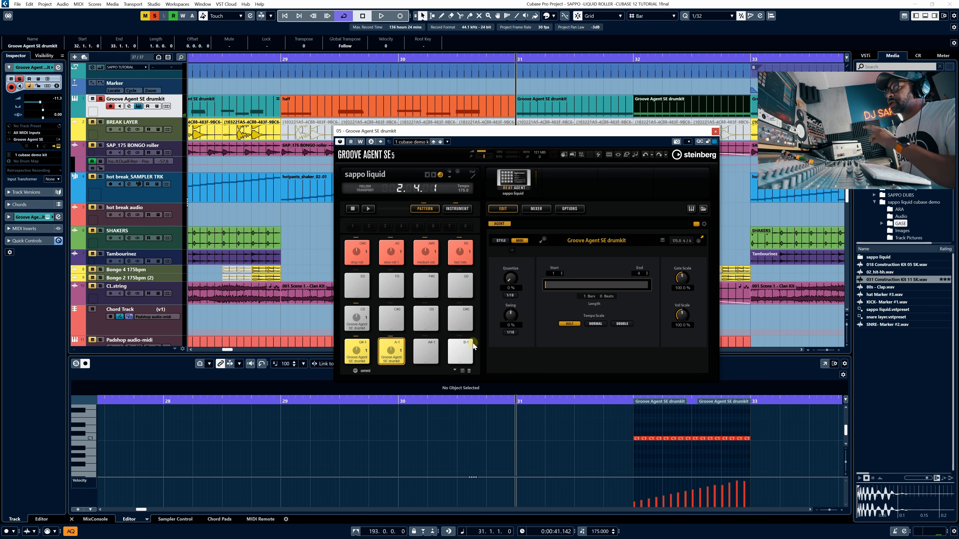
{"action": "left_click", "coordinate": [595, 324]}
{"action": "left_click", "coordinate": [354, 353]}
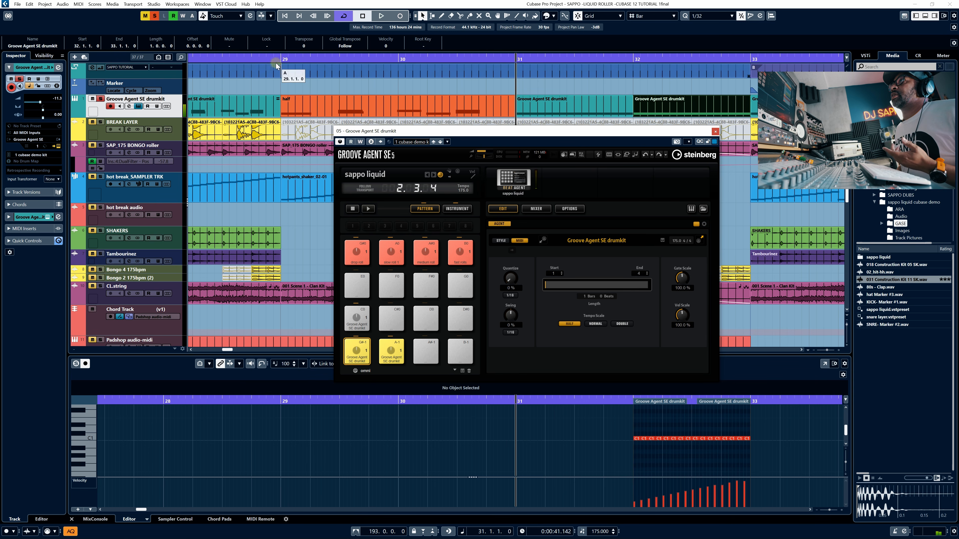
Play the arrangement from bar 29 through the drumkit parts at bars 31 and 32.
{"action": "left_click", "coordinate": [281, 58]}
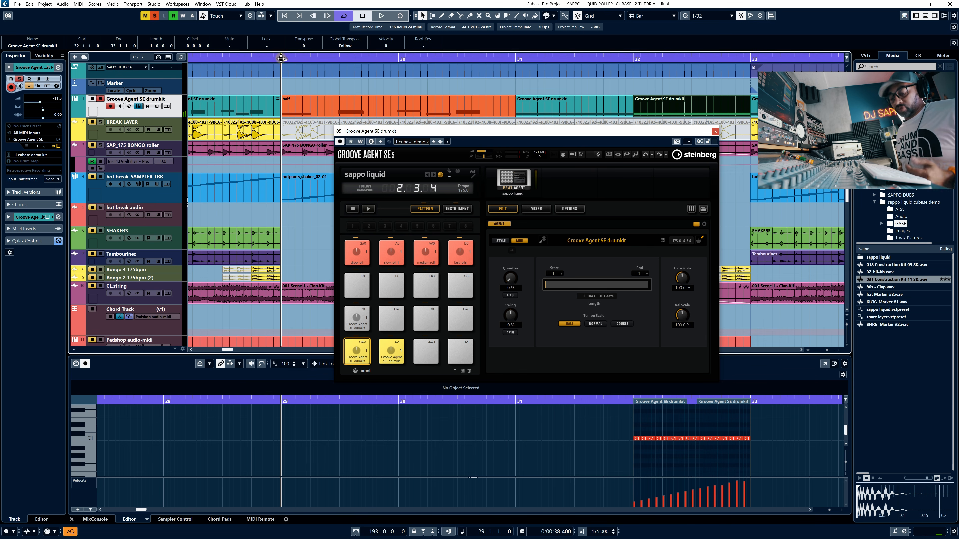
{"action": "key", "text": "space"}
{"action": "left_click", "coordinate": [469, 105]}
{"action": "left_click", "coordinate": [577, 111]}
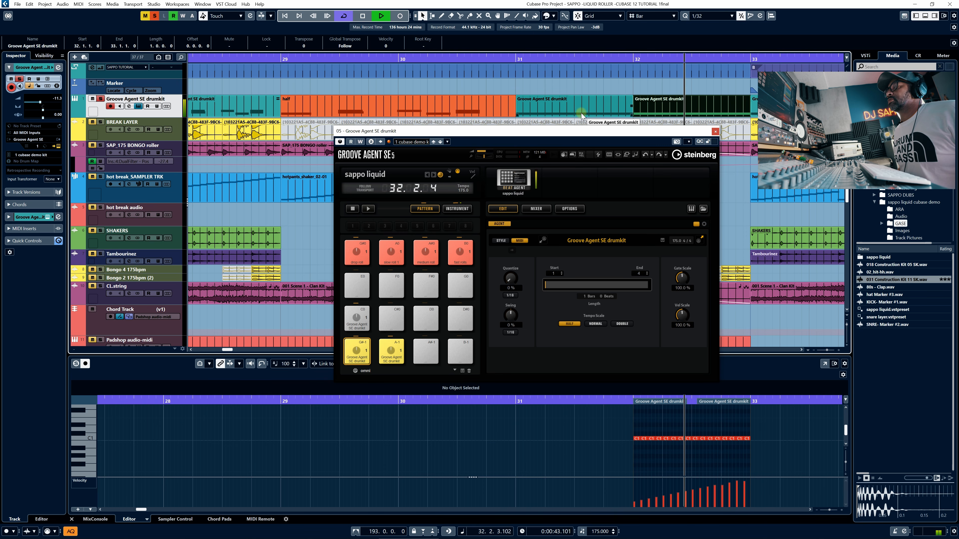
{"action": "key", "text": "space"}
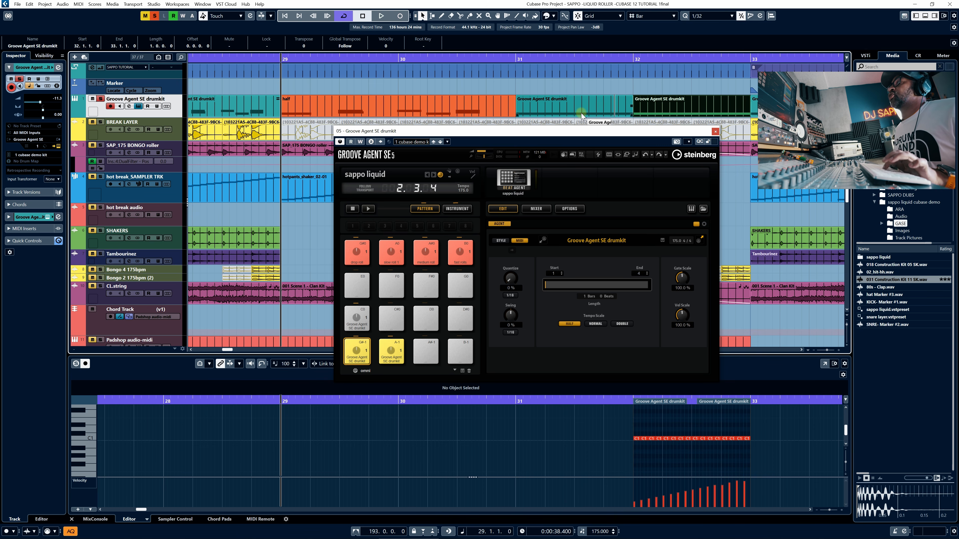
Switch the solo from the Groove Agent SE drumkit track to the BREAK LAYER track, and select BREAK LAYER.
{"action": "key", "text": "g"}
{"action": "key", "text": "g"}
{"action": "key", "text": "g"}
{"action": "key", "text": "g"}
{"action": "key", "text": "g"}
{"action": "key", "text": "g"}
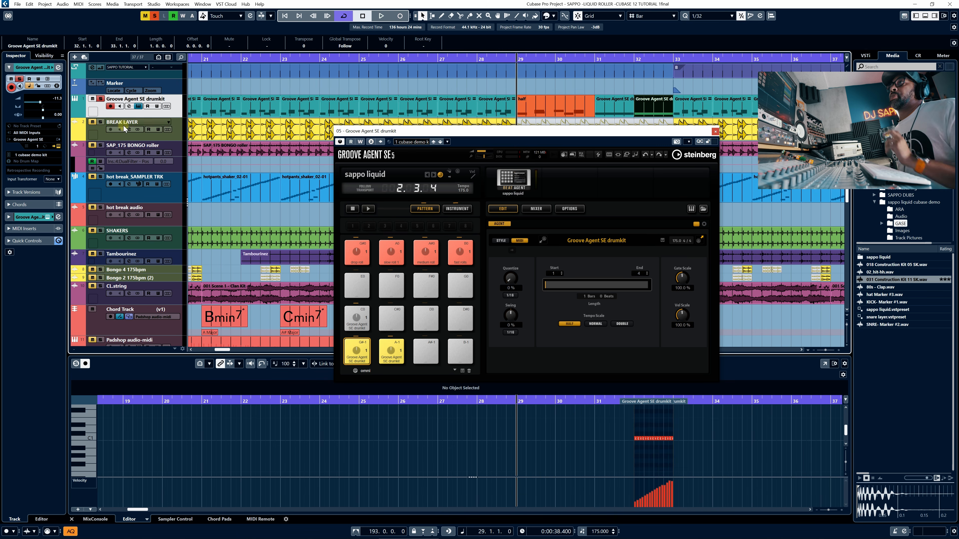
{"action": "left_click", "coordinate": [95, 100]}
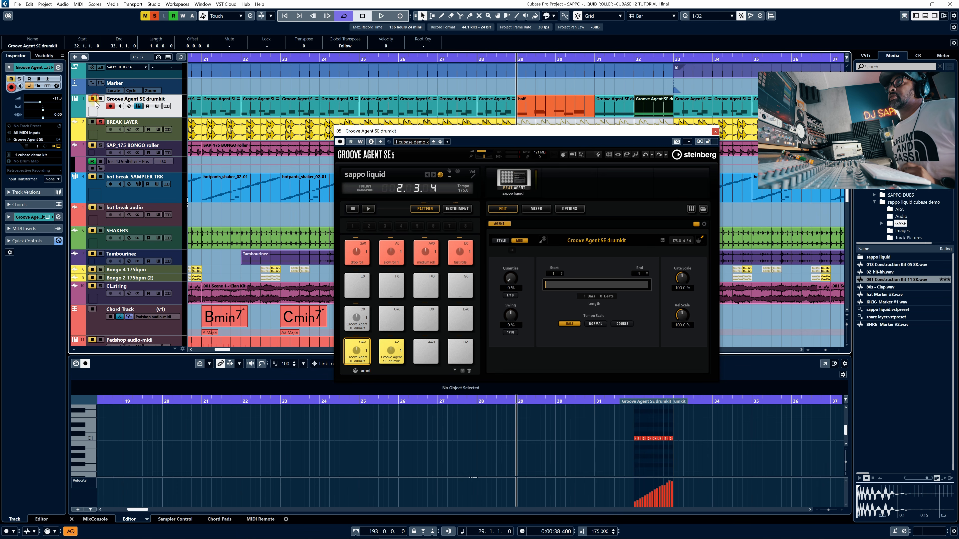
{"action": "left_click", "coordinate": [178, 130]}
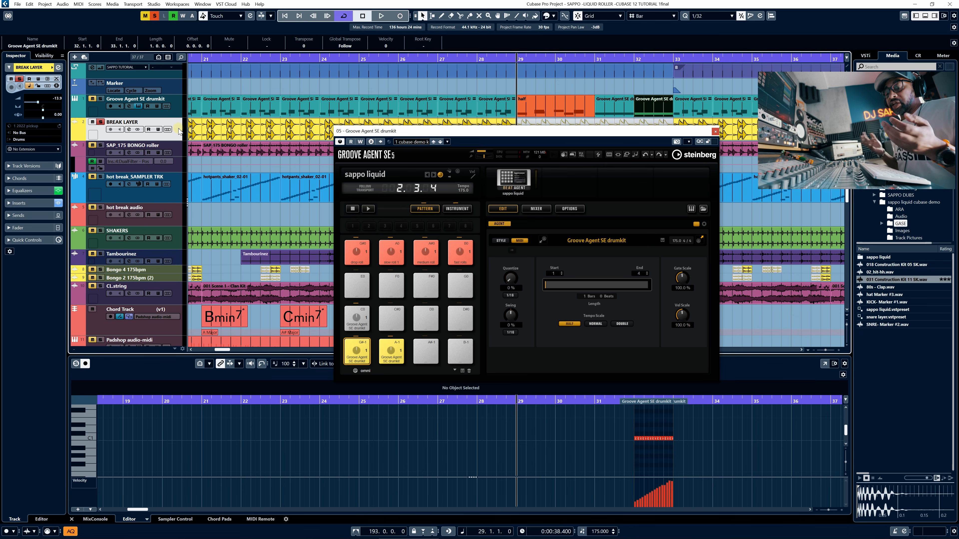
Open the channel settings of the Groove Agent SE drumkit track and view its VintageCompressor and Maximizer inserts.
{"action": "left_click", "coordinate": [175, 103]}
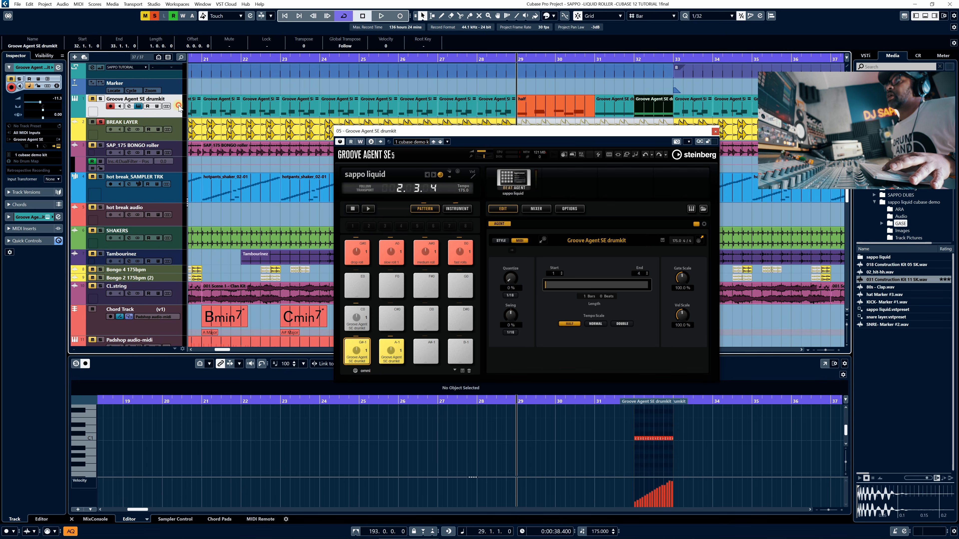
{"action": "key", "text": "e"}
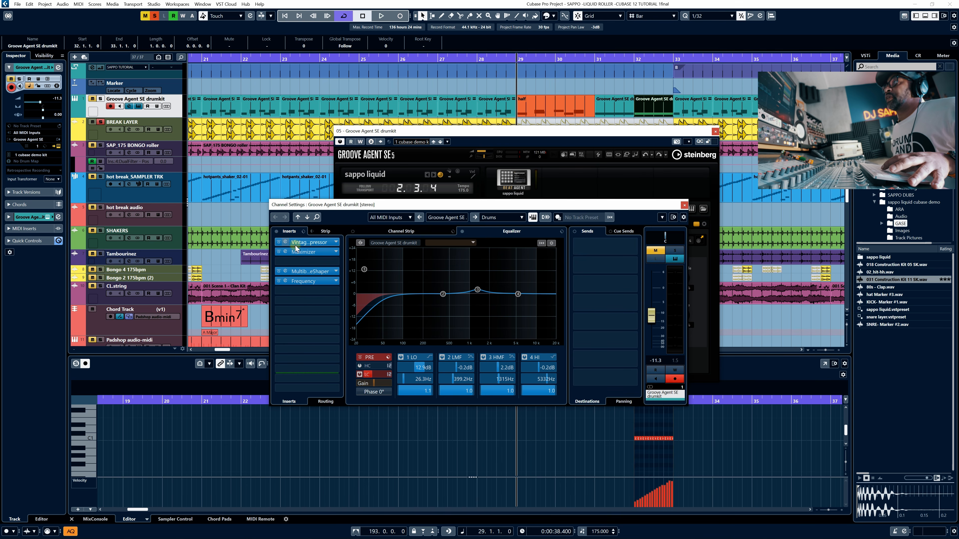
{"action": "left_click", "coordinate": [286, 242]}
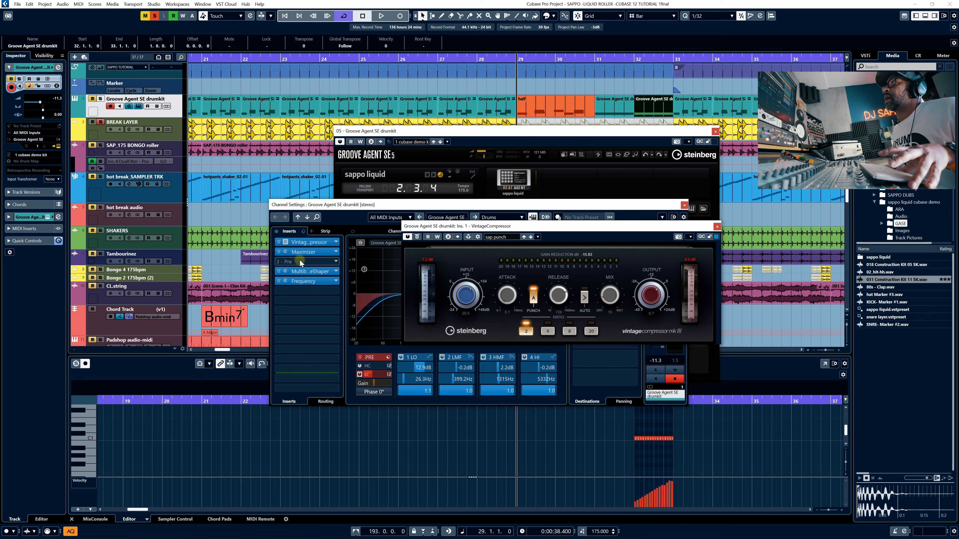
{"action": "left_click", "coordinate": [285, 252]}
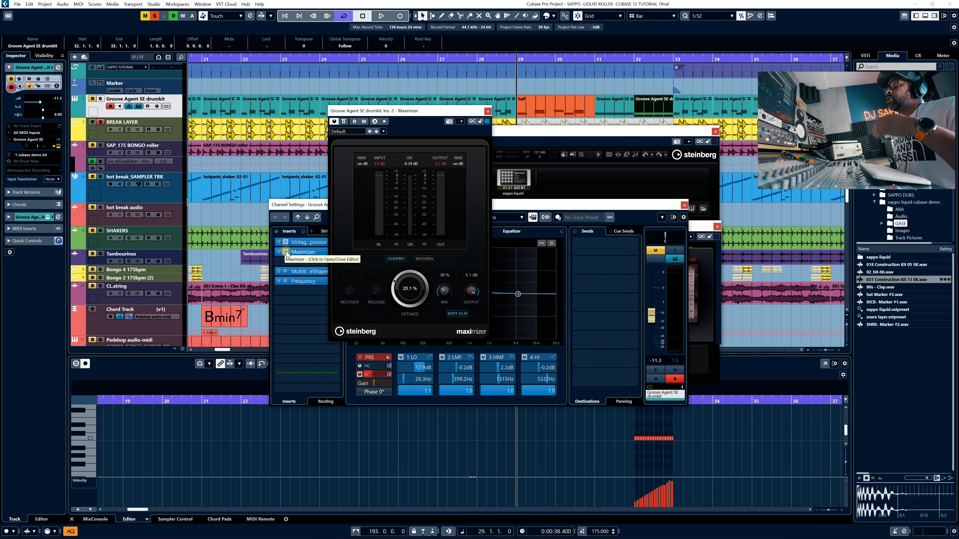
View the MultibandEnvelopeShaper and Frequency inserts of the Groove Agent SE drumkit, and close its channel settings.
{"action": "left_click", "coordinate": [487, 111]}
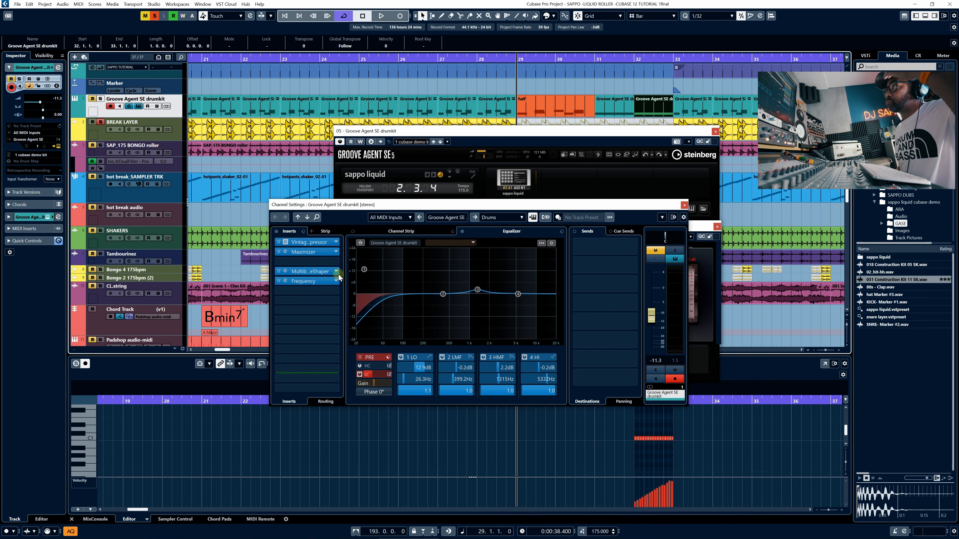
{"action": "left_click", "coordinate": [285, 271]}
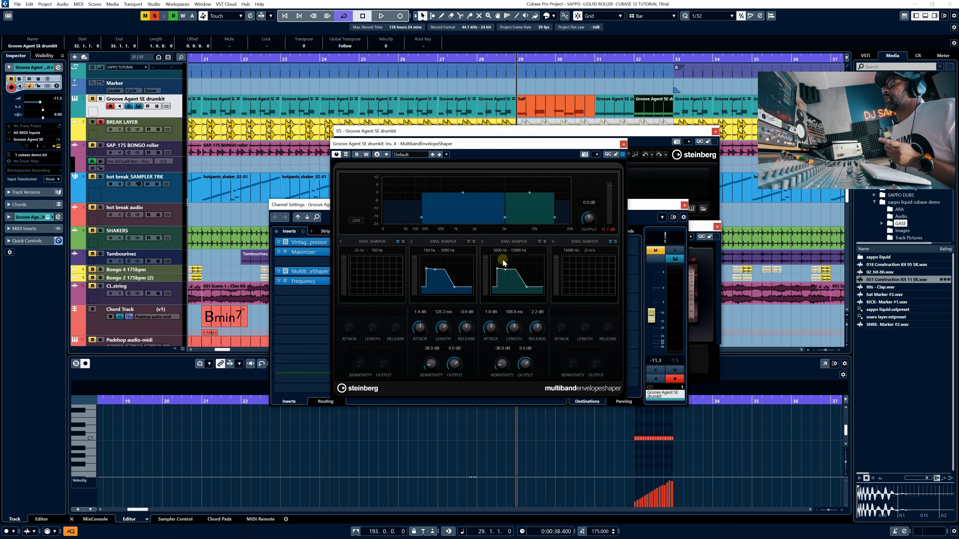
{"action": "left_click", "coordinate": [623, 144]}
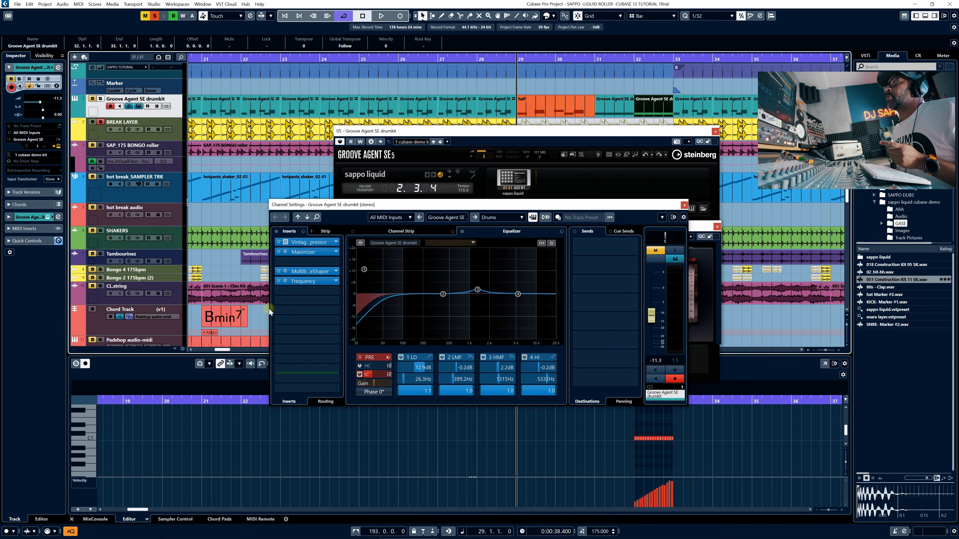
{"action": "left_click", "coordinate": [285, 280]}
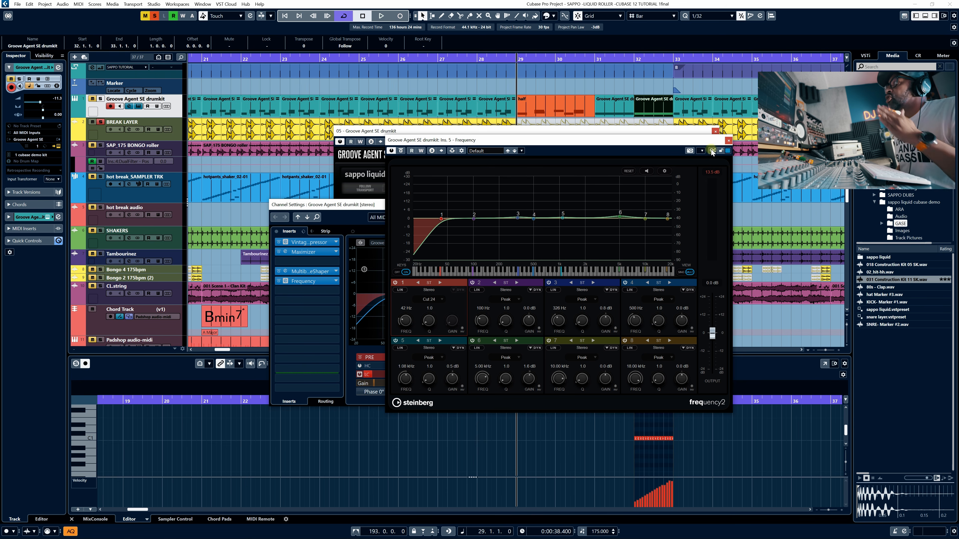
{"action": "left_click", "coordinate": [727, 141]}
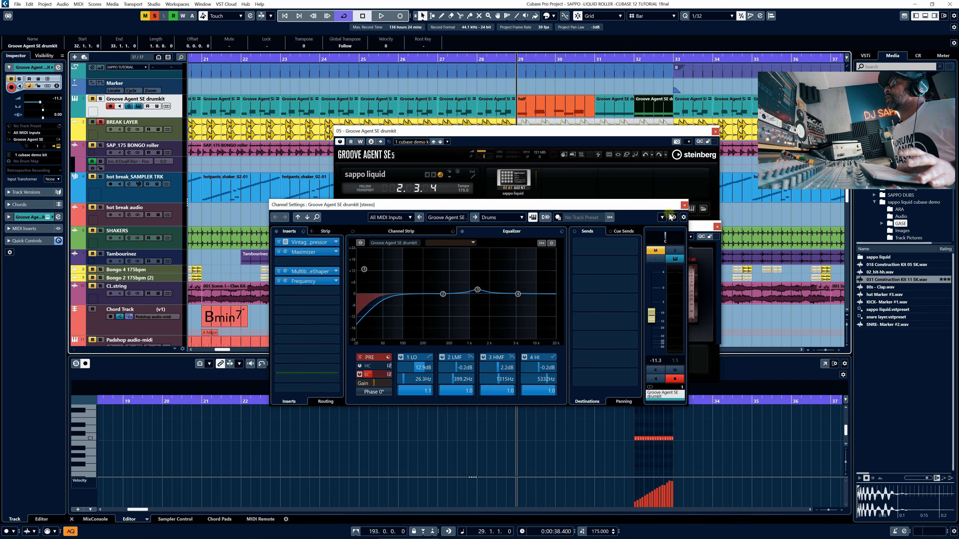
{"action": "left_click", "coordinate": [684, 205]}
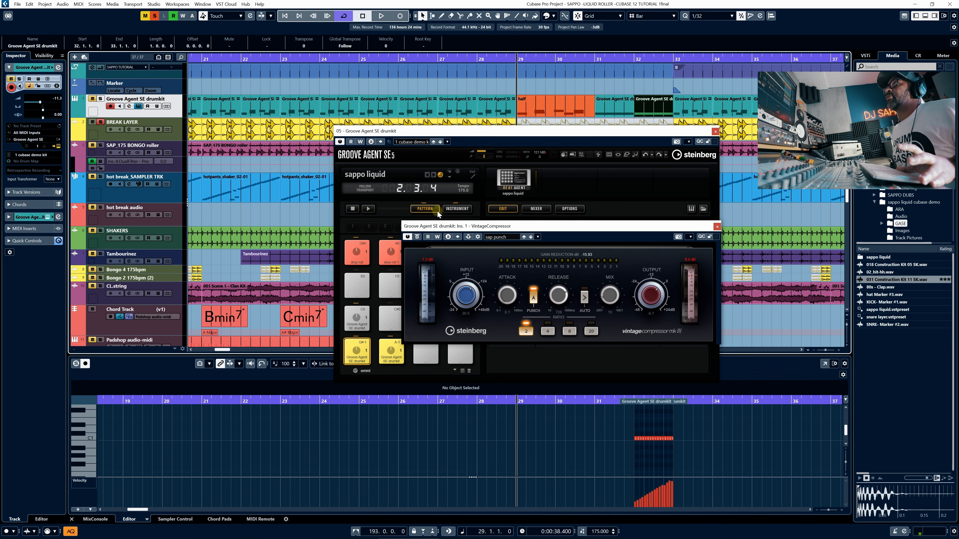
Show the BREAK LAYER lanes, close the VintageCompressor and Groove Agent SE windows, and open the BREAK LAYER channel settings.
{"action": "left_click", "coordinate": [167, 129]}
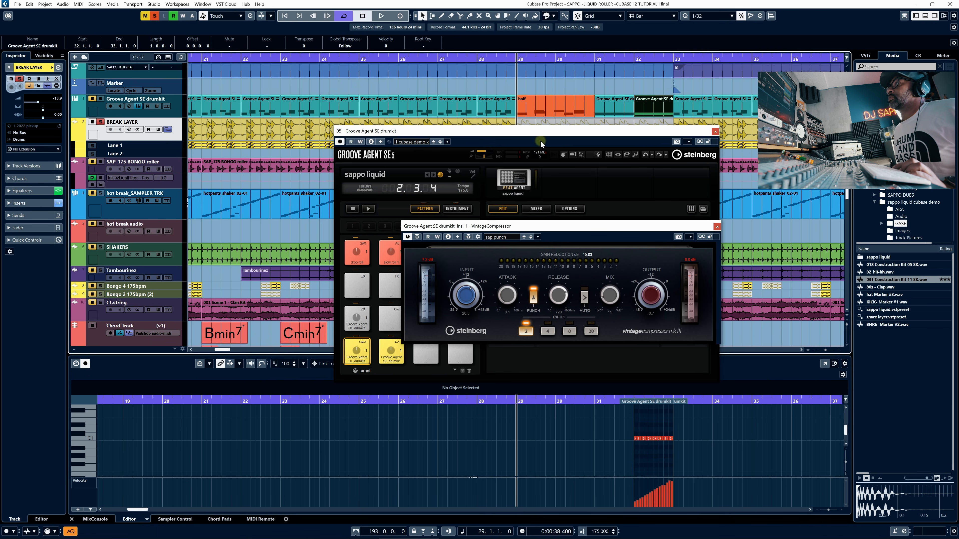
{"action": "left_click", "coordinate": [716, 226]}
{"action": "left_click", "coordinate": [715, 131]}
{"action": "left_click", "coordinate": [130, 129]}
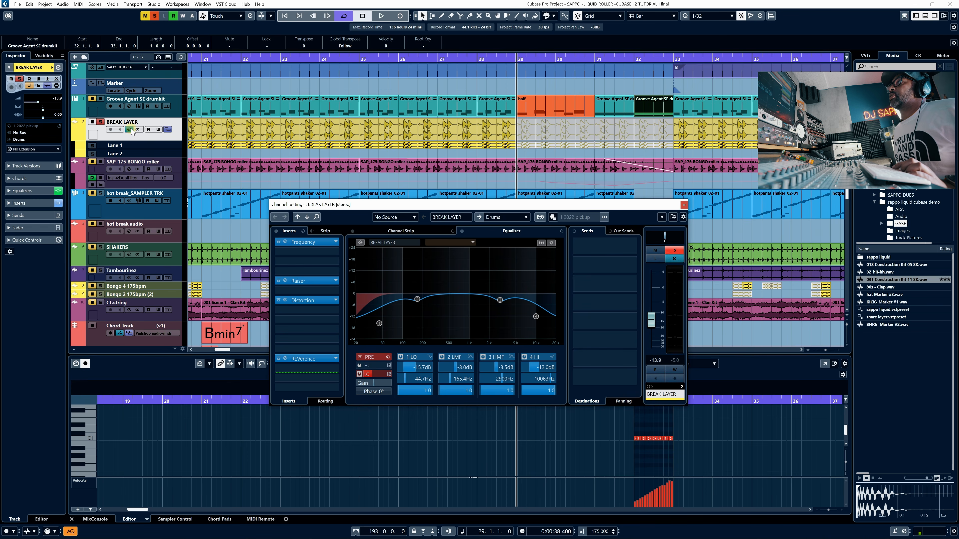
Play the BREAK LAYER from bar 33 and compare it with all its inserts active and bypassed.
{"action": "key", "text": "space"}
{"action": "key", "text": "space"}
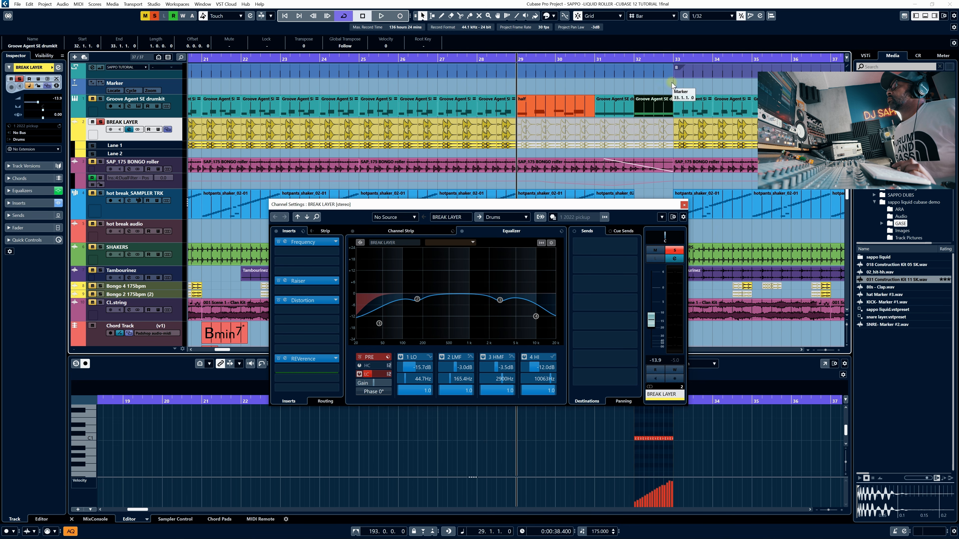
{"action": "left_click", "coordinate": [672, 60]}
{"action": "key", "text": "space"}
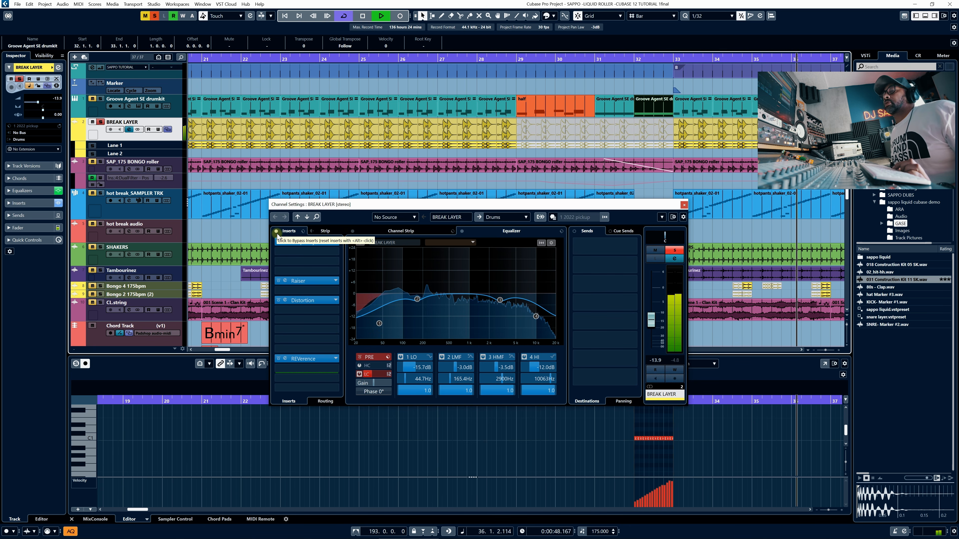
{"action": "key", "text": "space"}
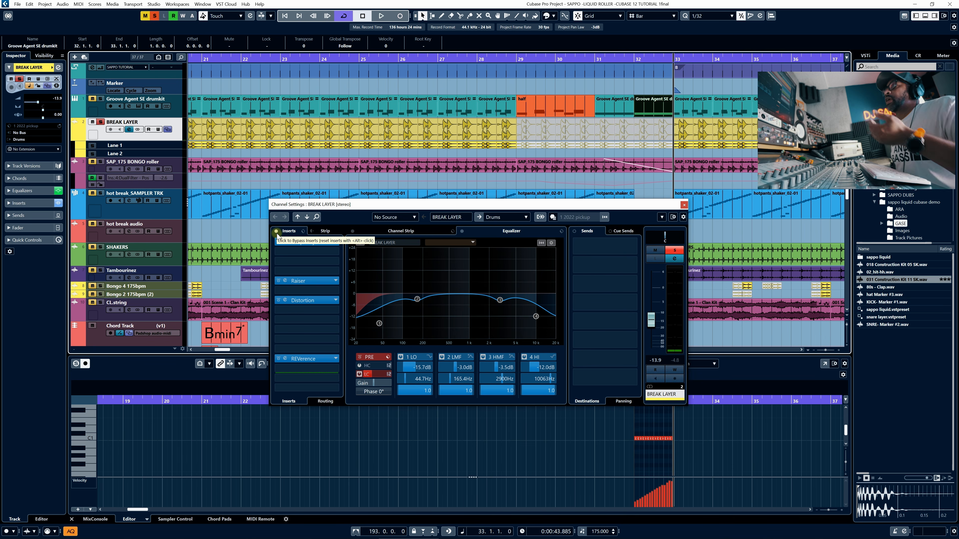
{"action": "left_click", "coordinate": [276, 232]}
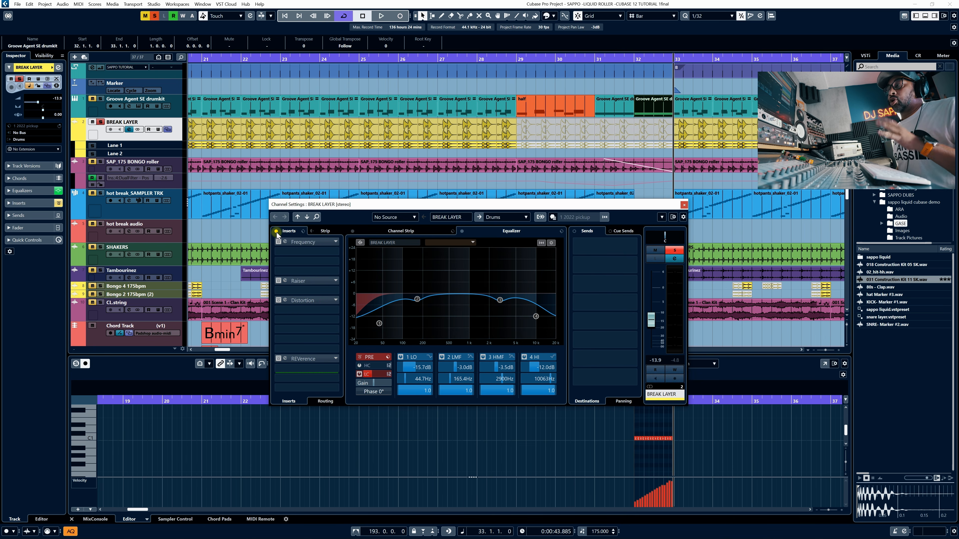
{"action": "key", "text": "space"}
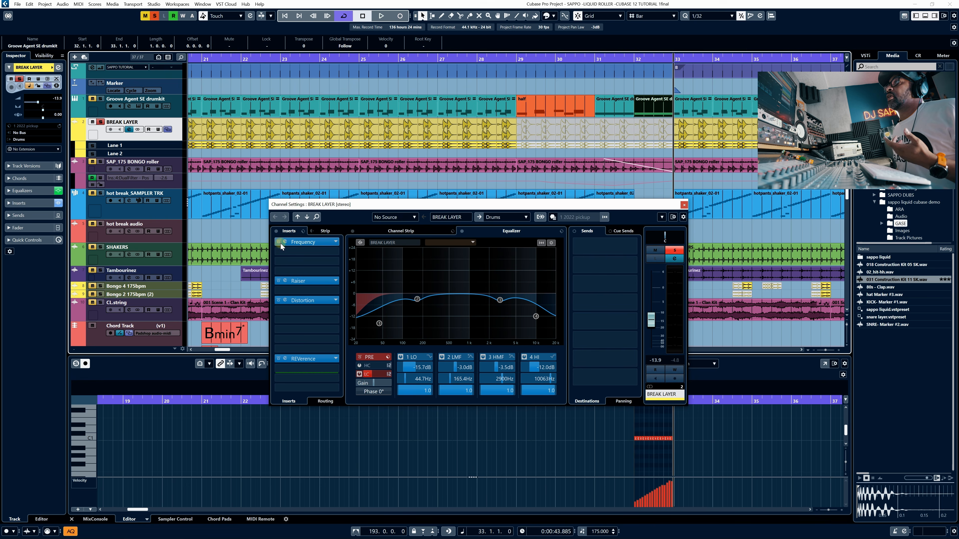
View the Frequency and Raiser inserts of the BREAK LAYER, and play the break with the Raiser editor open.
{"action": "left_click", "coordinate": [284, 242]}
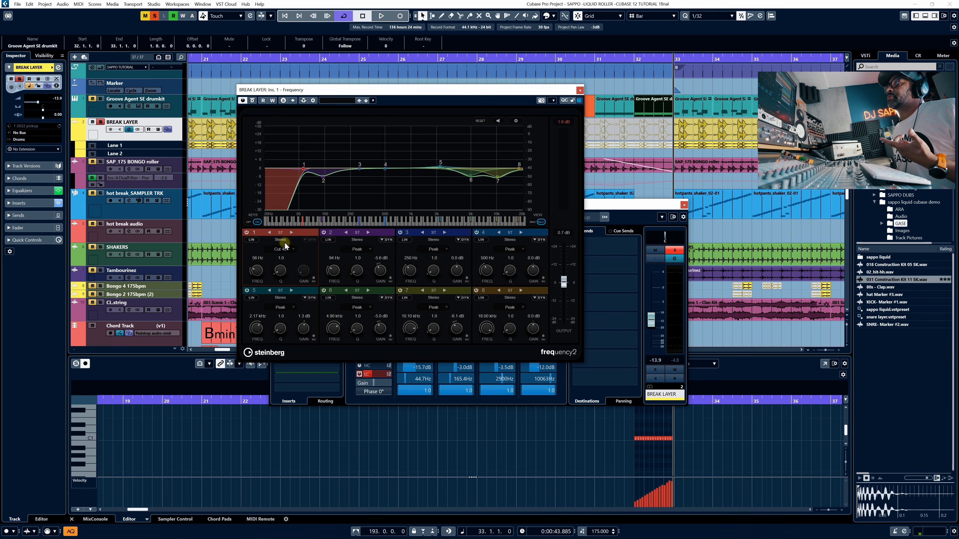
{"action": "left_click", "coordinate": [580, 91]}
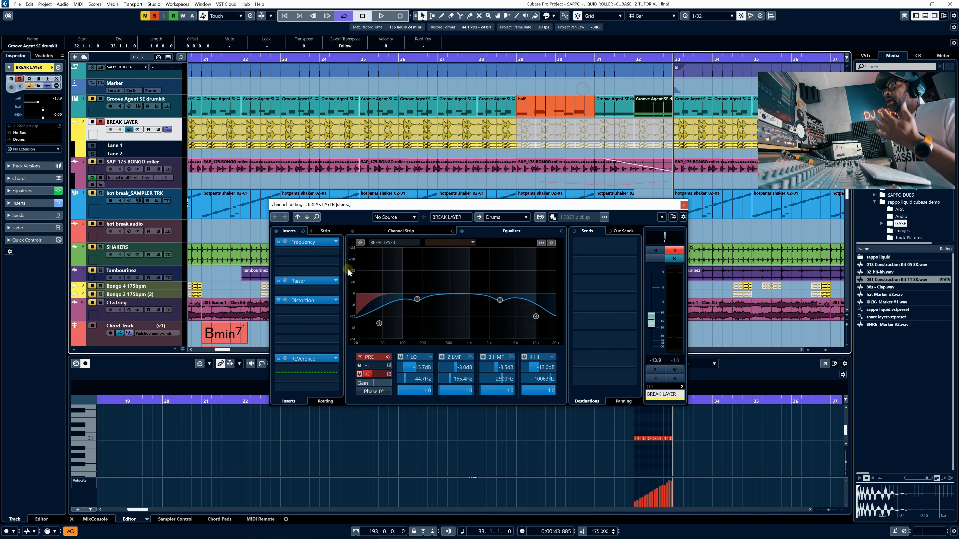
{"action": "left_click", "coordinate": [285, 281]}
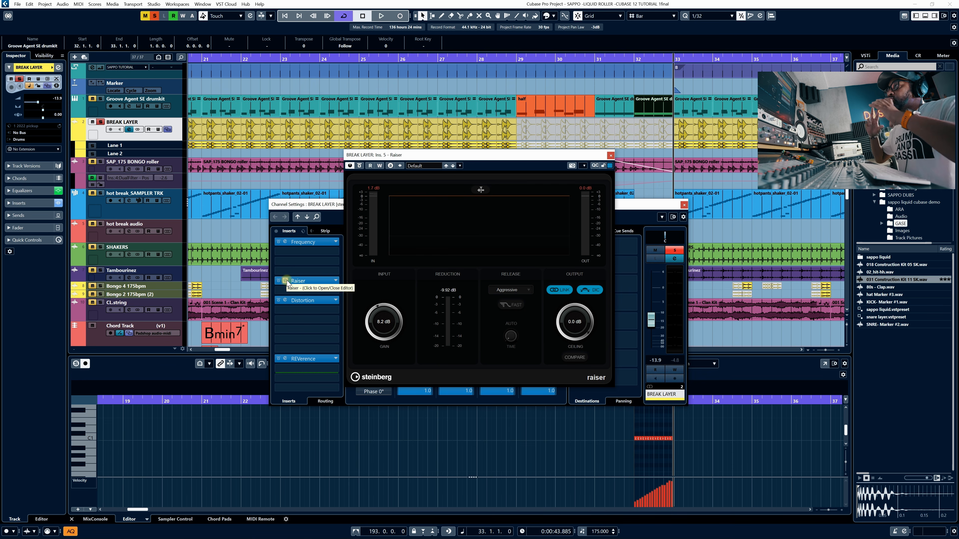
{"action": "key", "text": "space"}
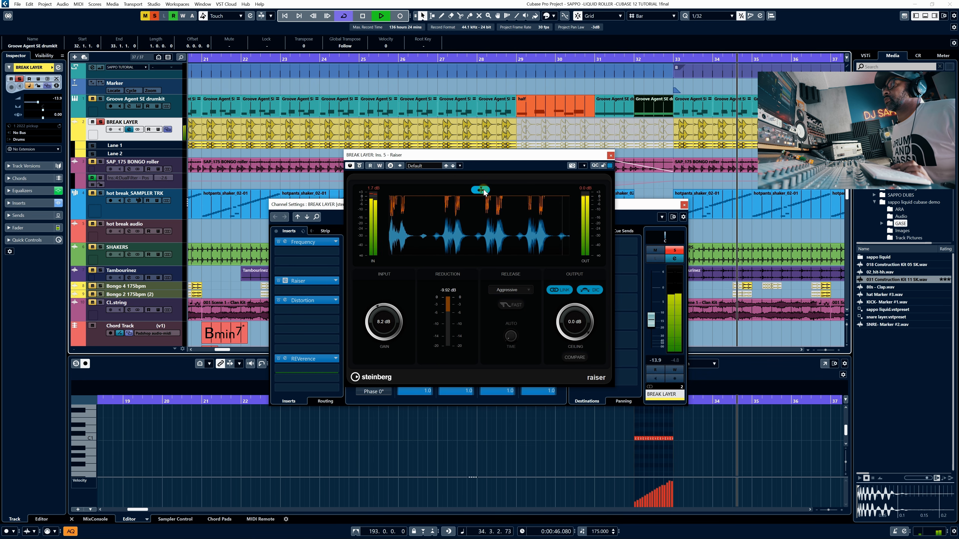
{"action": "key", "text": "space"}
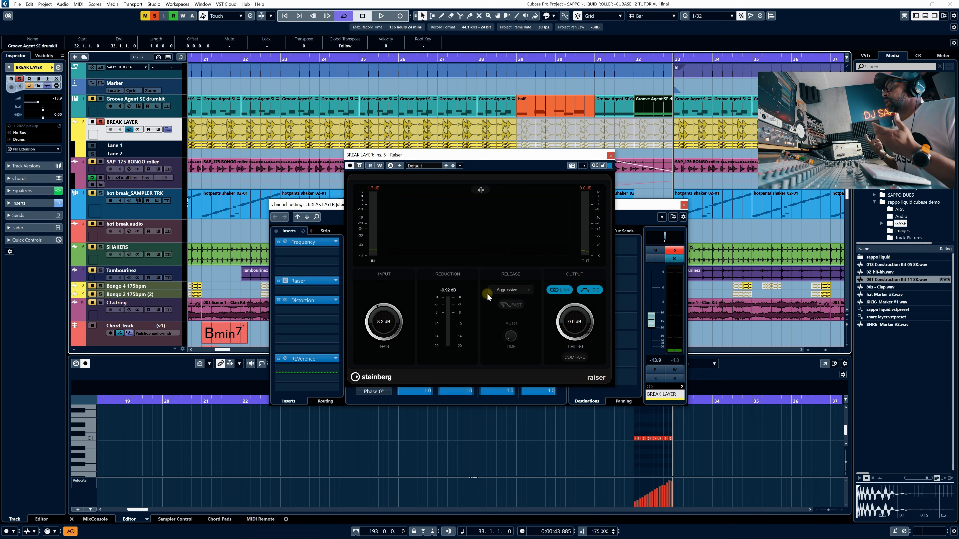
View the BREAK LAYER's Distortion and REVerence inserts, and toggle the REVerence bypass during playback to compare the sound.
{"action": "left_click", "coordinate": [285, 300]}
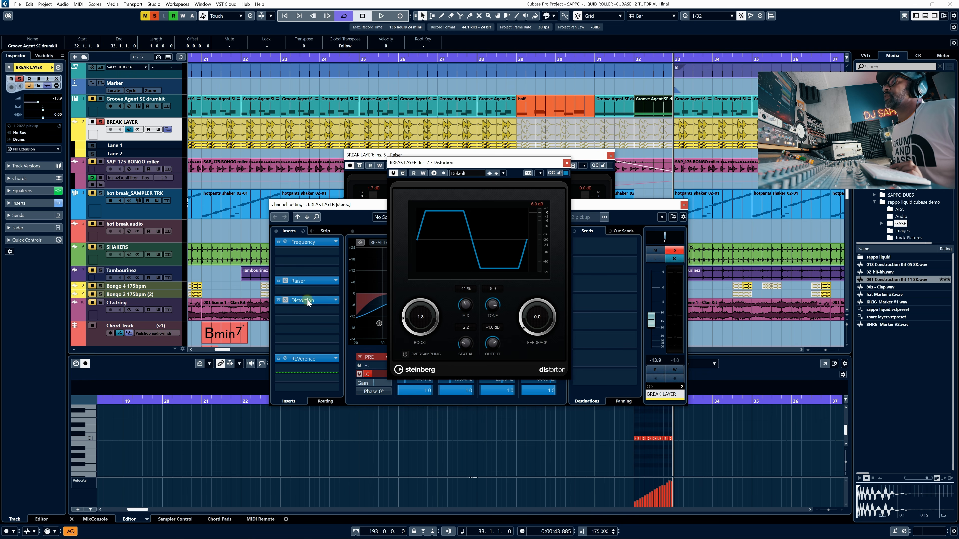
{"action": "left_click", "coordinate": [283, 358]}
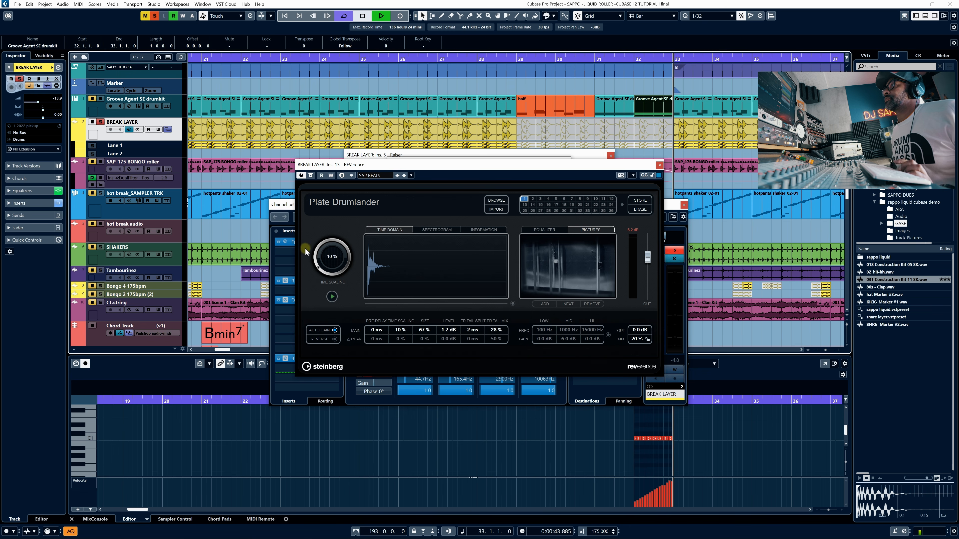
{"action": "key", "text": "space"}
{"action": "left_click", "coordinate": [311, 176]}
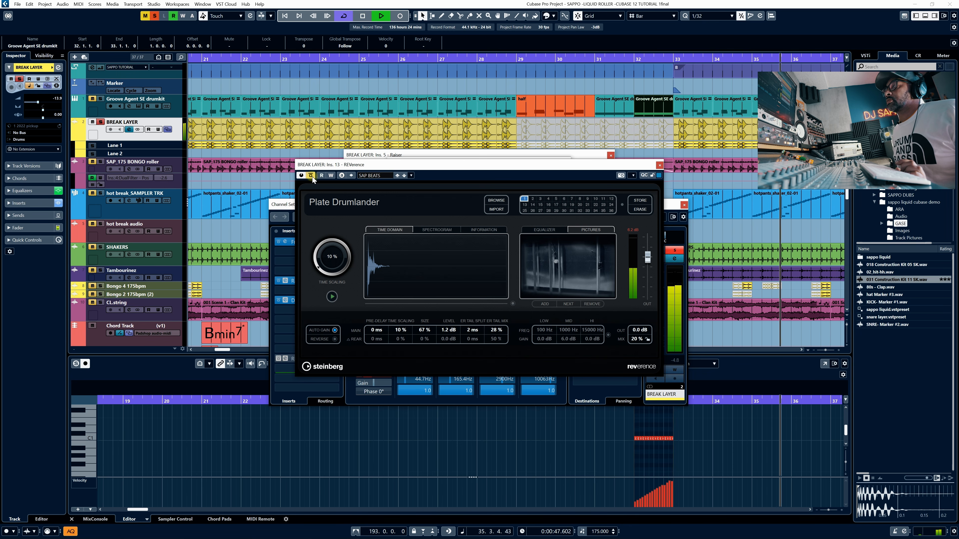
{"action": "left_click", "coordinate": [311, 175]}
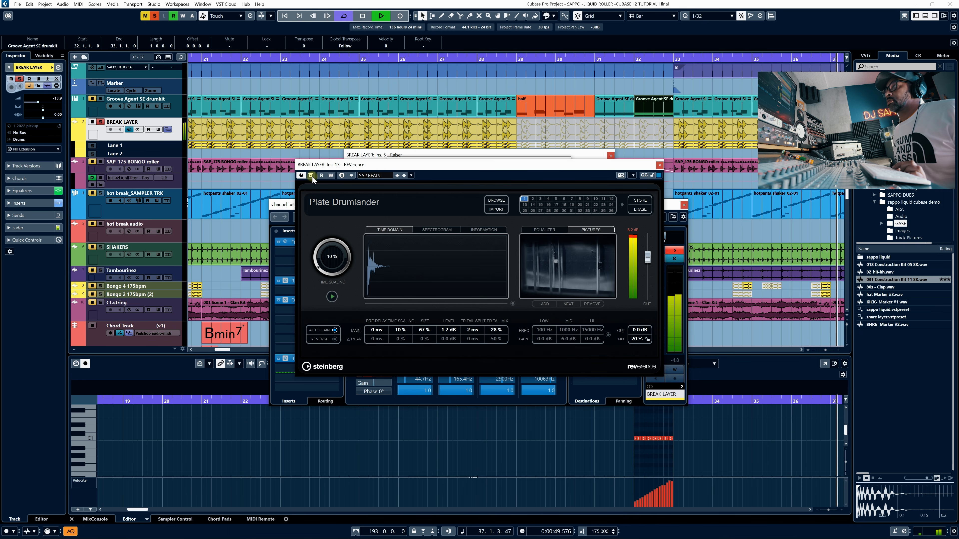
{"action": "key", "text": "space"}
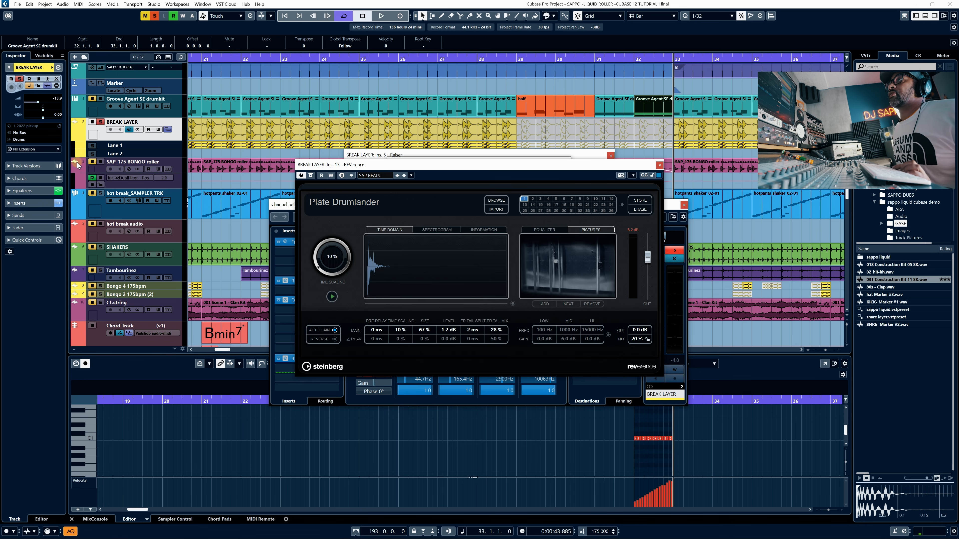
Select the SAP_175 BONGO roller track, compare its playback with inserts bypassed and active, and view its Frequency insert.
{"action": "left_click", "coordinate": [180, 165]}
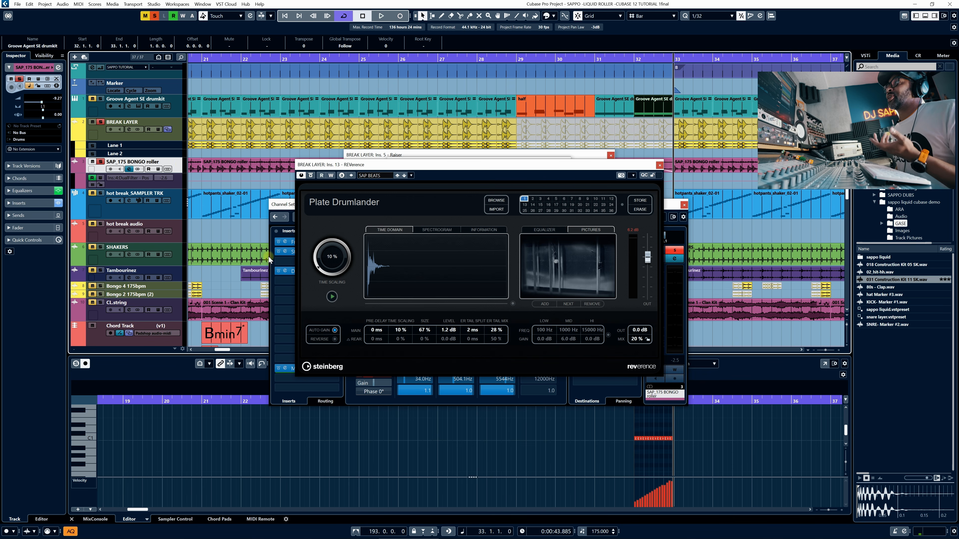
{"action": "left_click", "coordinate": [290, 217]}
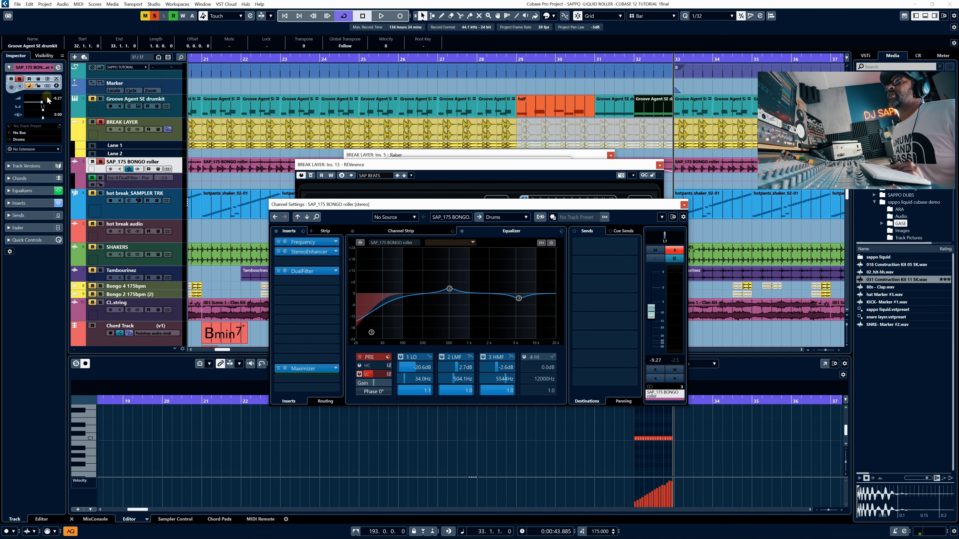
{"action": "key", "text": "space"}
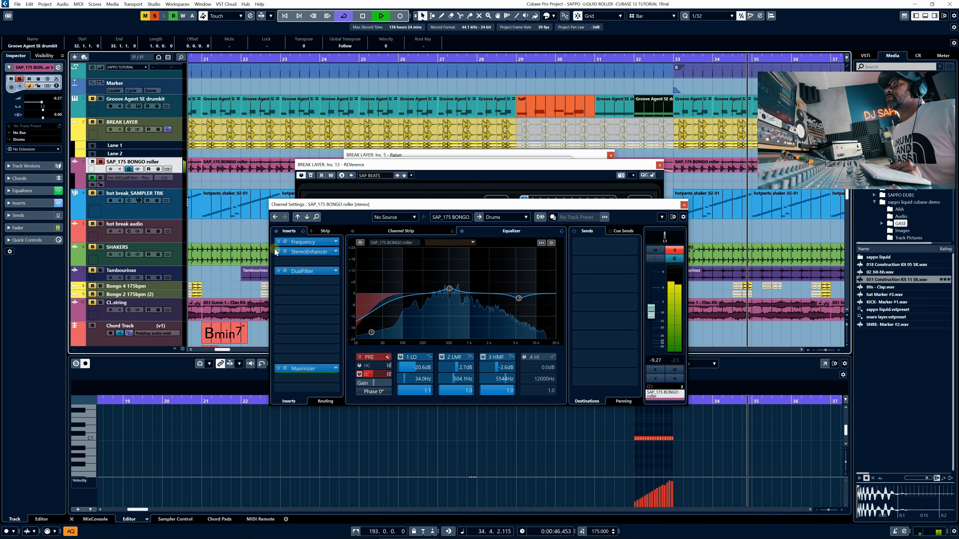
{"action": "left_click", "coordinate": [278, 231]}
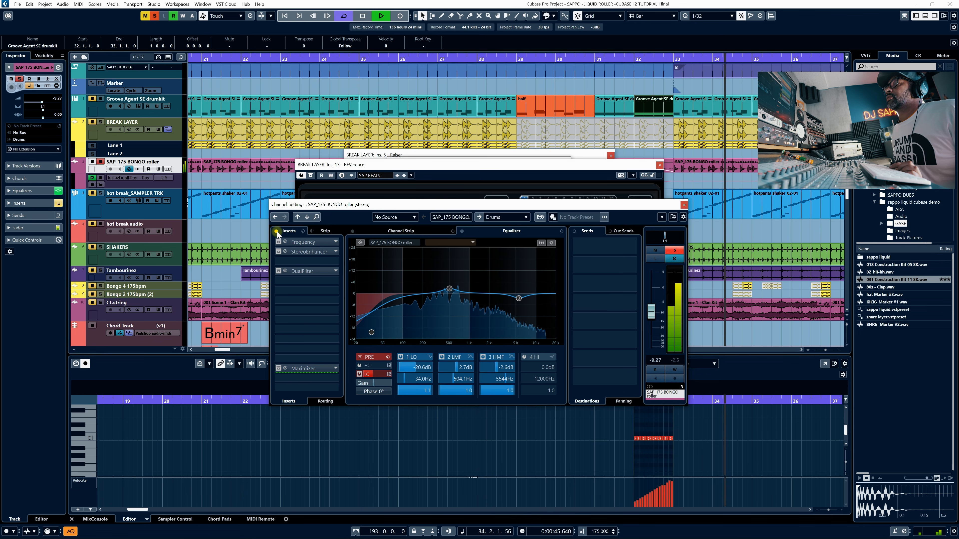
{"action": "left_click", "coordinate": [277, 230]}
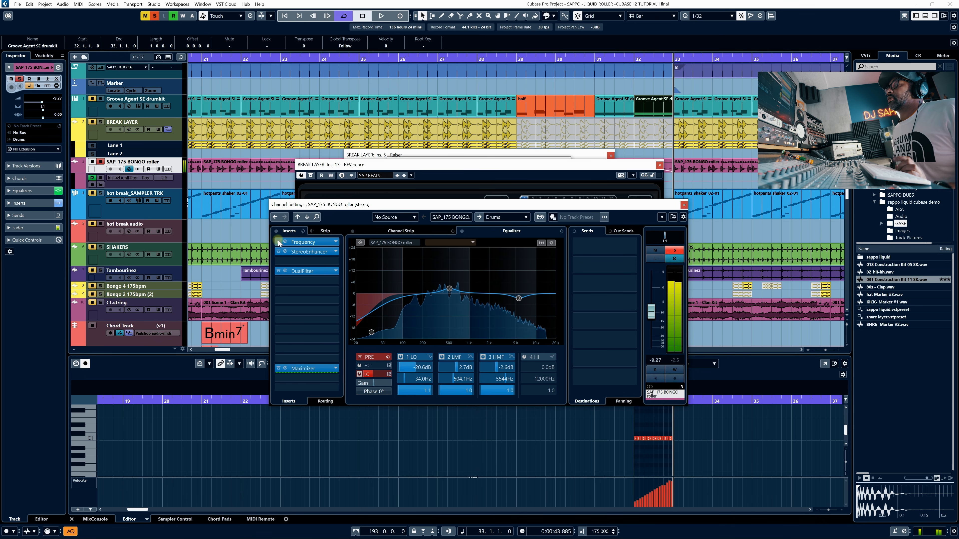
{"action": "left_click", "coordinate": [285, 242]}
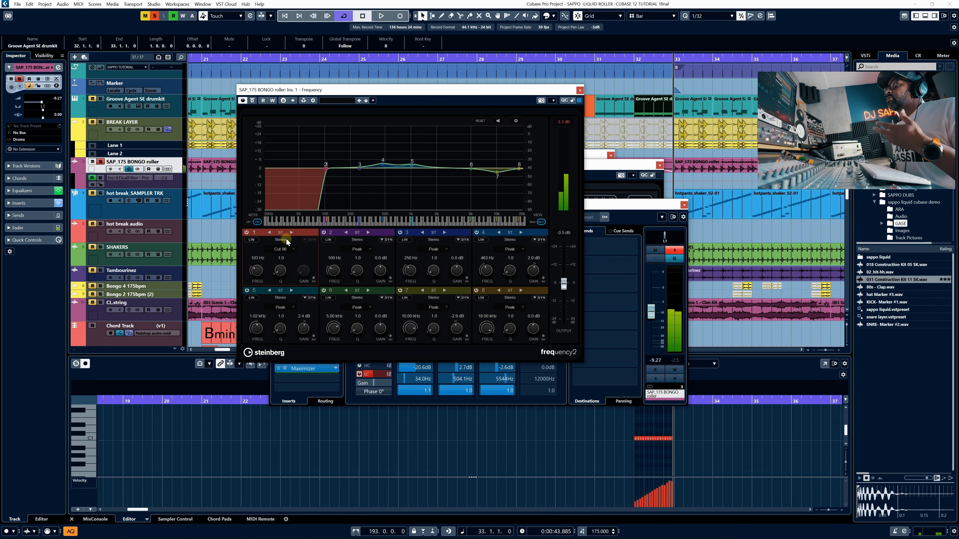
{"action": "left_click", "coordinate": [580, 90]}
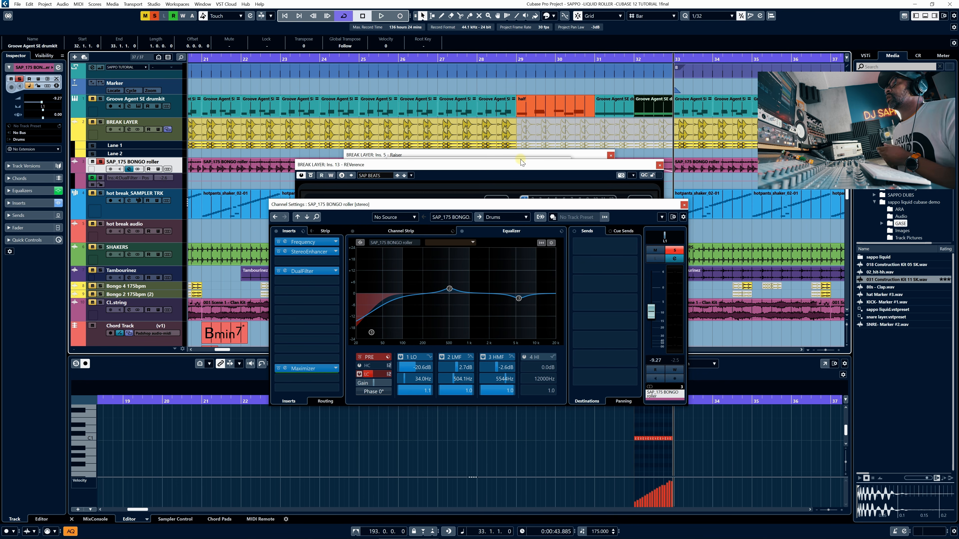
Open the StereoEnhancer insert of the SAP_175 BONGO roller and compare playback from bar 33 with the effect active and bypassed.
{"action": "left_click", "coordinate": [294, 252]}
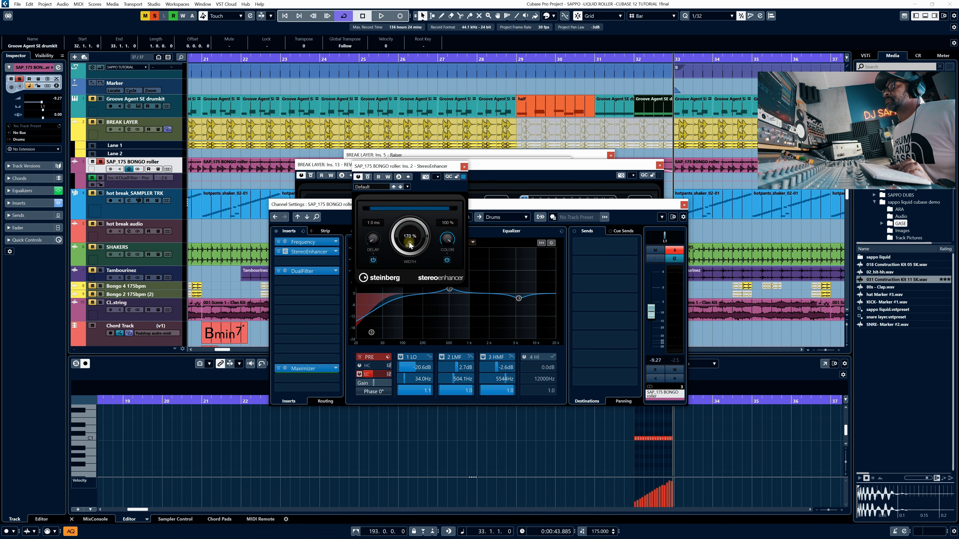
{"action": "key", "text": "space"}
{"action": "key", "text": "space"}
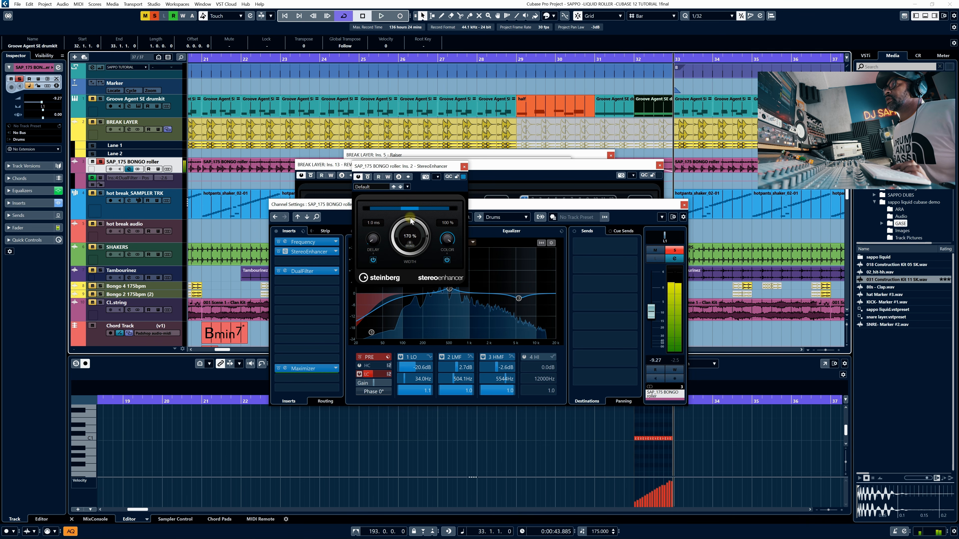
{"action": "key", "text": "space"}
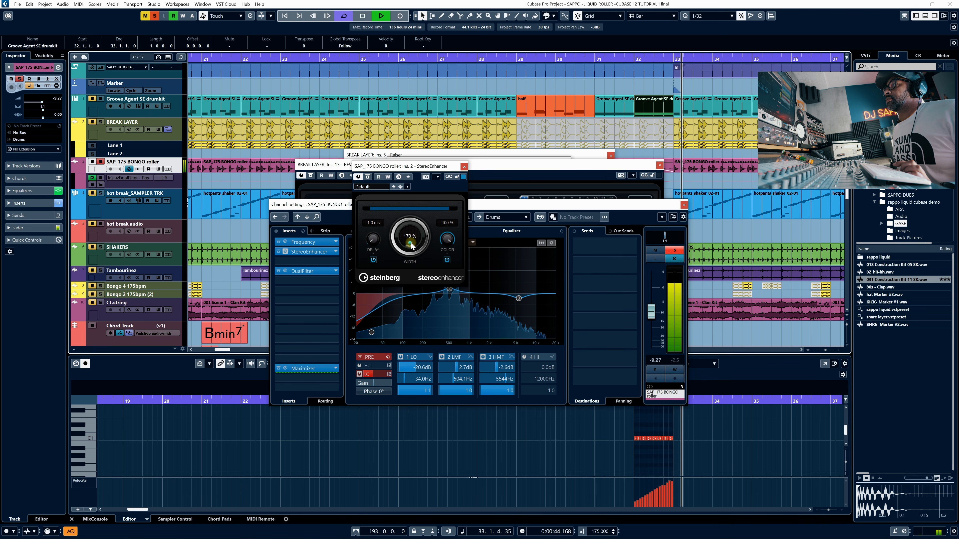
{"action": "key", "text": "space"}
{"action": "left_click", "coordinate": [367, 176]}
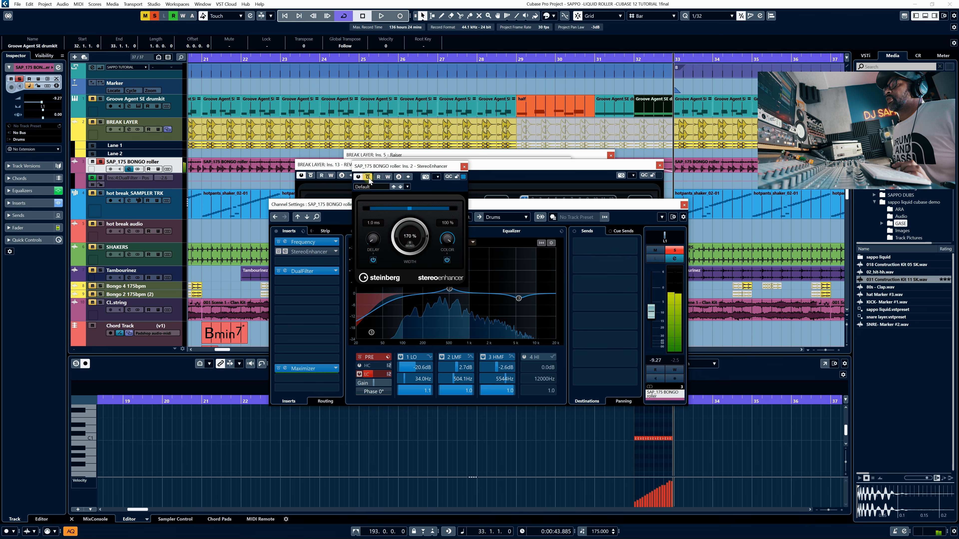
{"action": "key", "text": "space"}
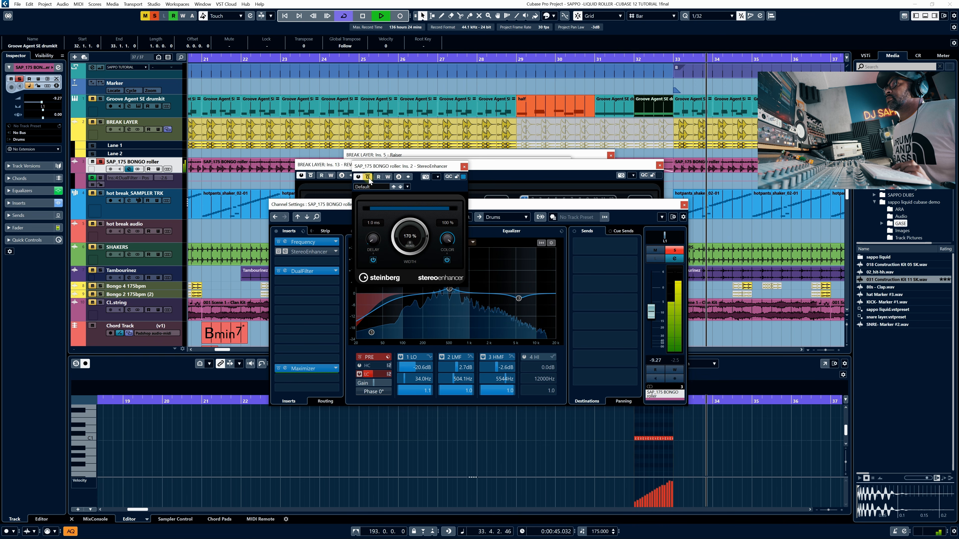
{"action": "left_click", "coordinate": [368, 177]}
{"action": "key", "text": "space"}
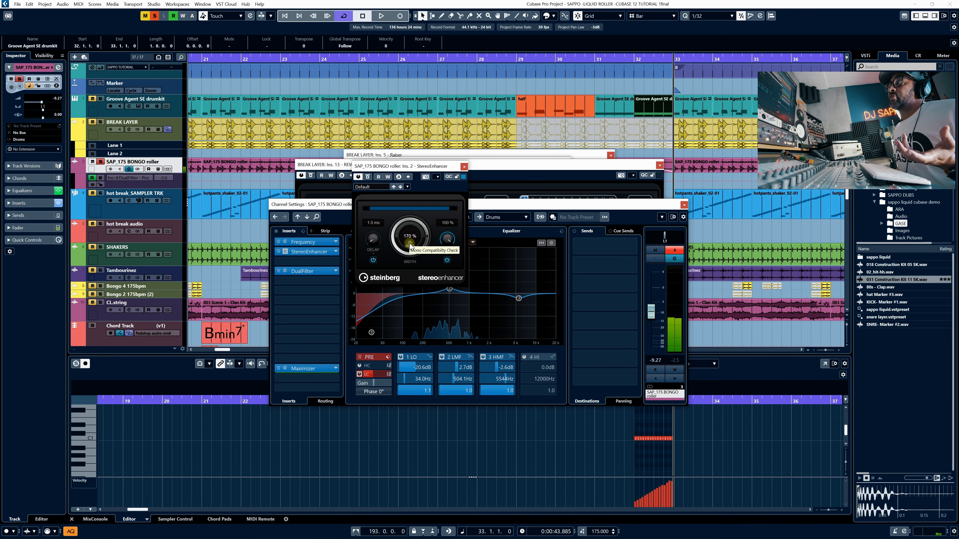
Toggle the StereoEnhancer's Mono Compatibility Check and play the bongo roller from bar 33.
{"action": "left_click", "coordinate": [410, 244]}
{"action": "key", "text": "space"}
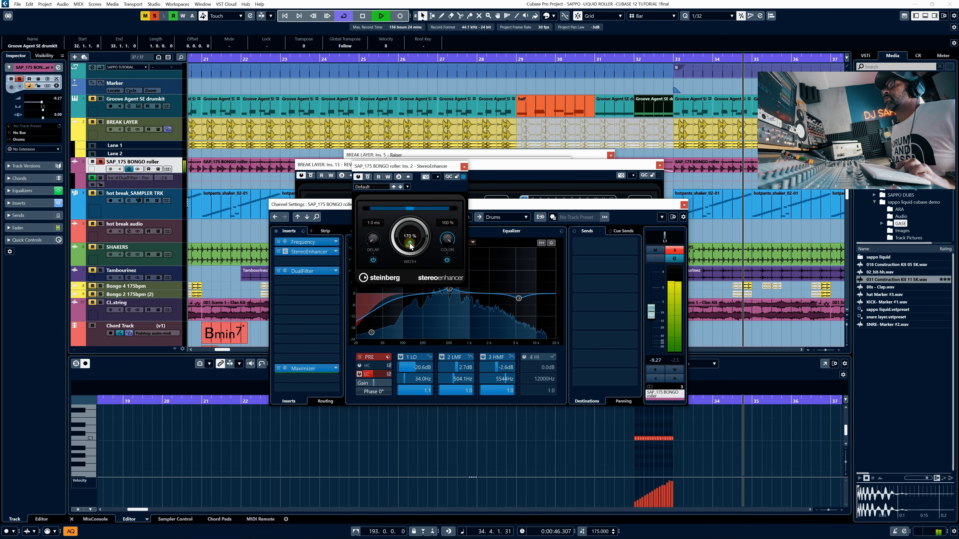
{"action": "key", "text": "space"}
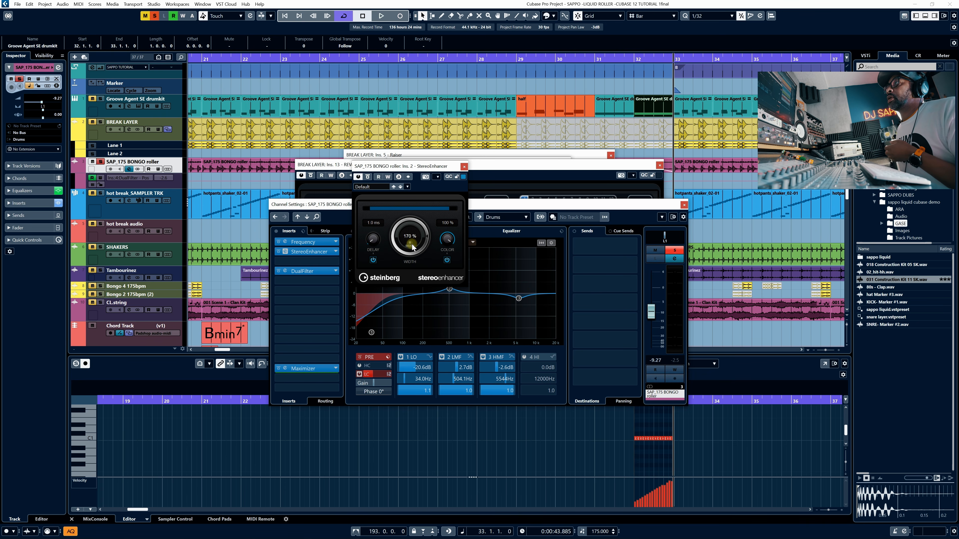
View the bongo roller's DualFilter and Maximizer inserts, closing the leftover StereoEnhancer, Raiser and REVerence editors.
{"action": "left_click", "coordinate": [285, 271]}
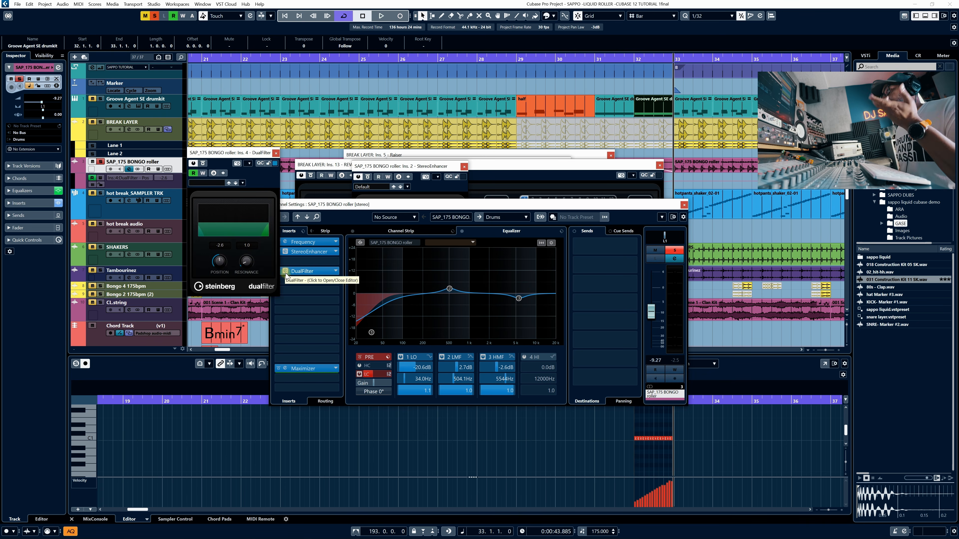
{"action": "left_click", "coordinate": [285, 271]}
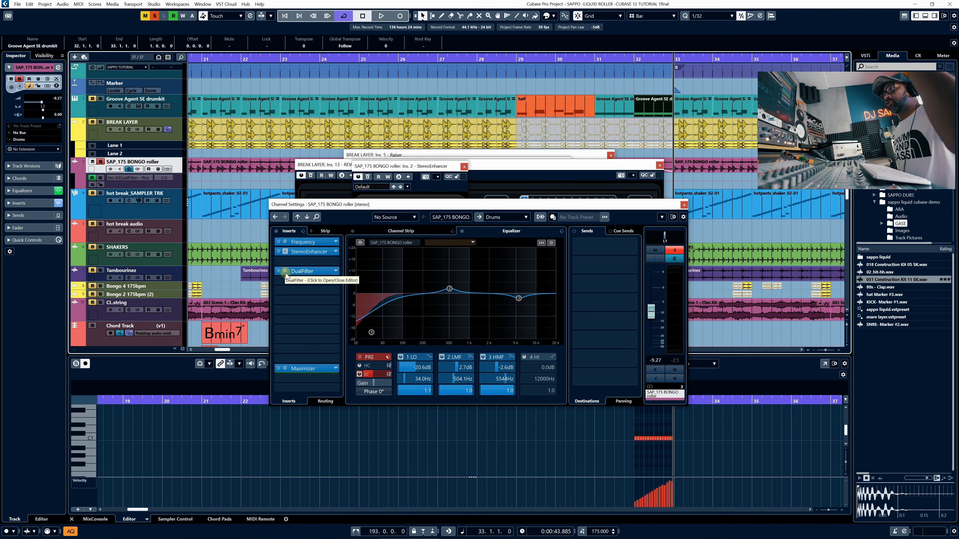
{"action": "left_click", "coordinate": [464, 166]}
{"action": "left_click", "coordinate": [649, 165]}
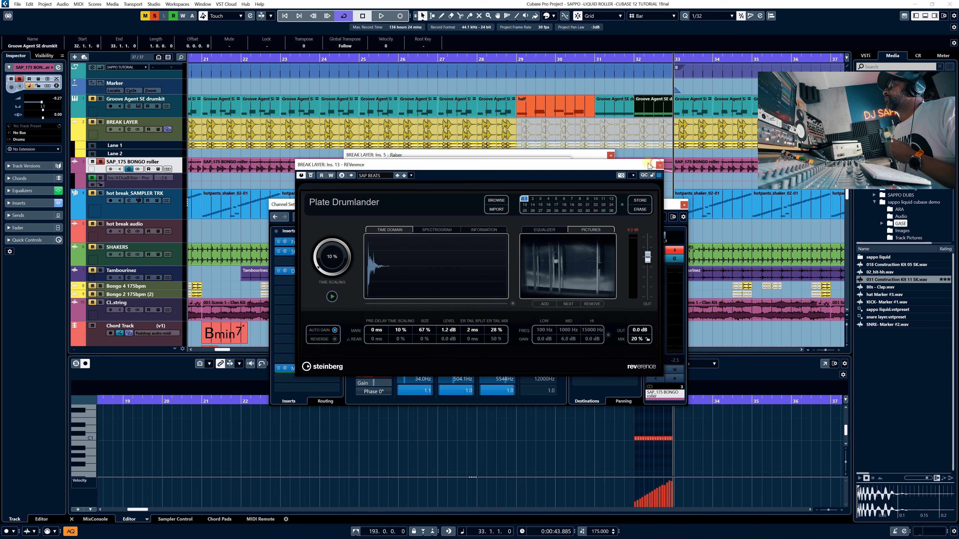
{"action": "left_click", "coordinate": [606, 156]}
{"action": "left_click", "coordinate": [660, 165]}
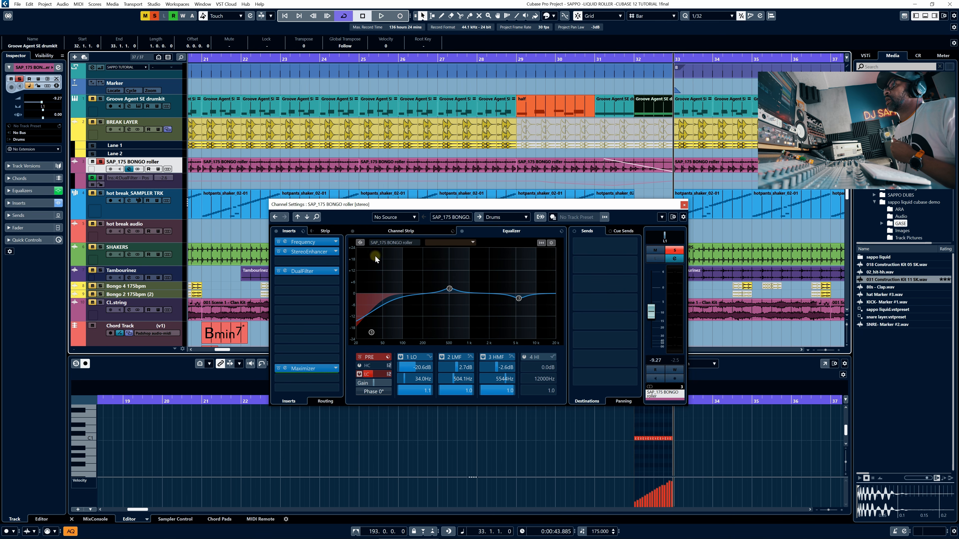
{"action": "left_click", "coordinate": [285, 369]}
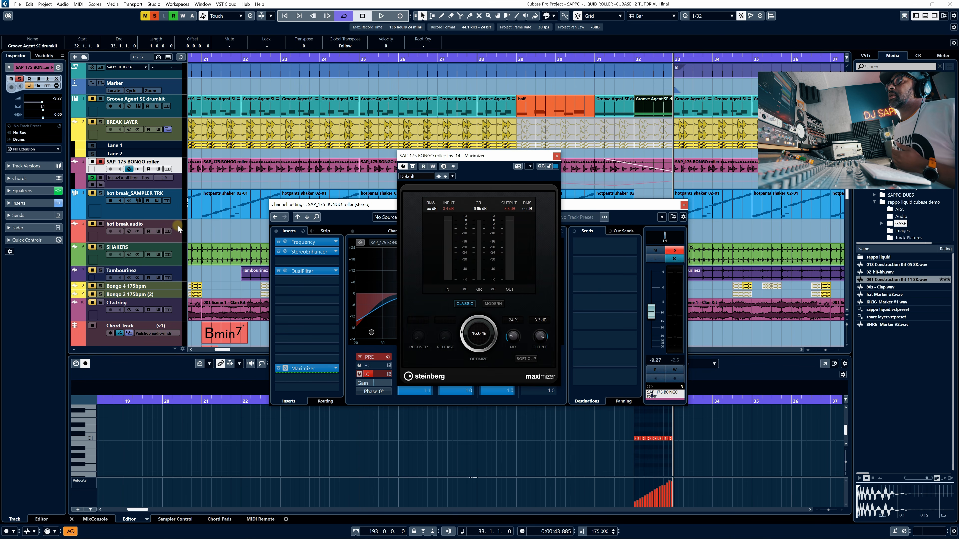
Select and solo the hot break_SAMPLER TRK, close the open plug-in and channel windows, and play it from bar 33.
{"action": "left_click", "coordinate": [176, 214]}
{"action": "left_click", "coordinate": [109, 201]}
{"action": "left_click", "coordinate": [92, 192]}
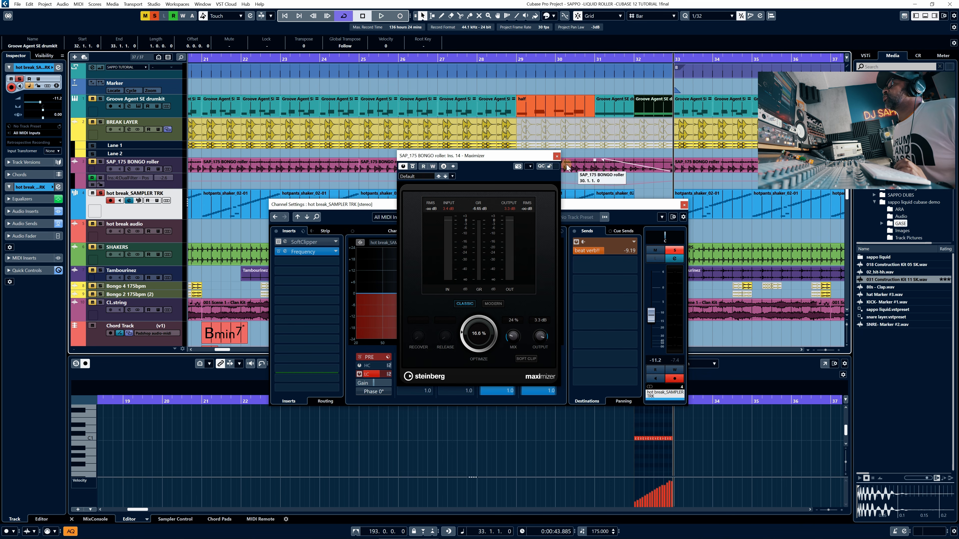
{"action": "left_click", "coordinate": [556, 156]}
{"action": "left_click", "coordinate": [684, 204]}
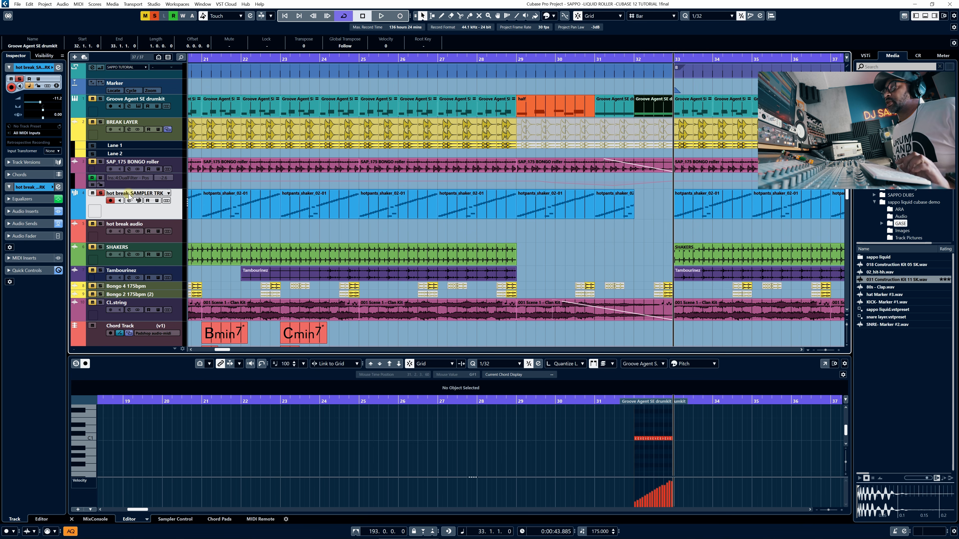
{"action": "key", "text": "space"}
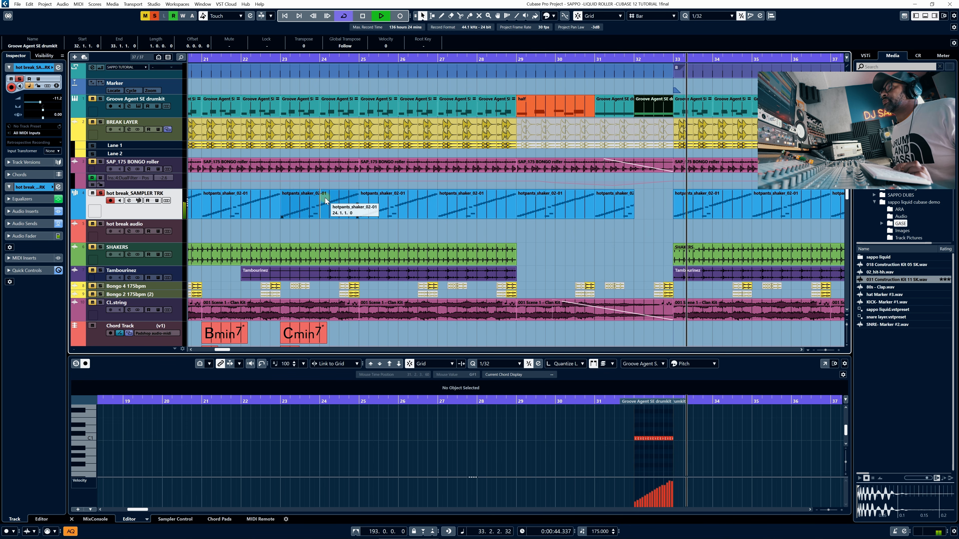
{"action": "key", "text": "space"}
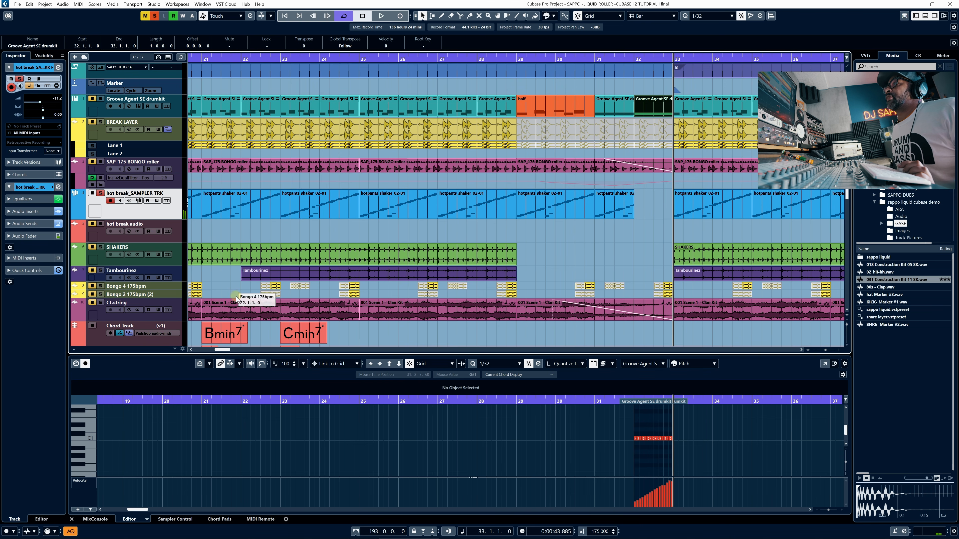
Load the hotpants_shaker_02 event at bar 9 of the hot break audio track into Sampler Control and switch to Slice mode.
{"action": "left_click_drag", "start_coordinate": [223, 349], "coordinate": [194, 350]}
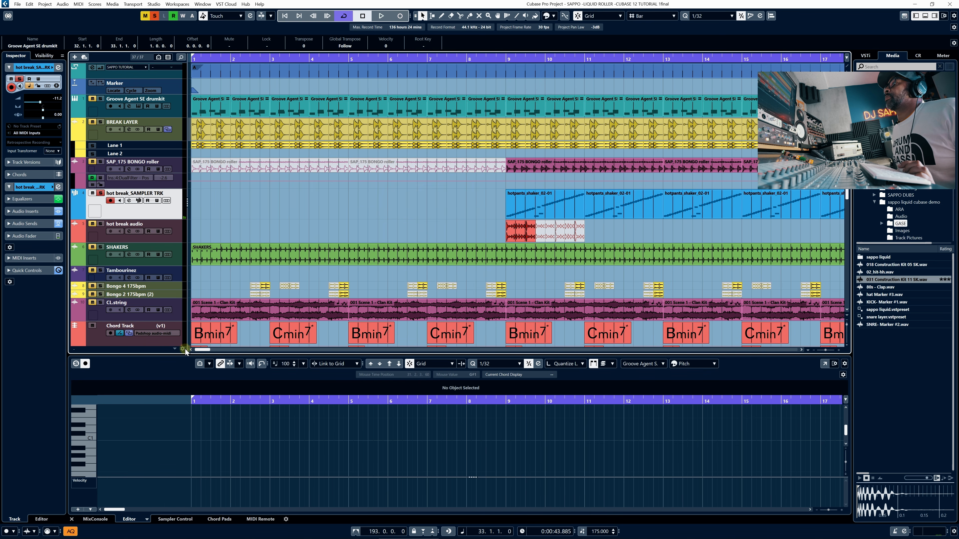
{"action": "left_click", "coordinate": [179, 232]}
{"action": "left_click_drag", "start_coordinate": [512, 233], "coordinate": [481, 411]}
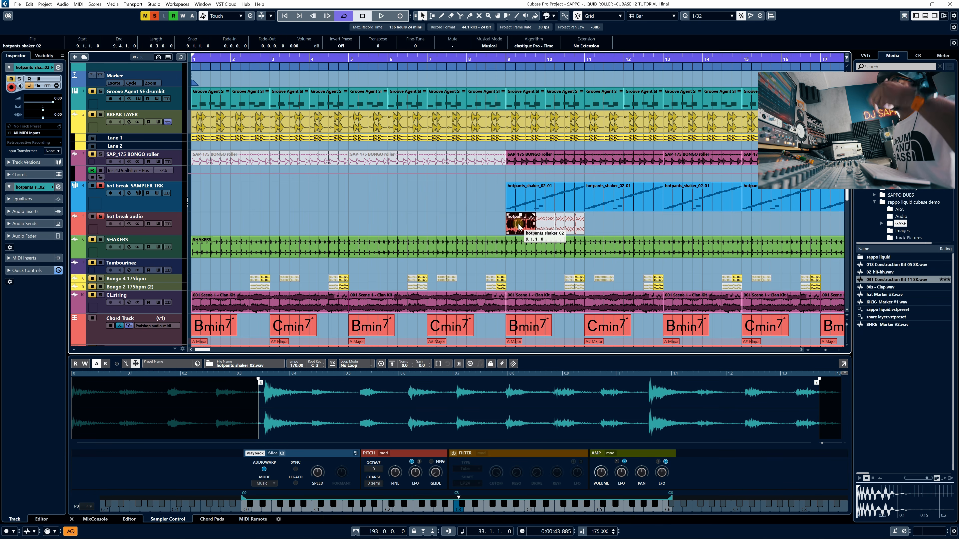
{"action": "left_click", "coordinate": [273, 453]}
{"action": "left_click", "coordinate": [282, 453]}
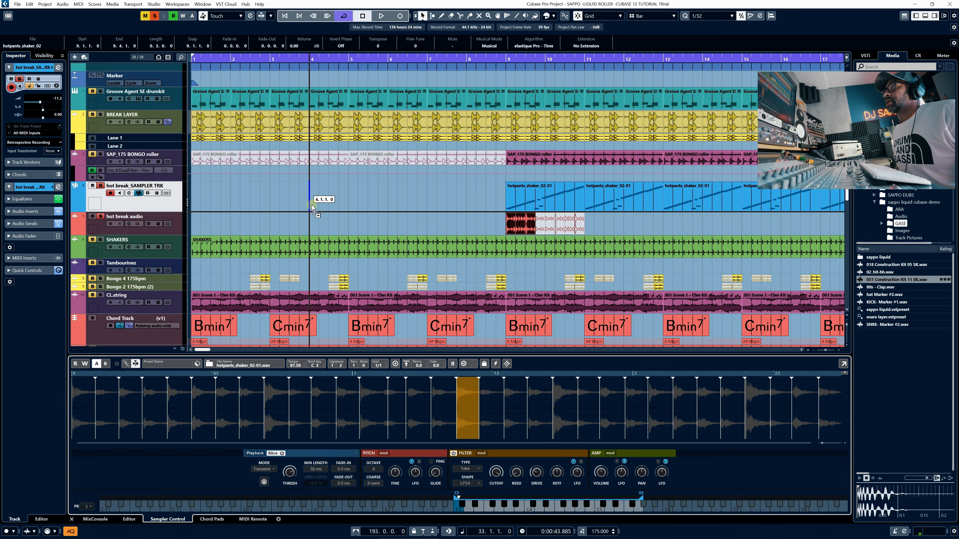
Place the slices as a MIDI part at bar 4 of the hot break_SAMPLER TRK, compare it with the bar 9 part, and delete it.
{"action": "left_click_drag", "start_coordinate": [312, 204], "coordinate": [312, 204]}
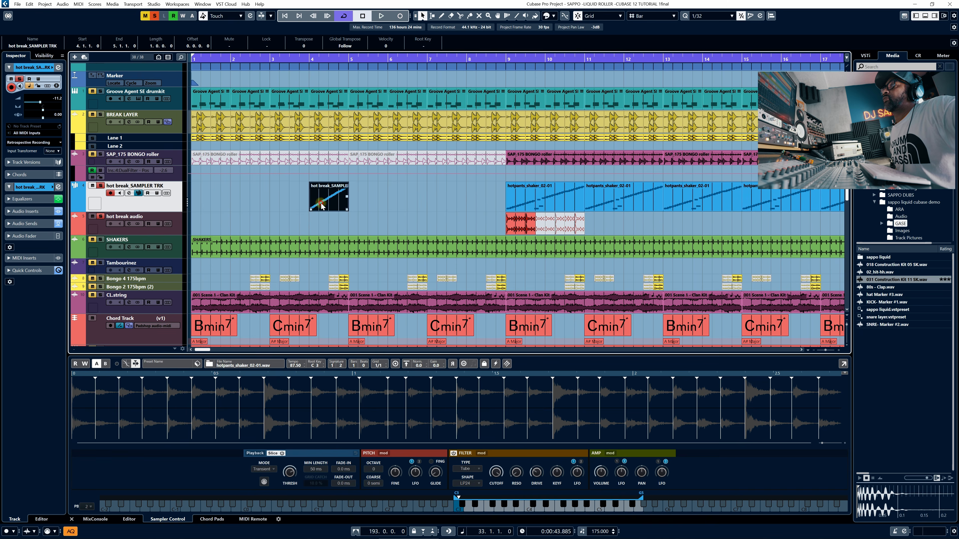
{"action": "double_click", "coordinate": [321, 207]}
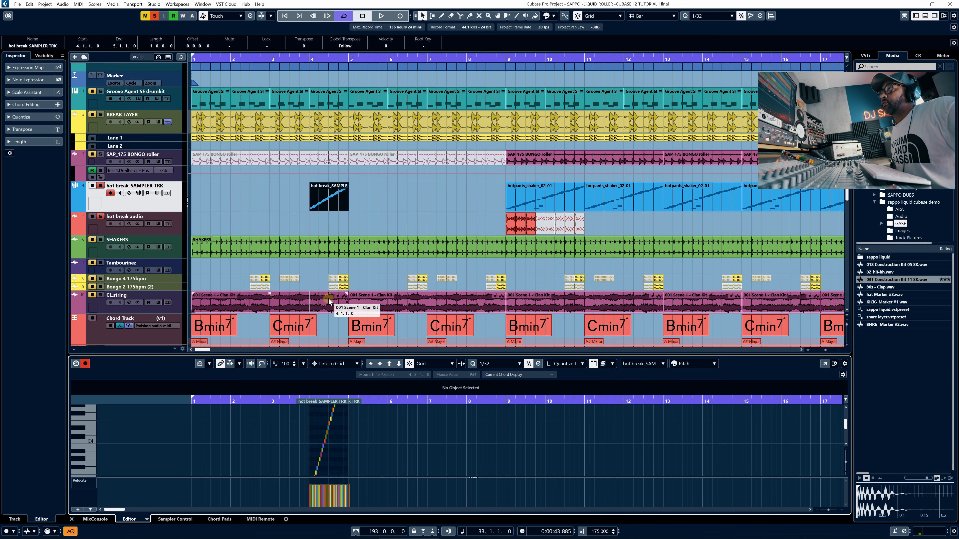
{"action": "left_click", "coordinate": [550, 198]}
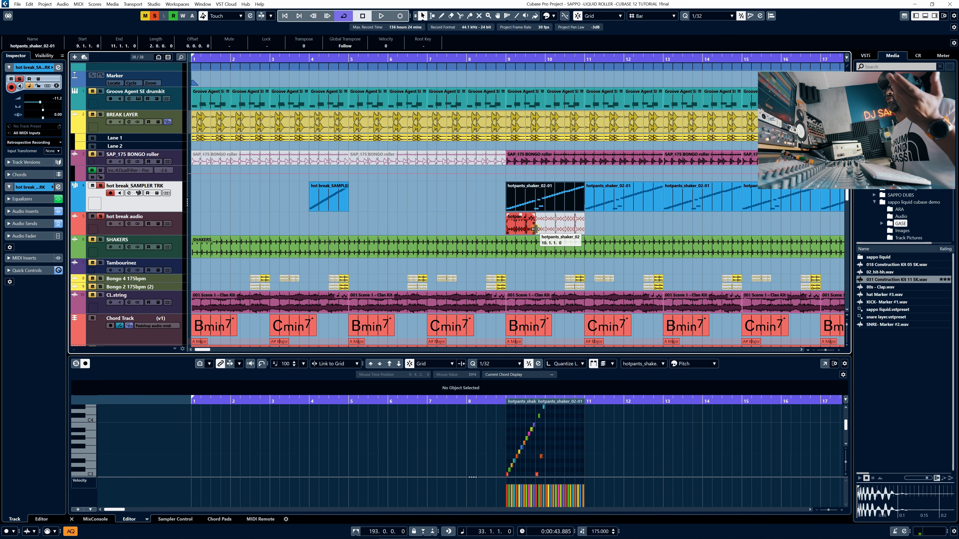
{"action": "left_click", "coordinate": [321, 199]}
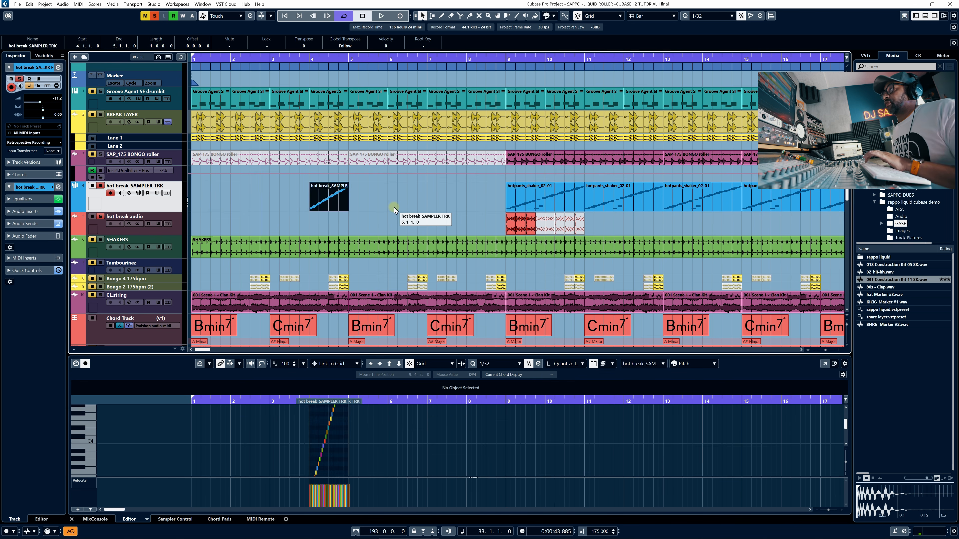
{"action": "left_click_drag", "start_coordinate": [393, 210], "coordinate": [511, 200]}
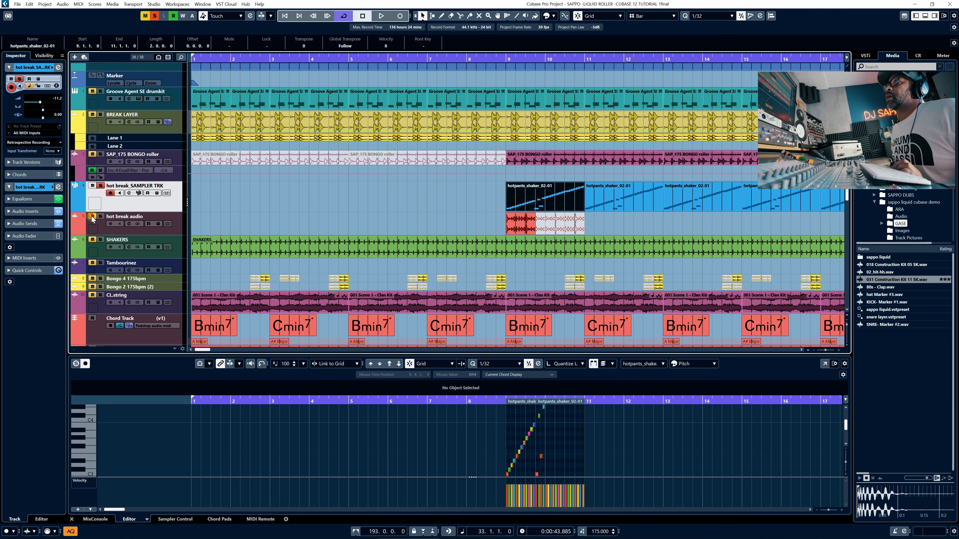
Play the soloed hot break_SAMPLER TRK from bar 9.
{"action": "left_click", "coordinate": [505, 58]}
{"action": "key", "text": "space"}
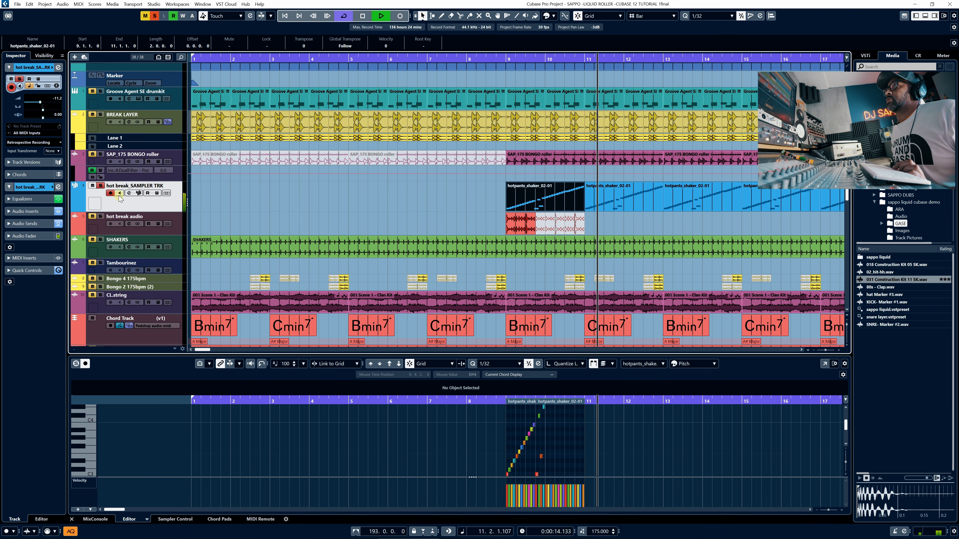
{"action": "key", "text": "space"}
Open the hot break_SAMPLER TRK's channel settings and Frequency insert, and arrange them side by side to examine both low cuts.
{"action": "left_click", "coordinate": [129, 193]}
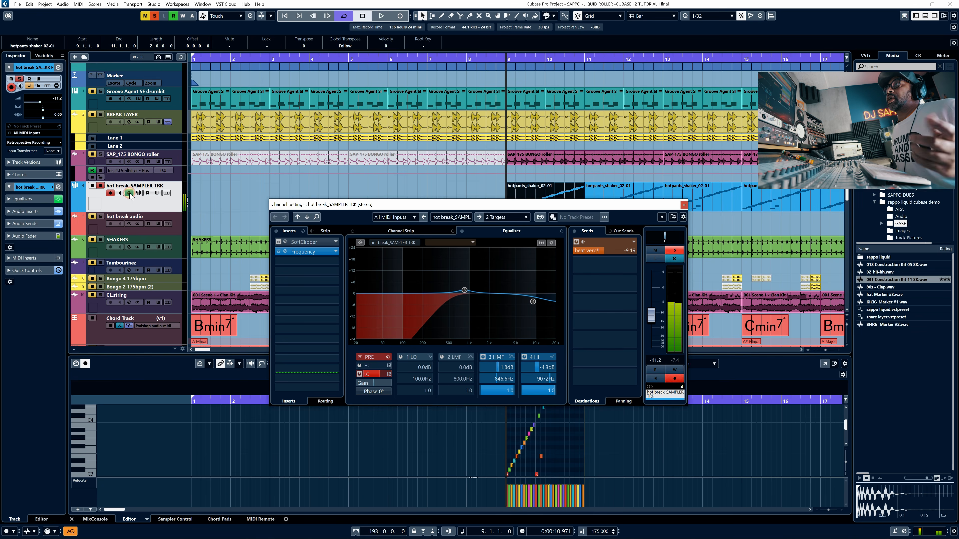
{"action": "left_click", "coordinate": [285, 252]}
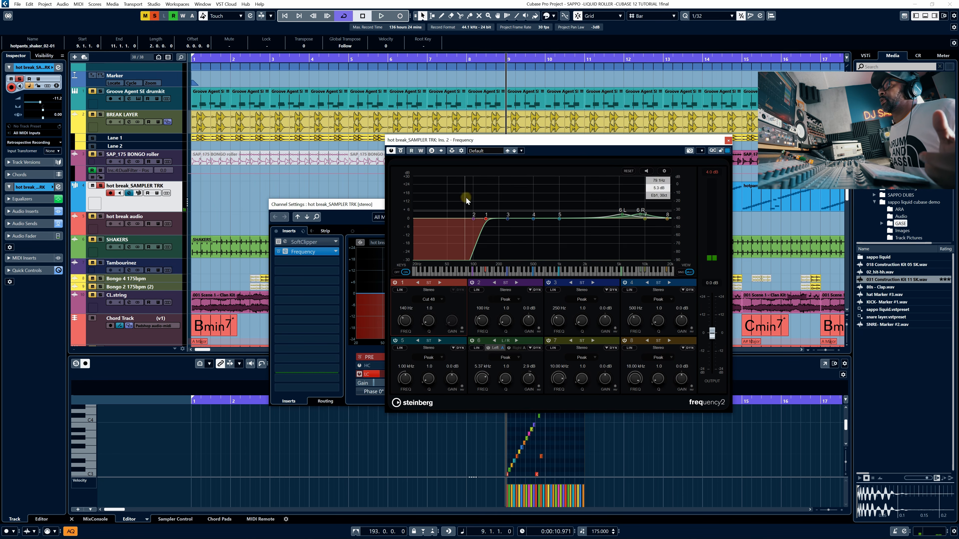
{"action": "left_click_drag", "start_coordinate": [478, 140], "coordinate": [629, 135]}
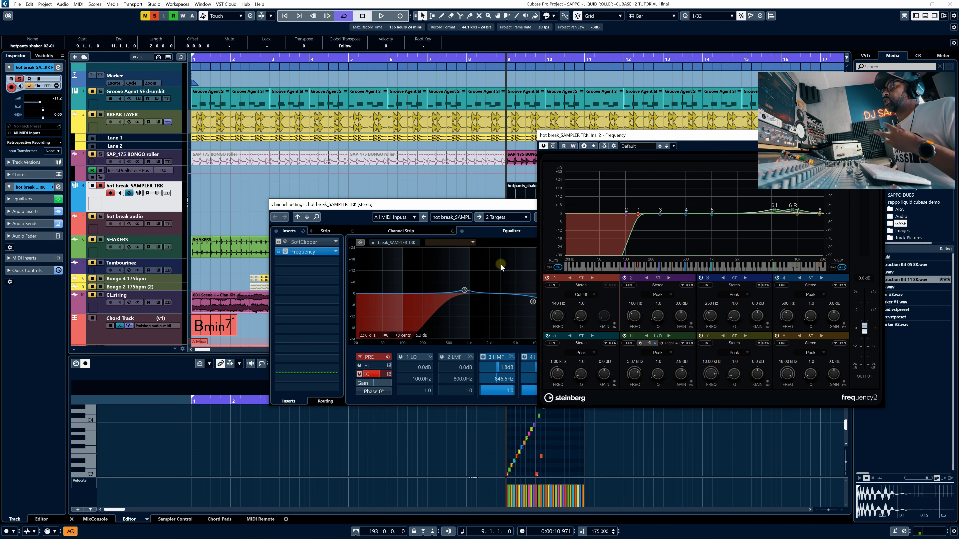
{"action": "left_click_drag", "start_coordinate": [382, 207], "coordinate": [287, 189]}
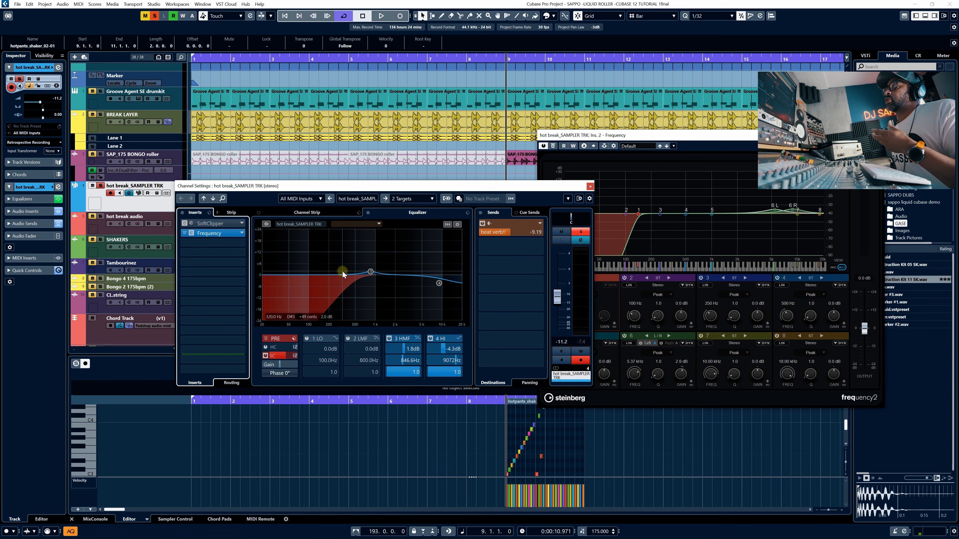
{"action": "left_click_drag", "start_coordinate": [442, 190], "coordinate": [385, 173]}
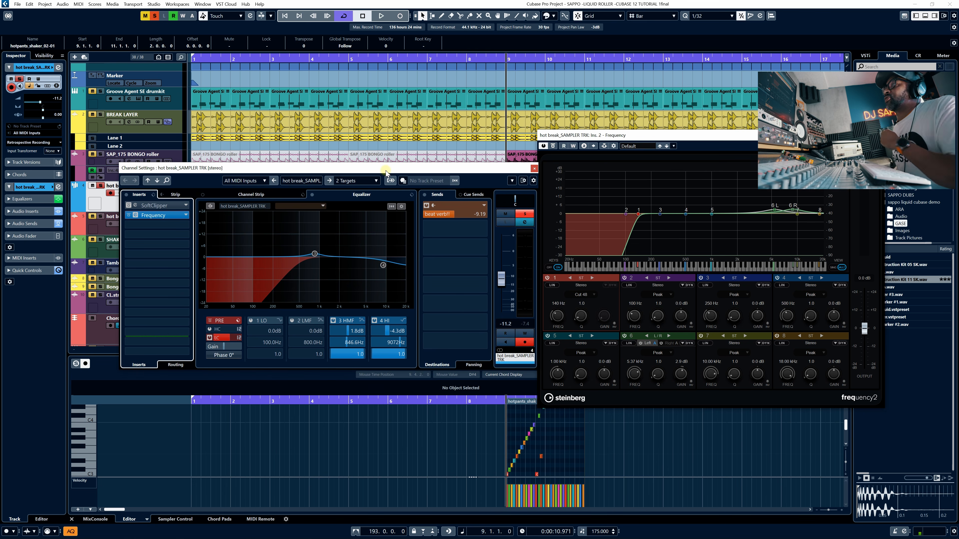
{"action": "mouse_move", "coordinate": [220, 338]}
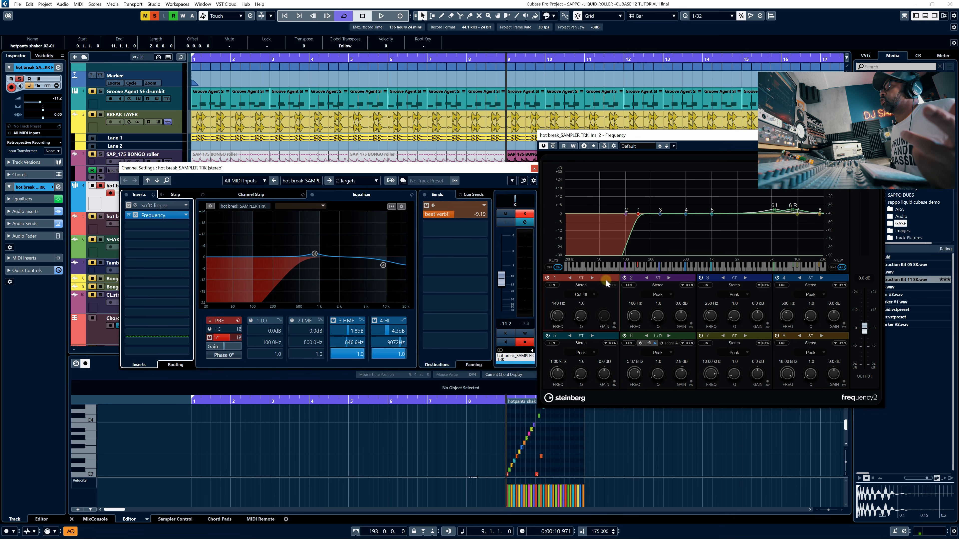
Set band 1 of the hot break_SAMPLER TRK's Frequency insert to Cut 96 and close its editor.
{"action": "left_click", "coordinate": [579, 294]}
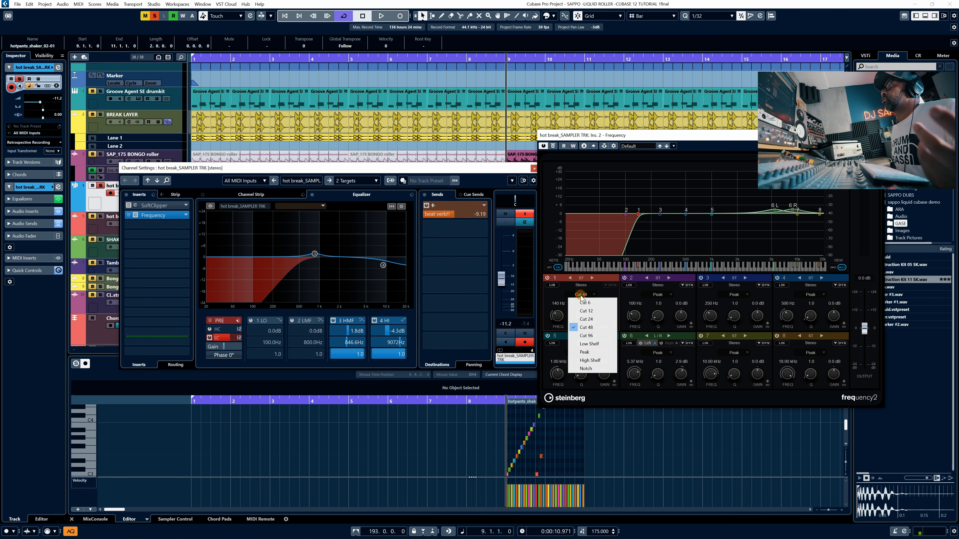
{"action": "left_click", "coordinate": [572, 336]}
{"action": "mouse_move", "coordinate": [556, 319]}
{"action": "left_mouse_down"}
{"action": "mouse_move", "coordinate": [563, 302]}
{"action": "mouse_move", "coordinate": [557, 321]}
{"action": "left_mouse_up"}
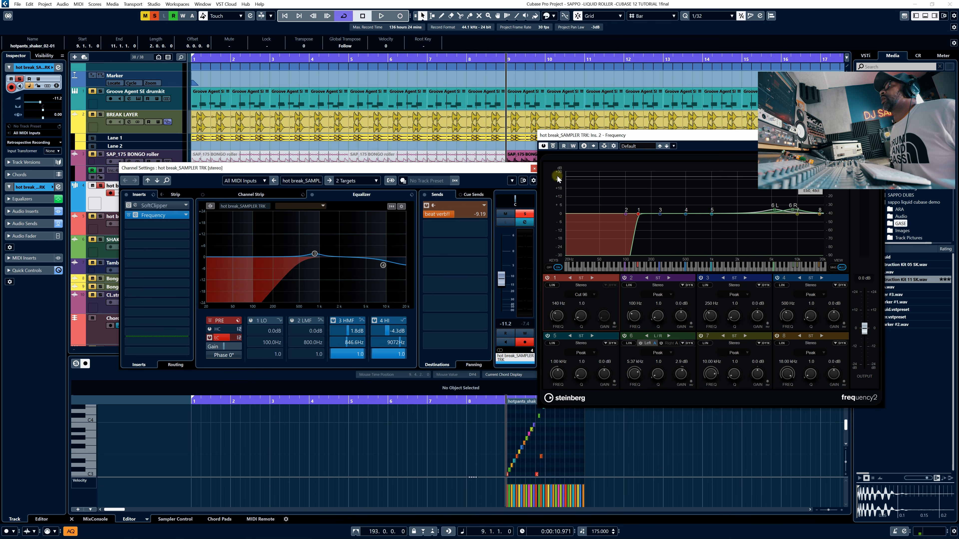
{"action": "left_click", "coordinate": [881, 136]}
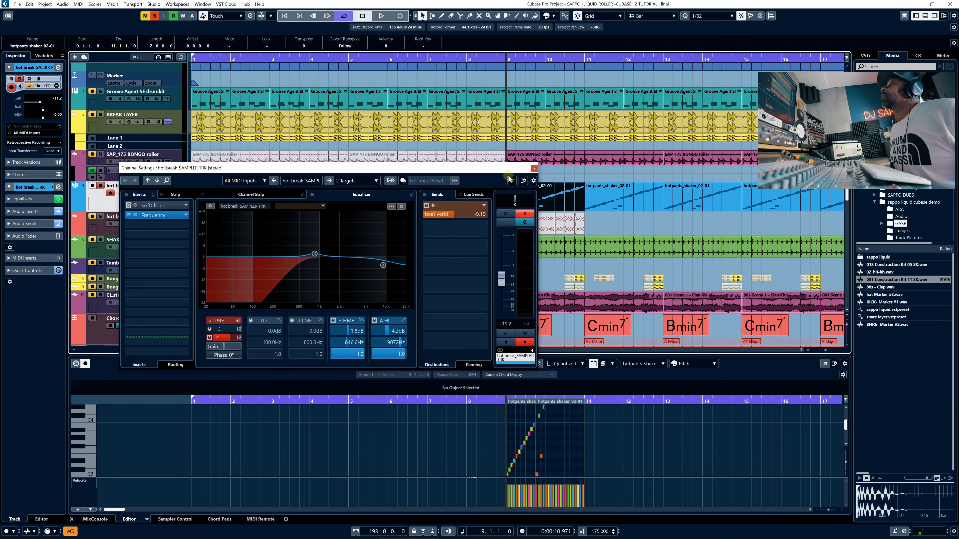
Close the hot break_SAMPLER TRK's channel settings, play the soloed drum layers from bar 9, and stop playback.
{"action": "left_click", "coordinate": [535, 169]}
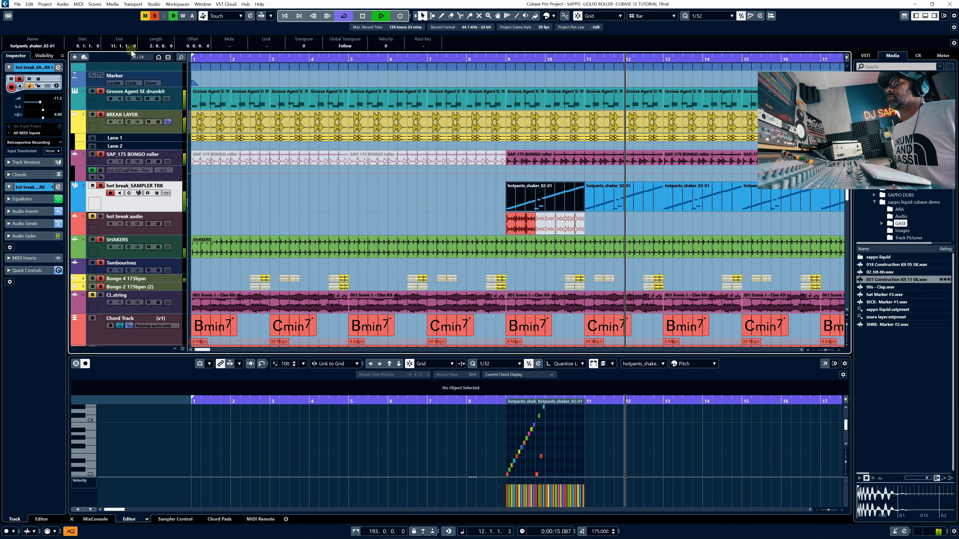
{"action": "key", "text": "space"}
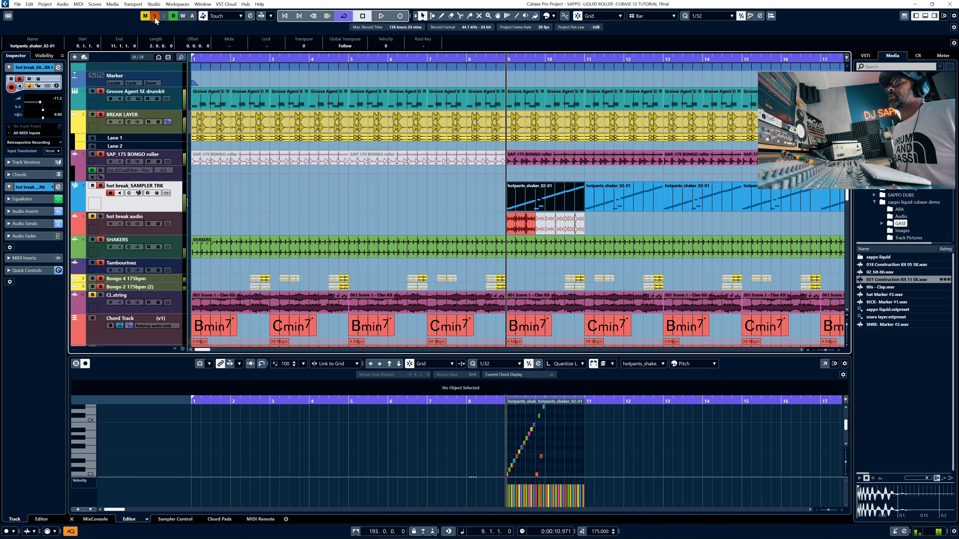
Open the SHAKERS track's channel settings and move the window clear of the track list to examine its equalizer, insert and send.
{"action": "left_click", "coordinate": [180, 245]}
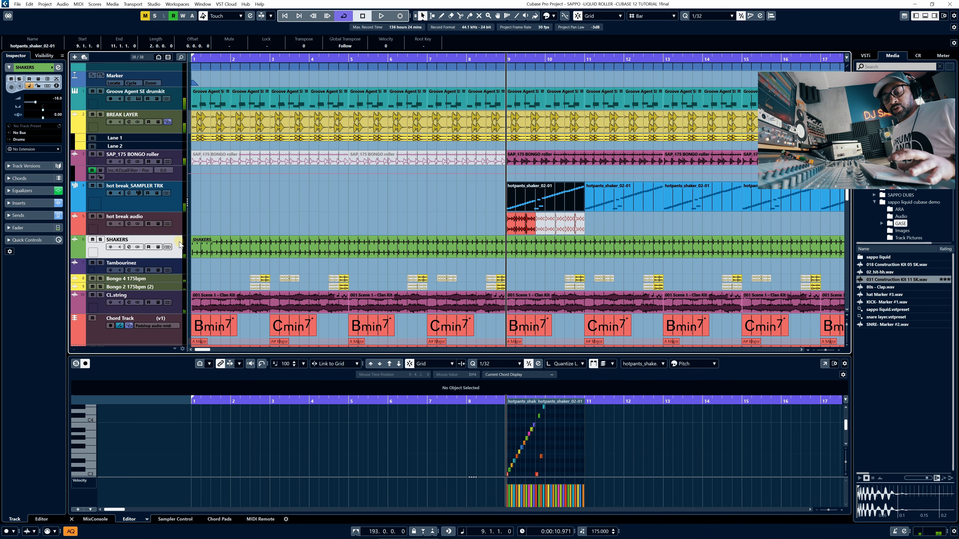
{"action": "key", "text": "e"}
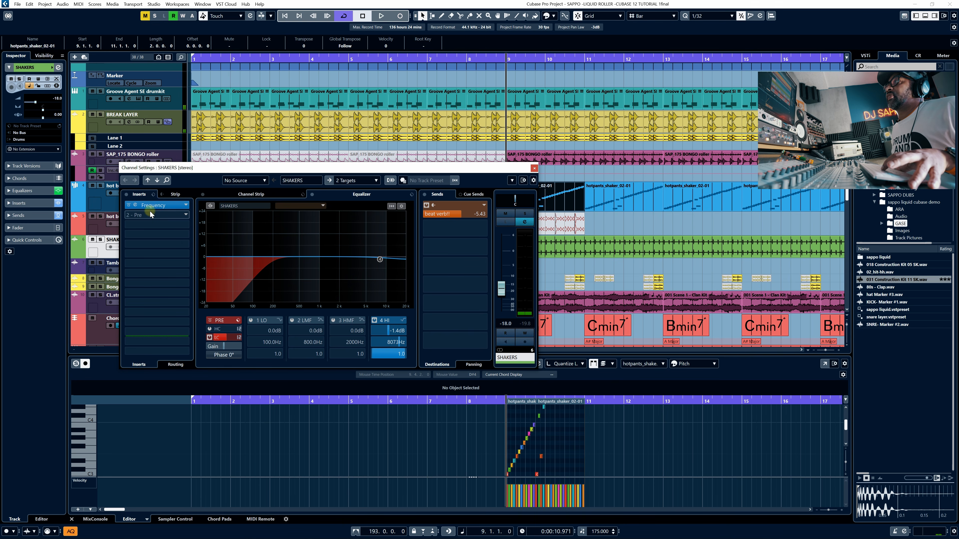
{"action": "left_click_drag", "start_coordinate": [344, 168], "coordinate": [495, 159]}
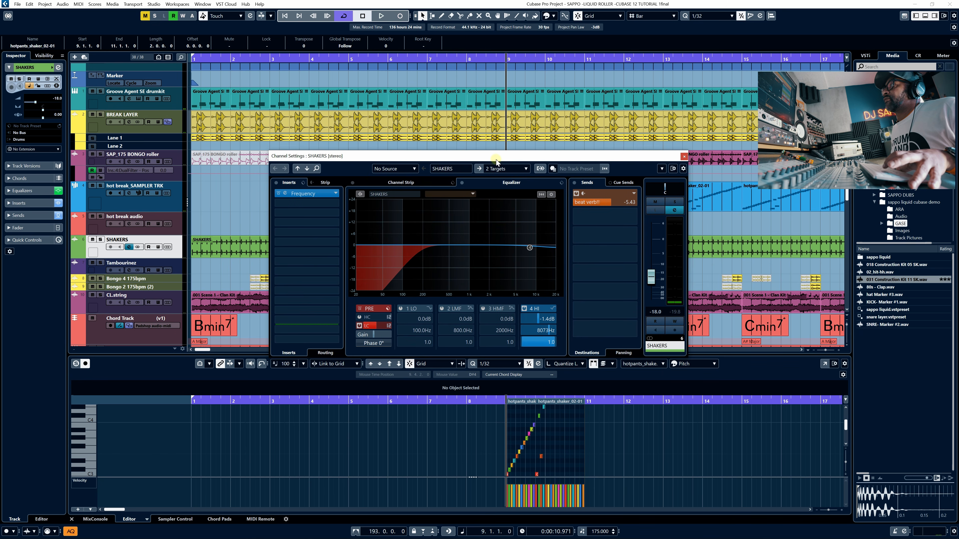
Show the beat verb!! FX channel's settings and open its RoomWorks and REVerence inserts to examine the reverbs.
{"action": "scroll", "coordinate": [157, 272], "scroll_direction": "down", "scroll_amount": 10}
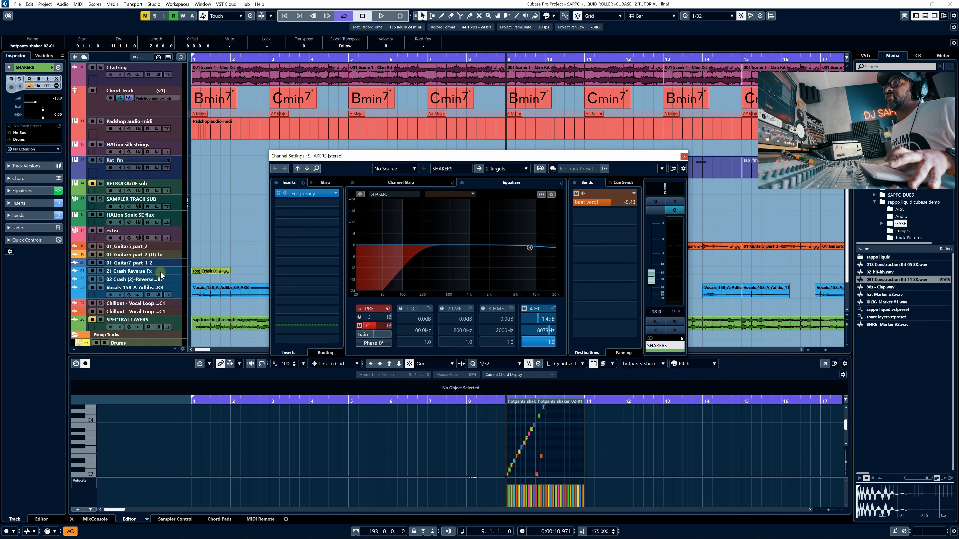
{"action": "left_click", "coordinate": [151, 303]}
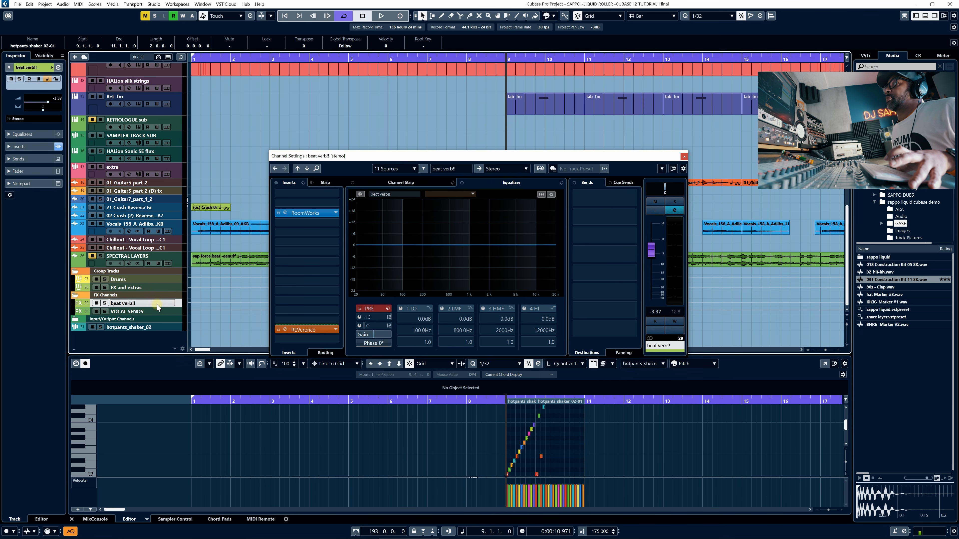
{"action": "left_click", "coordinate": [285, 213]}
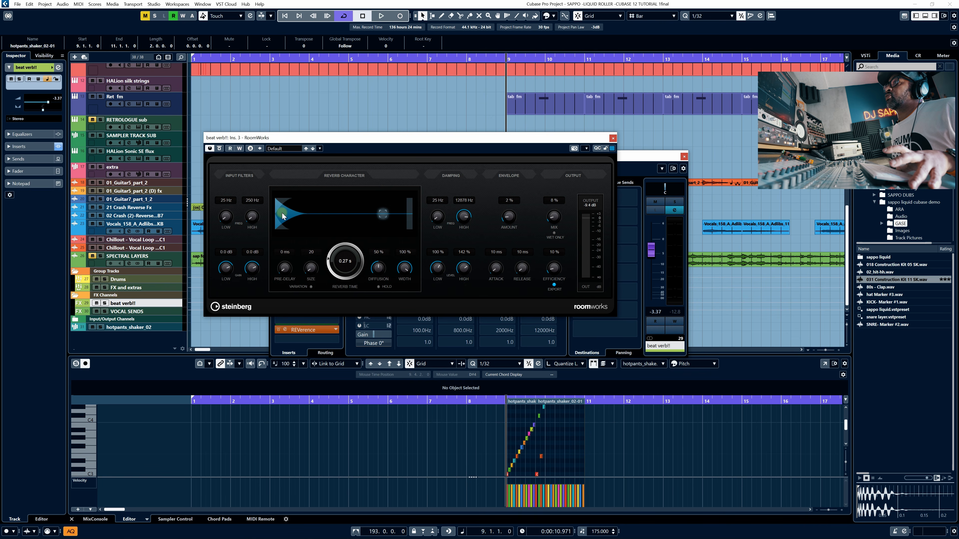
{"action": "left_click", "coordinate": [285, 330]}
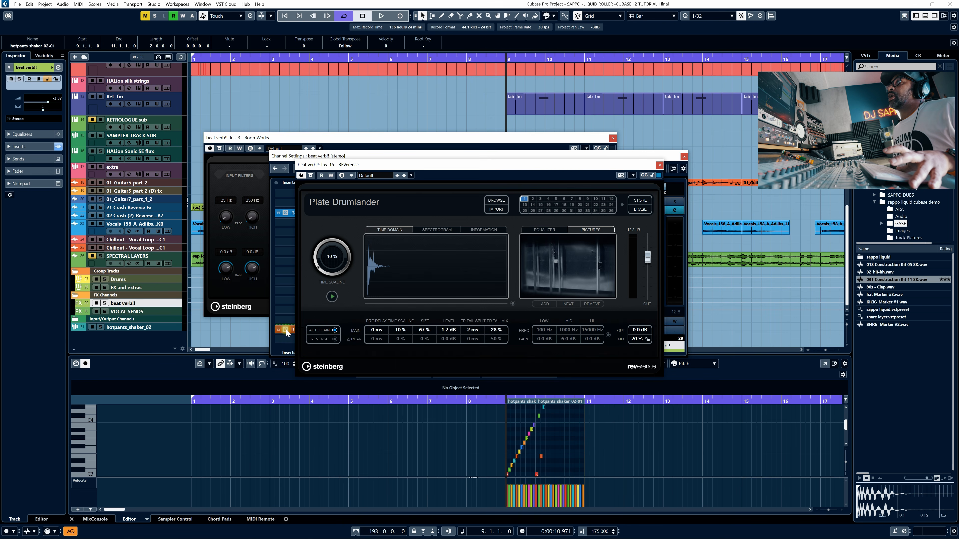